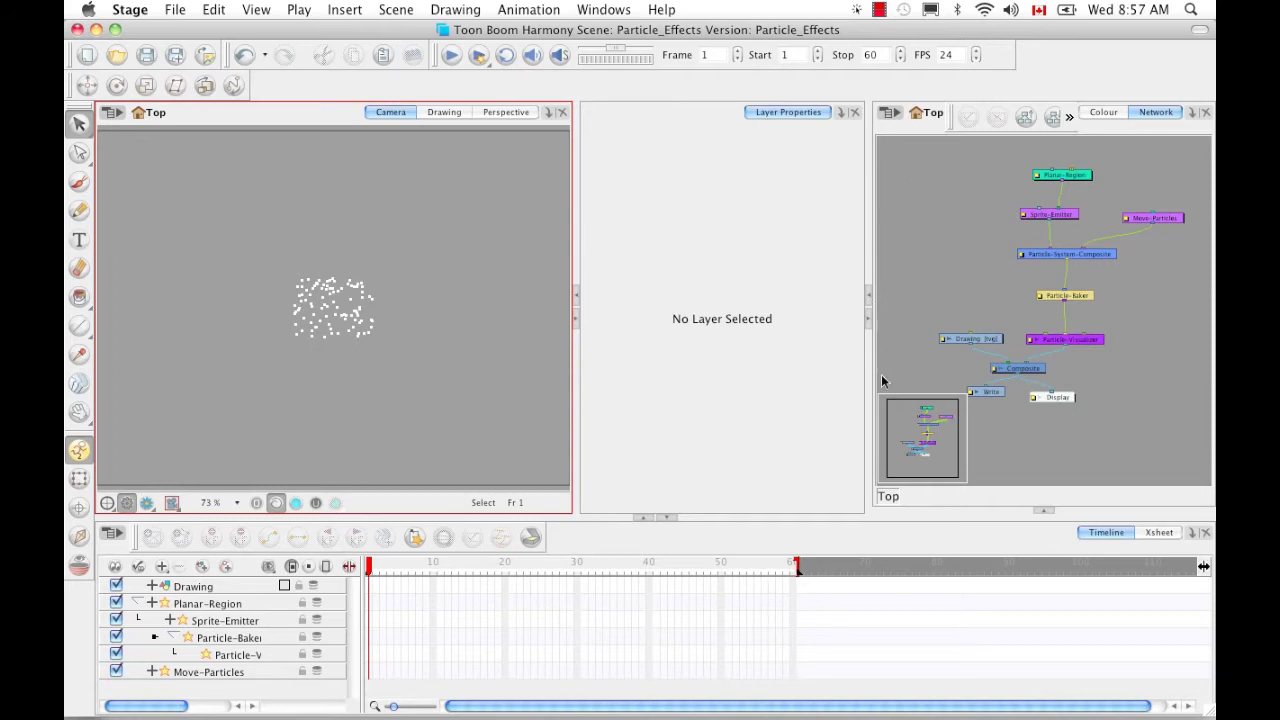
Zoom in on the network and frame the particle modules from Planar-Region down to Particle-Visualizer.
left_click(1118, 475)
key("2")
key("2")
key("2")
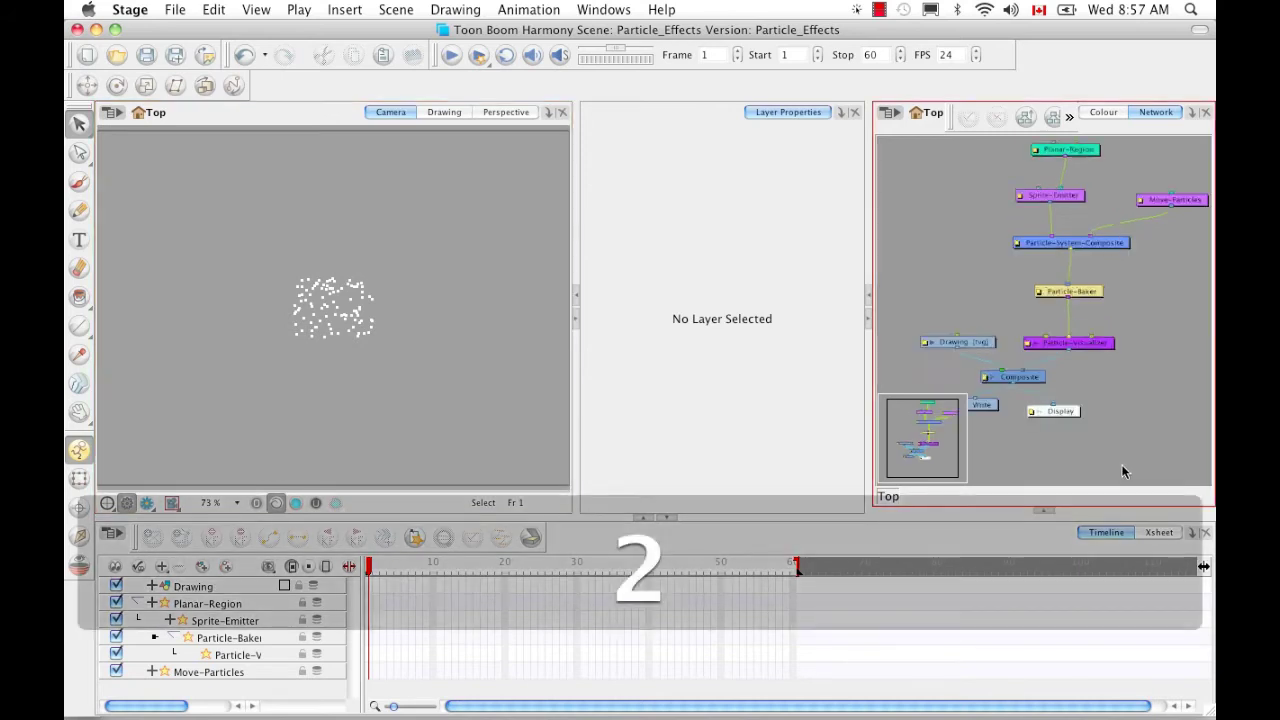
key("space")
left_click_drag(1148, 350, 1100, 422)
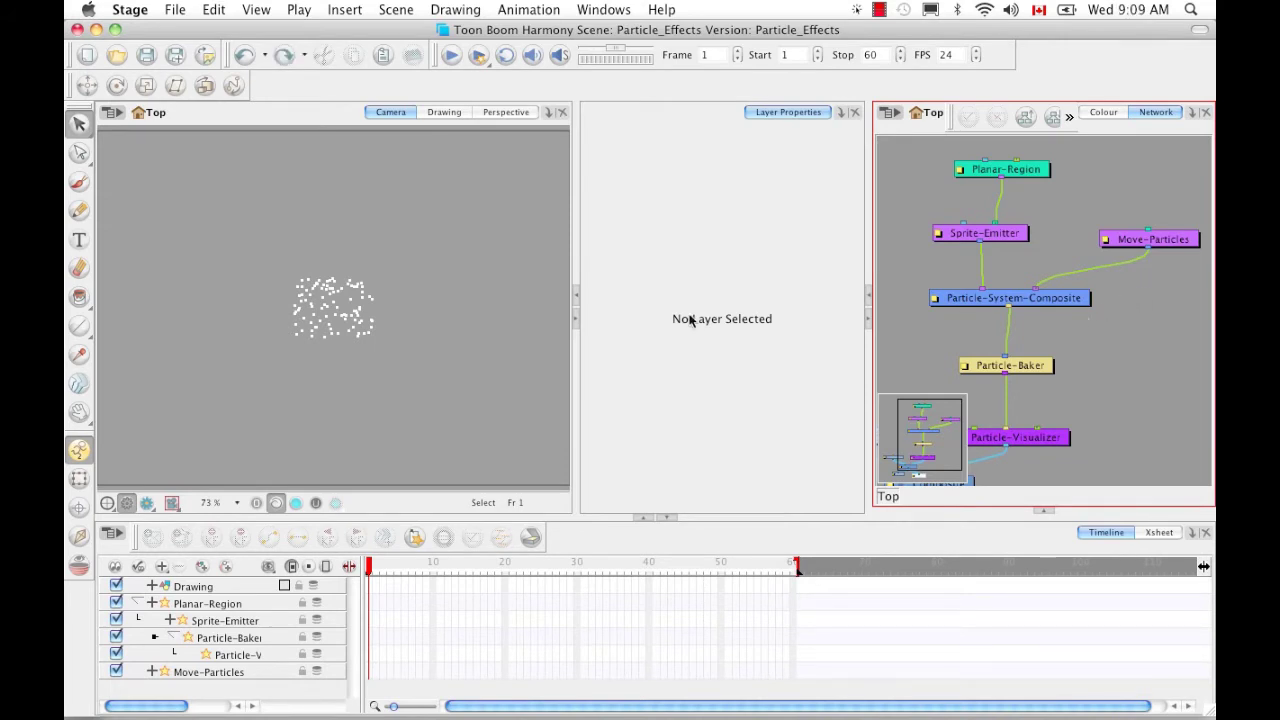
Change the network view colour of particle Visualizer modules to orange in the general colour preferences.
left_click(130, 10)
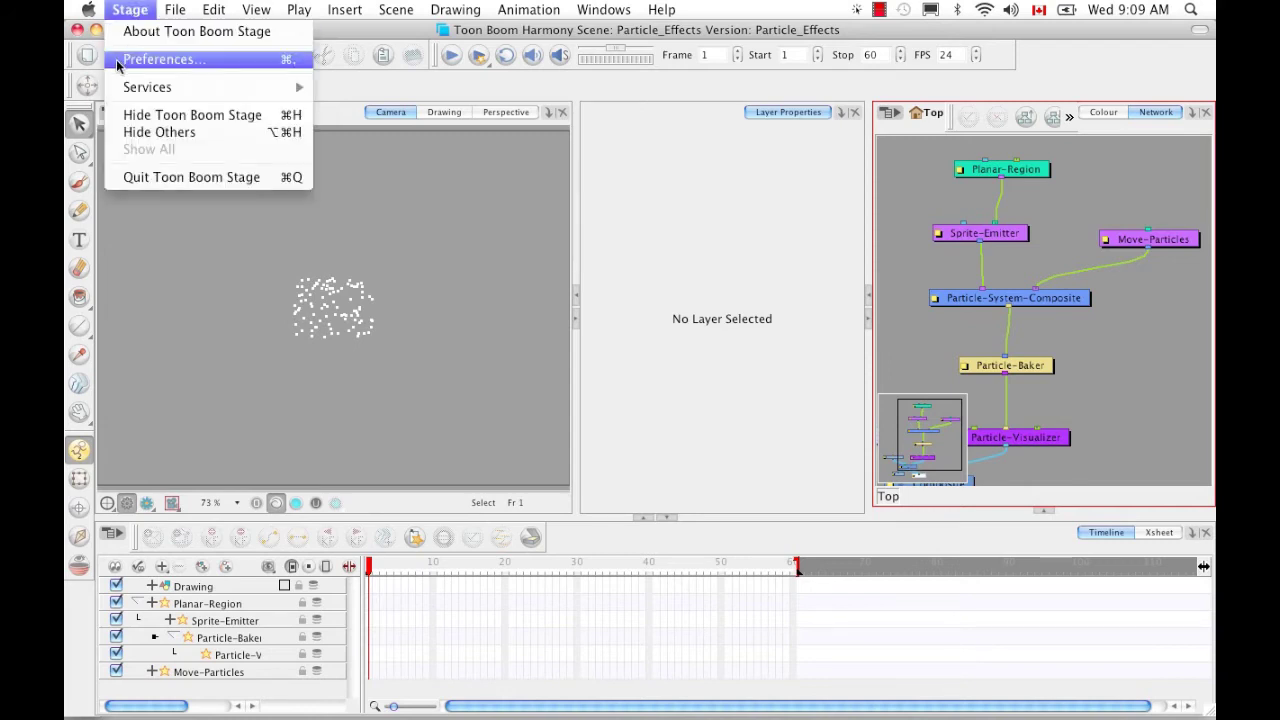
left_click(119, 62)
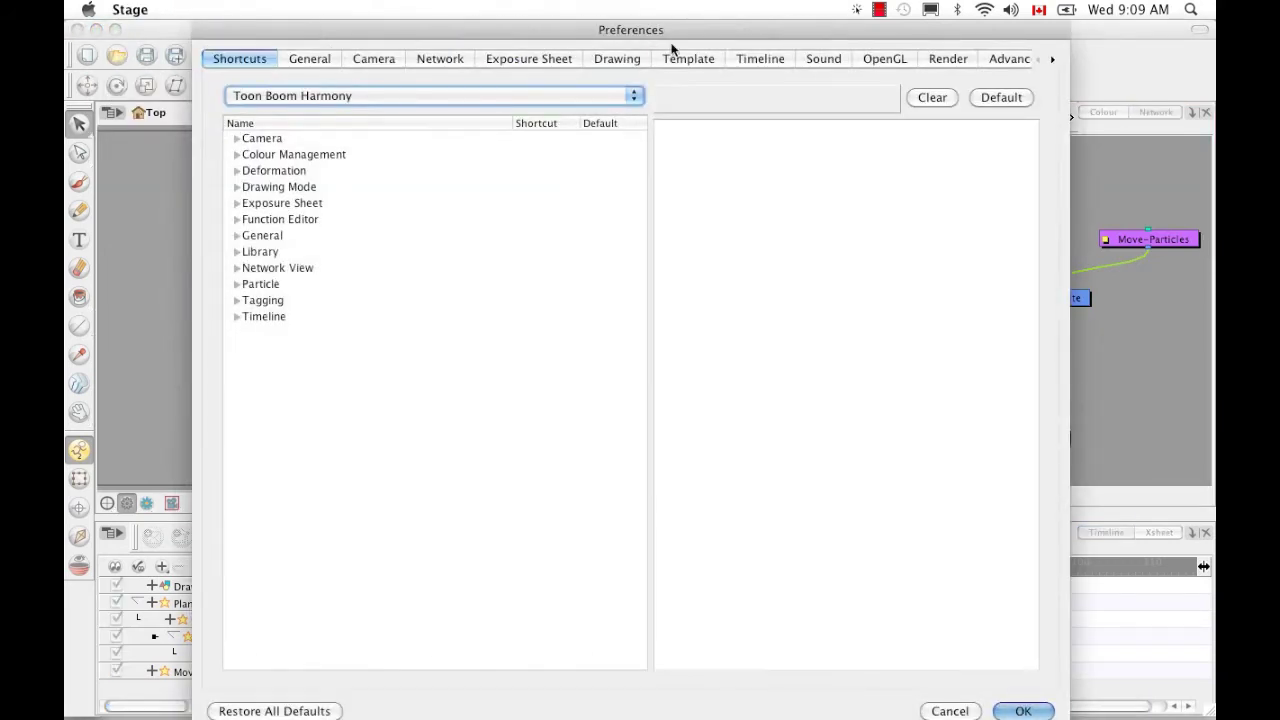
left_click(315, 61)
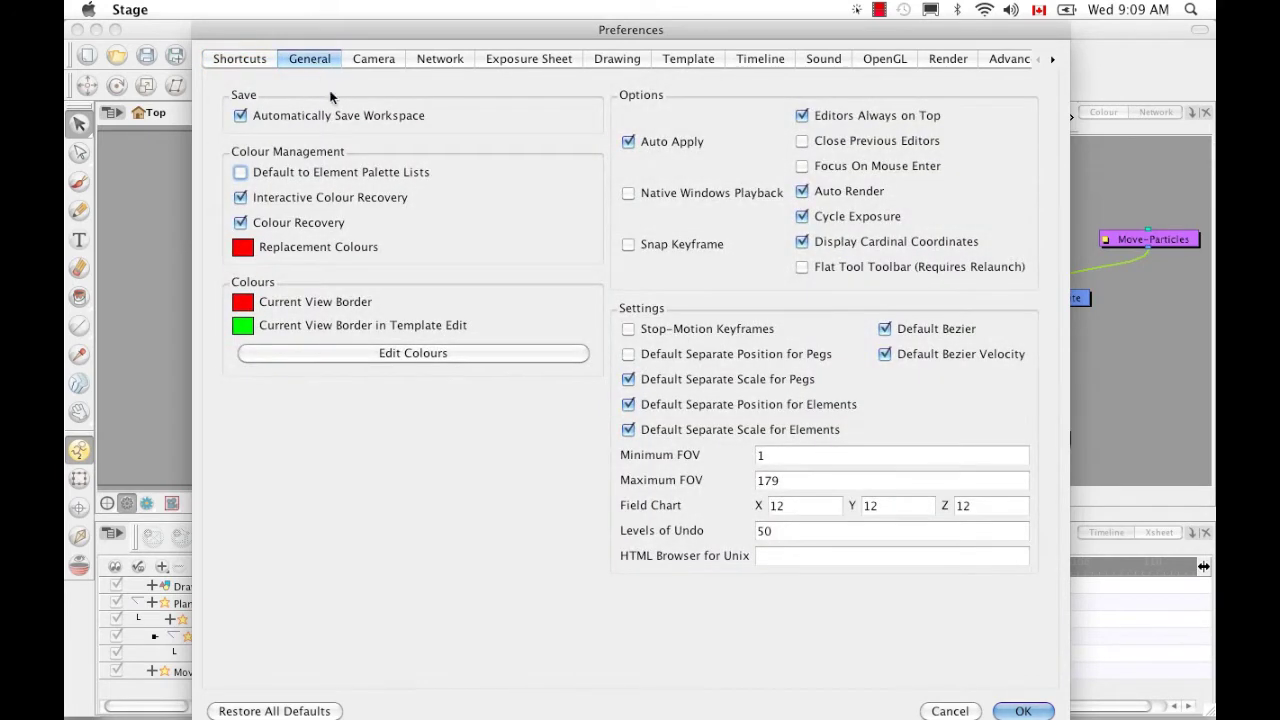
left_click(443, 355)
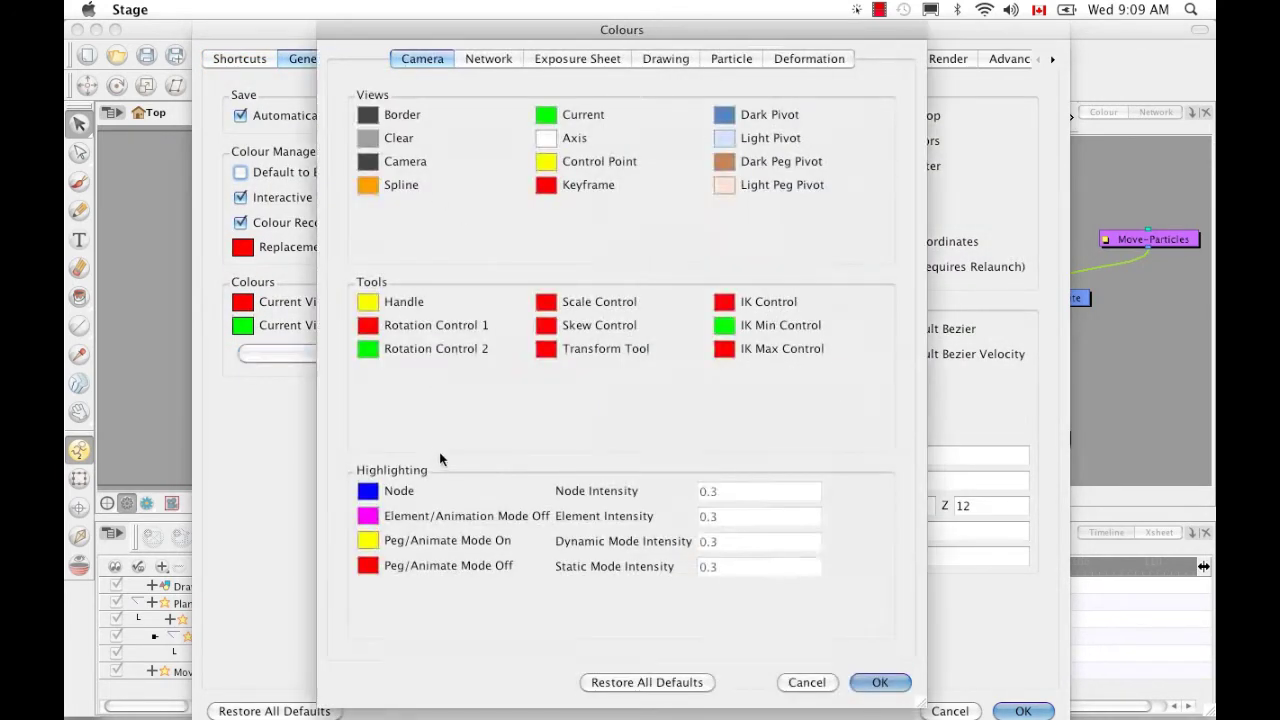
left_click(734, 59)
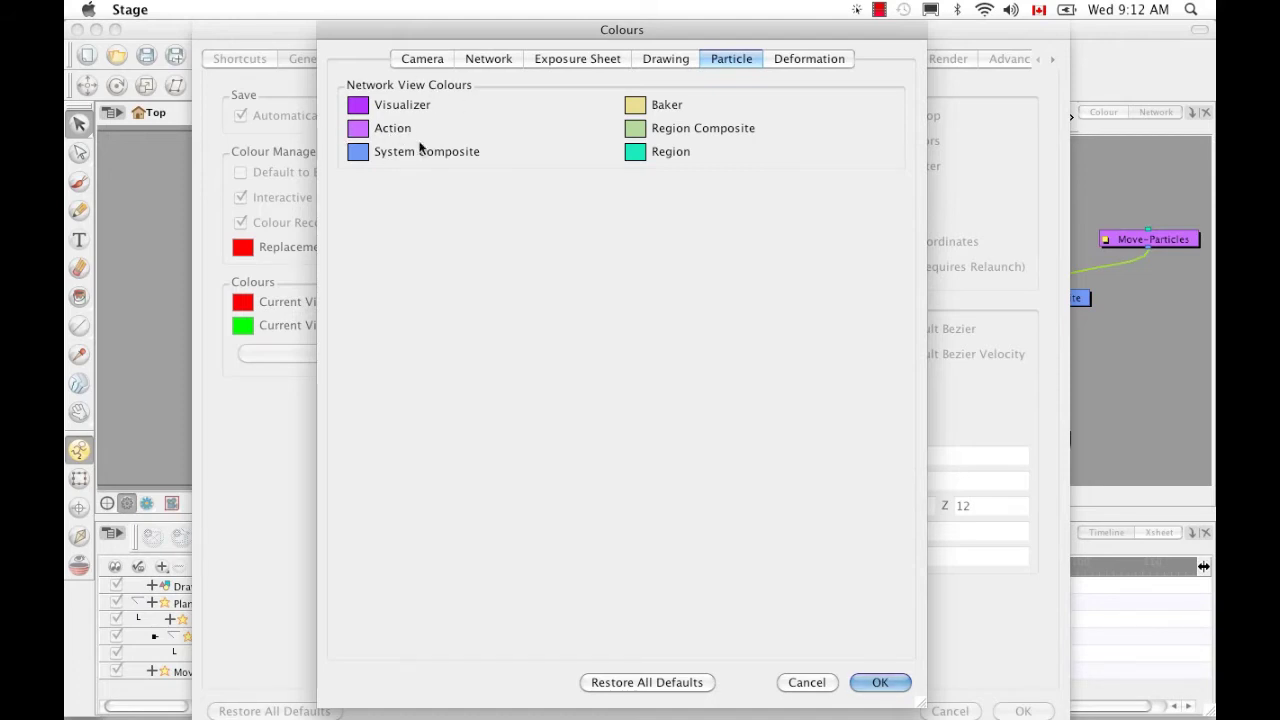
left_click(362, 106)
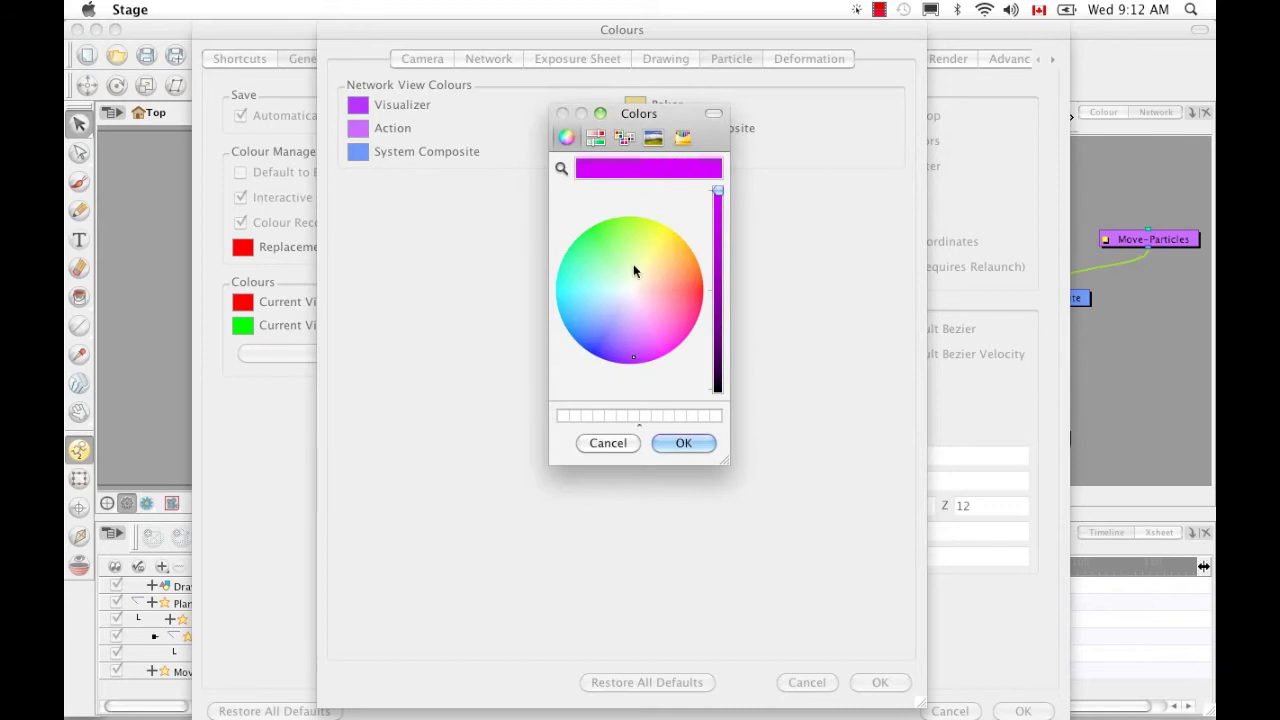
left_click_drag(658, 283, 694, 257)
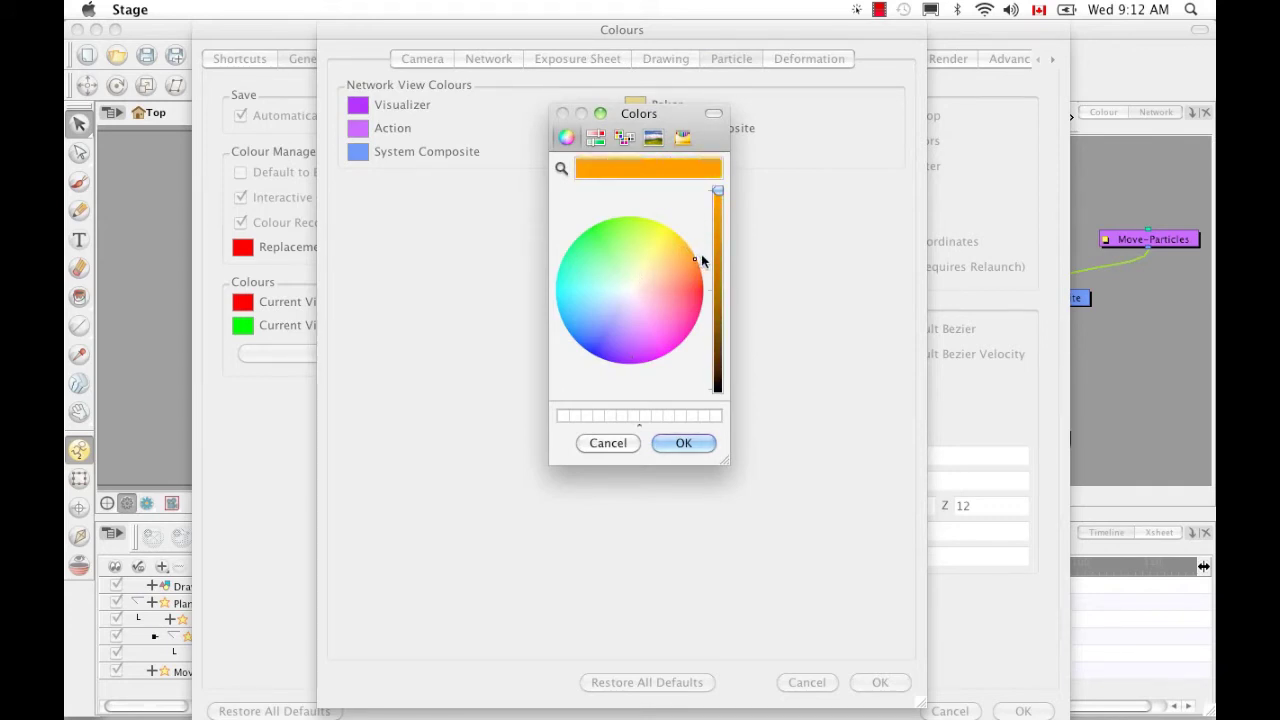
left_click(674, 443)
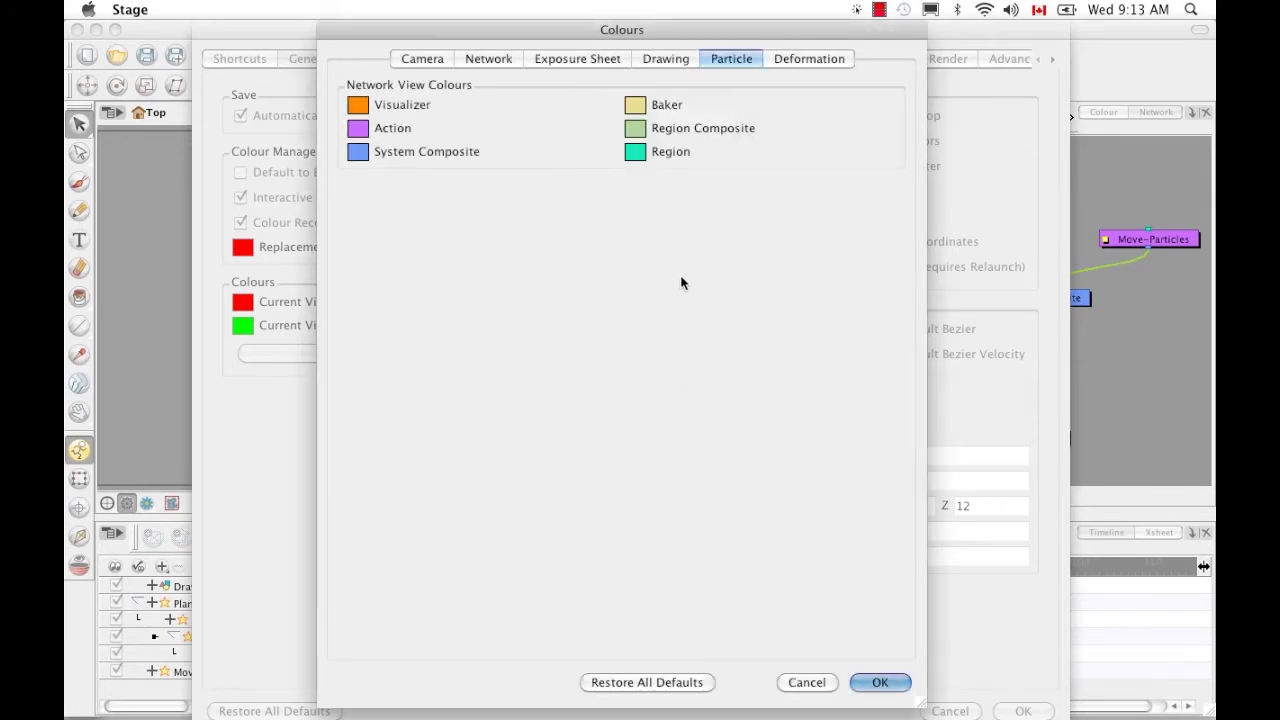
left_click(880, 683)
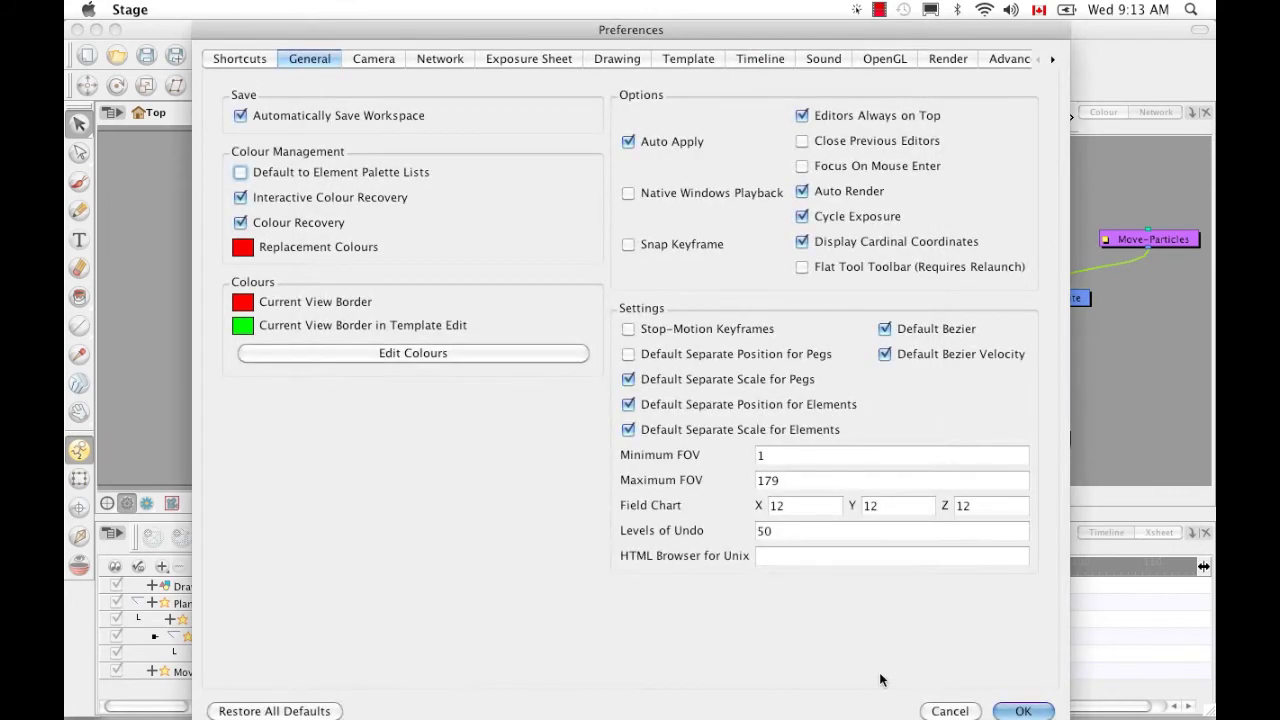
left_click(1034, 709)
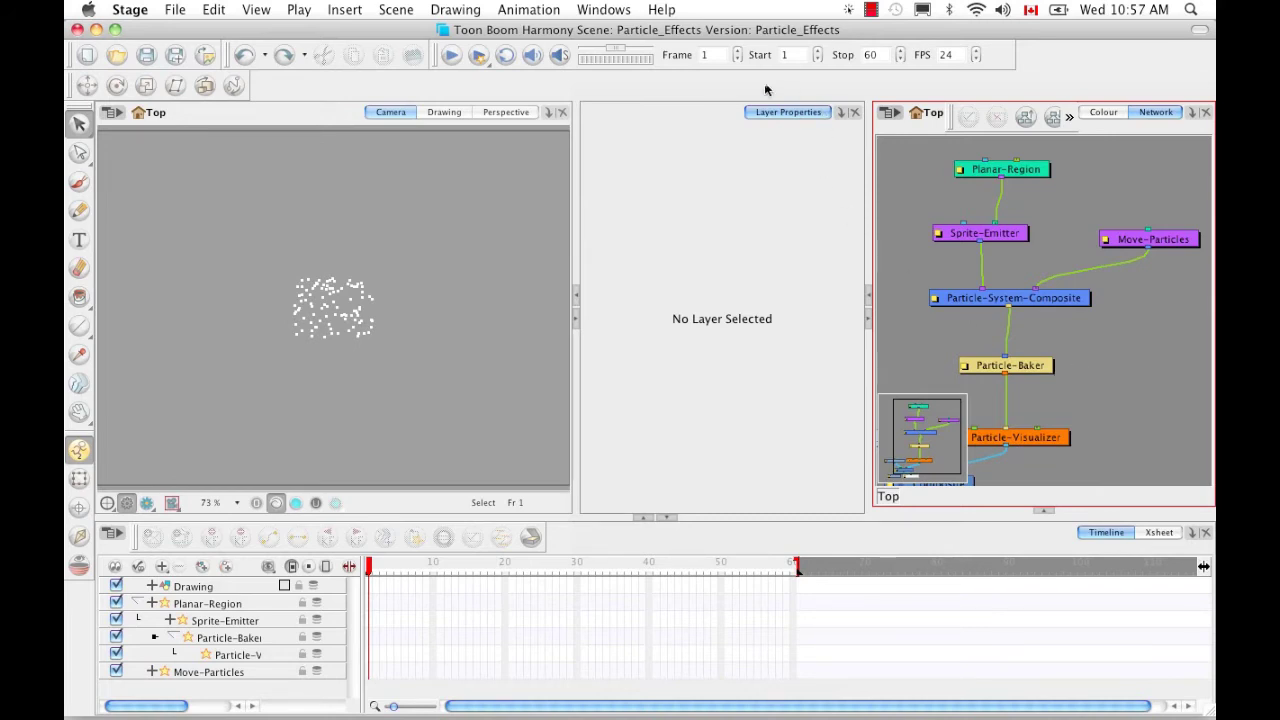
Add the Integrated Help view beside Layer Properties and display help for the Planar-Region, Sprite-Emitter and Particle-System-Composite modules.
left_click(840, 113)
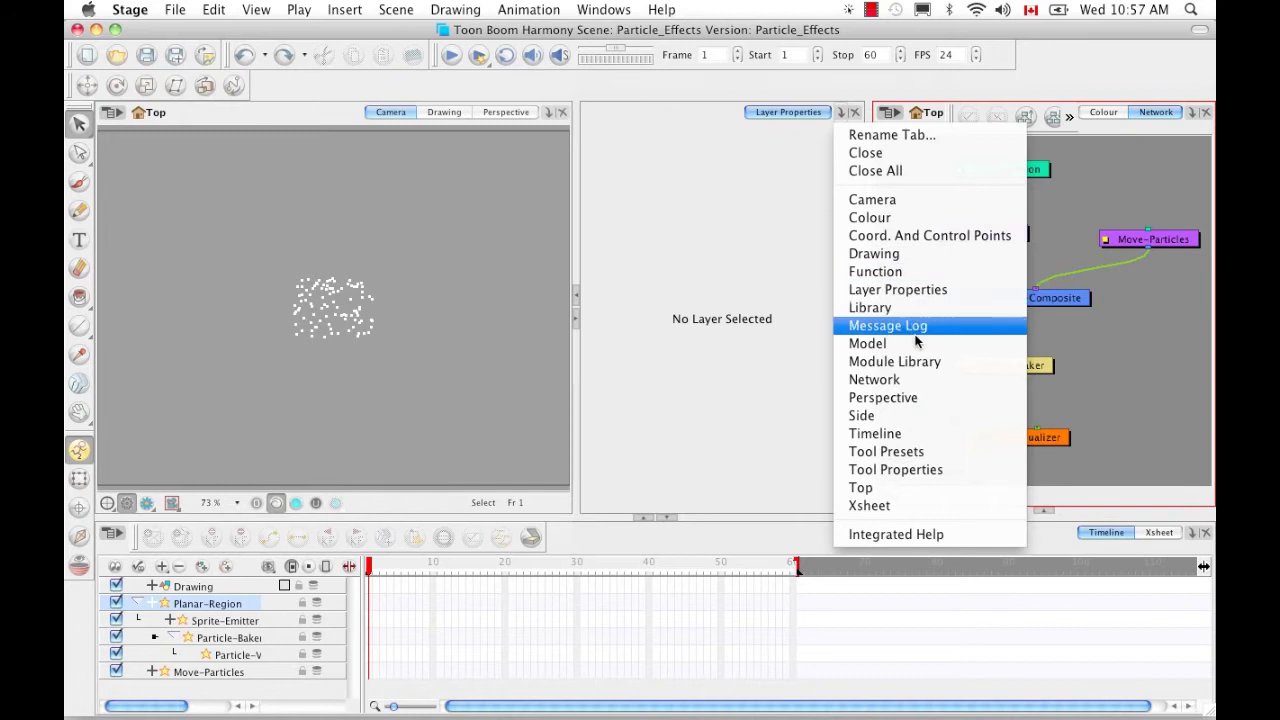
left_click(962, 538)
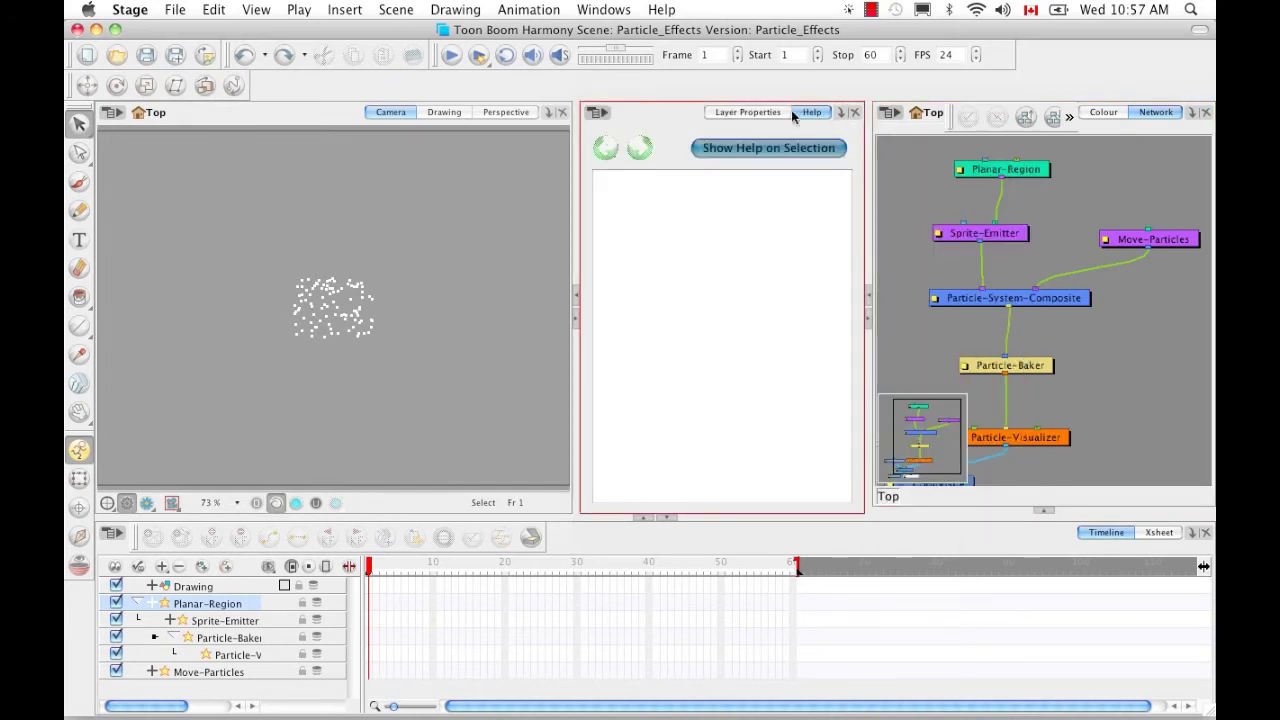
left_click(1031, 176)
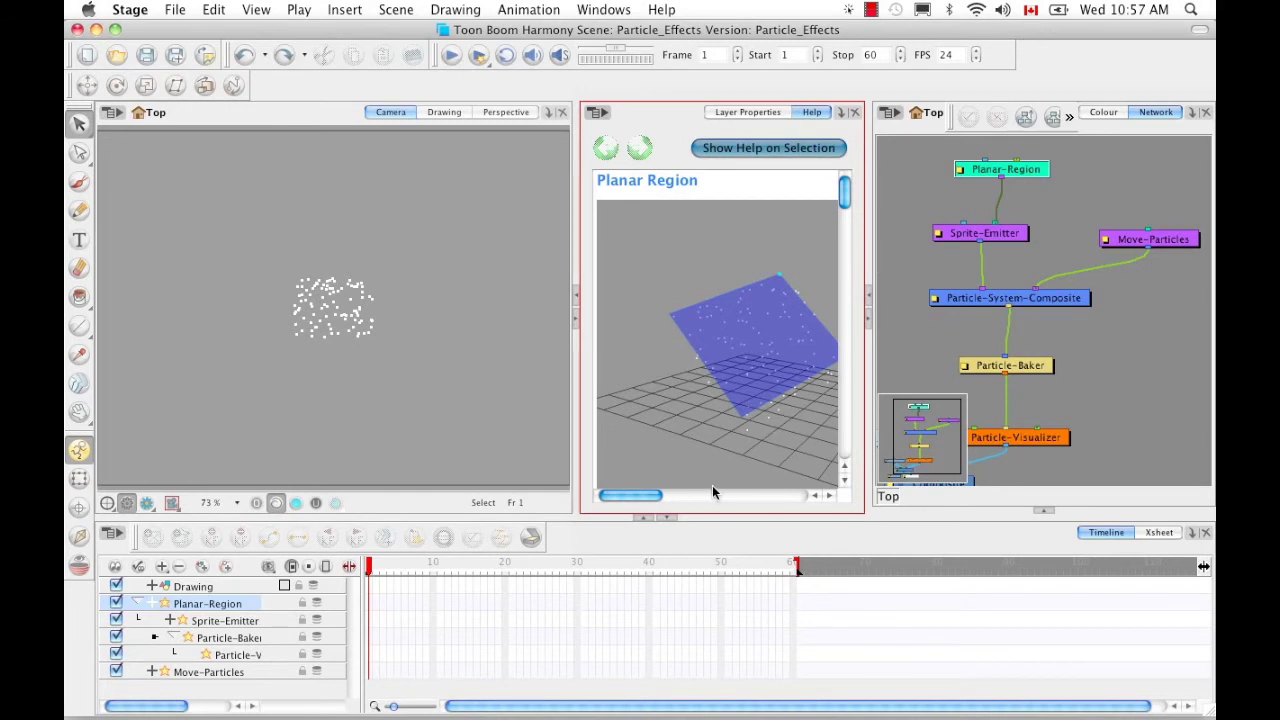
left_click(1008, 236)
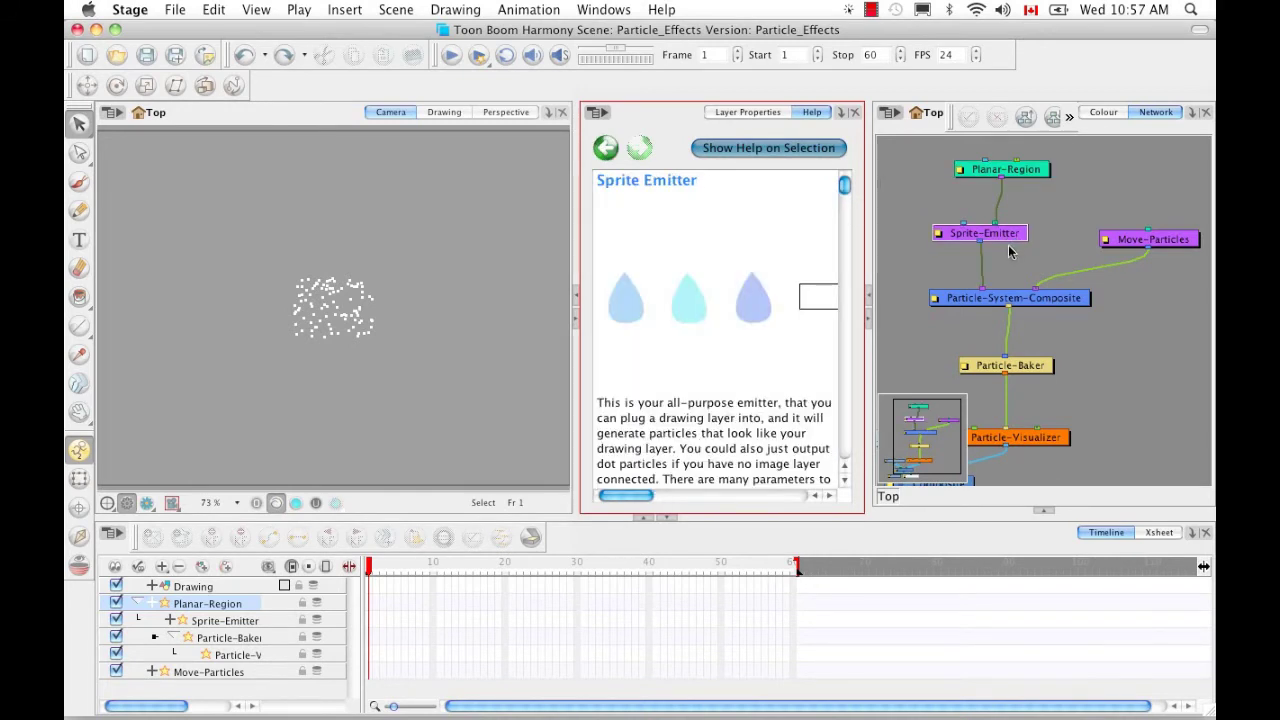
left_click(1037, 305)
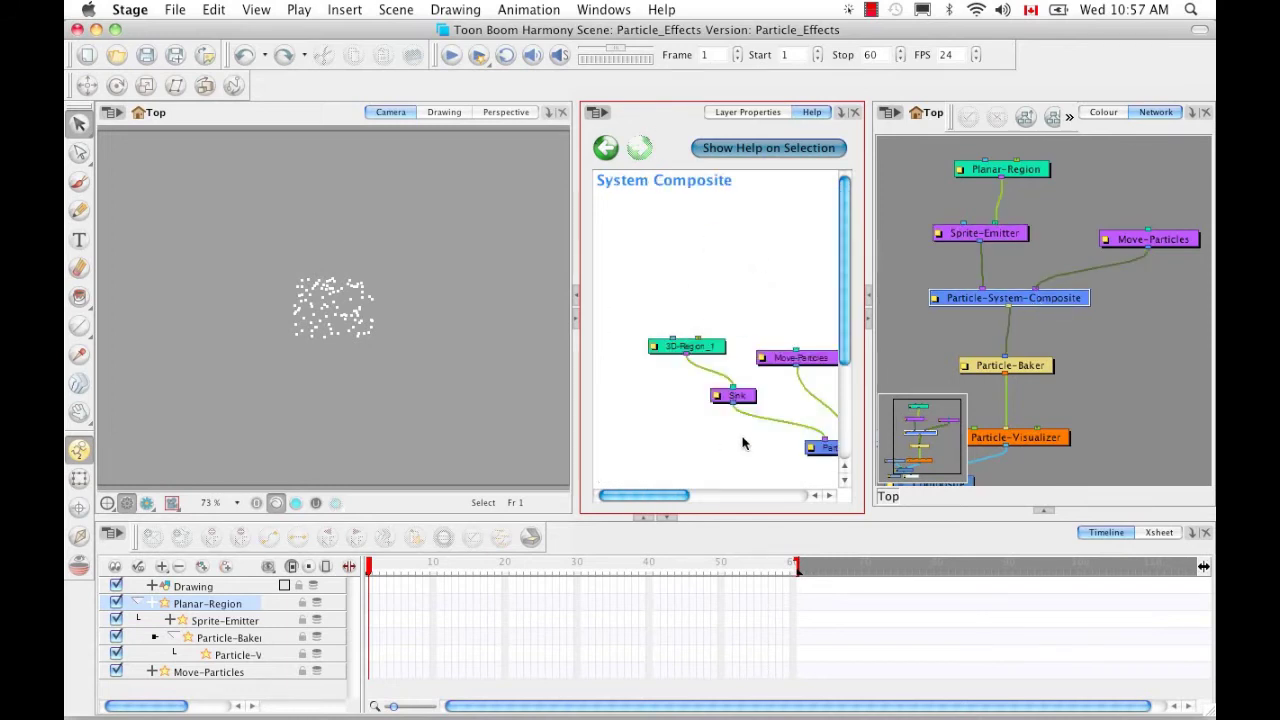
Show the Planar-Region help in an enlarged floating window and read its connection examples and Layer Properties parameter descriptions.
left_click(996, 172)
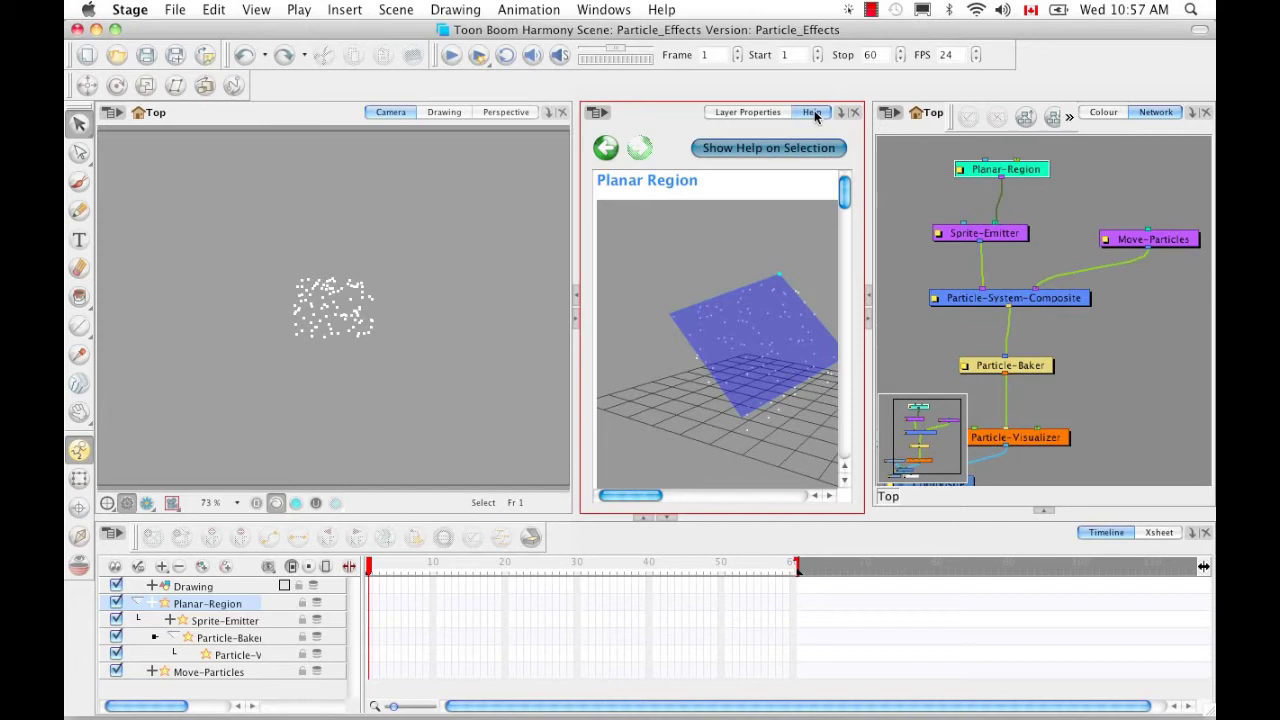
left_click_drag(812, 112, 494, 106)
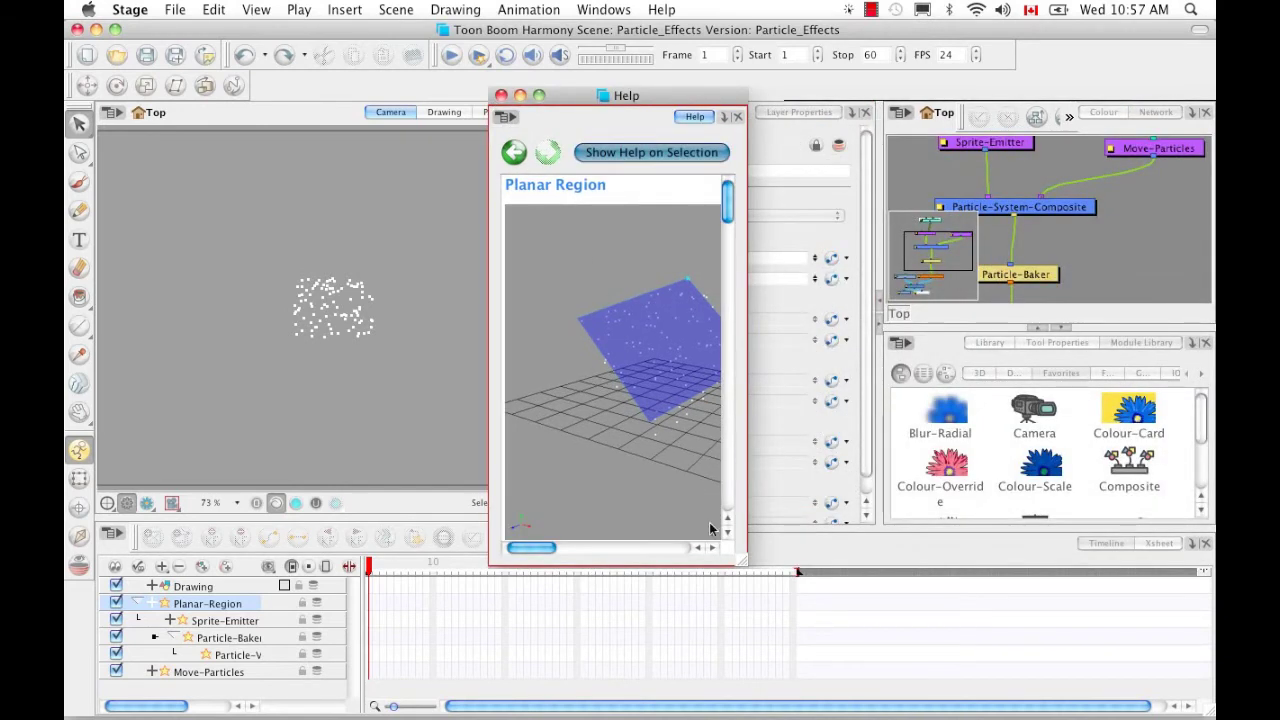
left_click_drag(742, 562, 1099, 668)
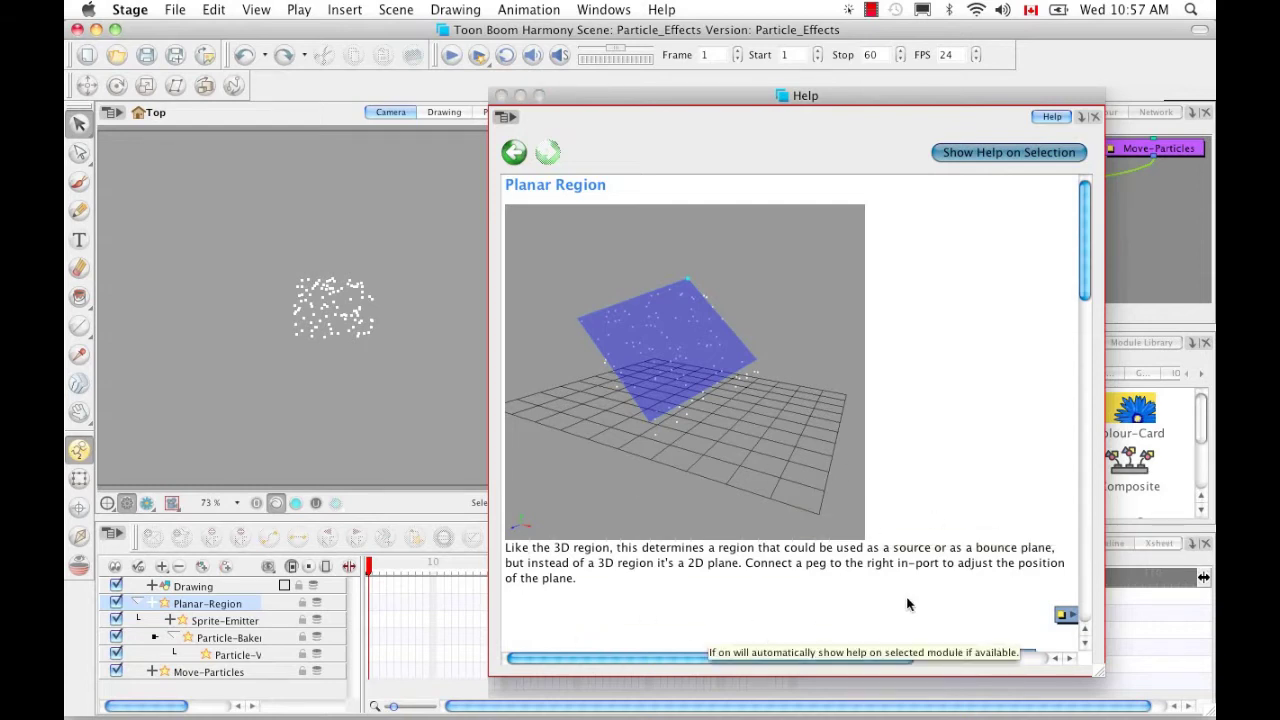
left_click_drag(1085, 276, 1077, 353)
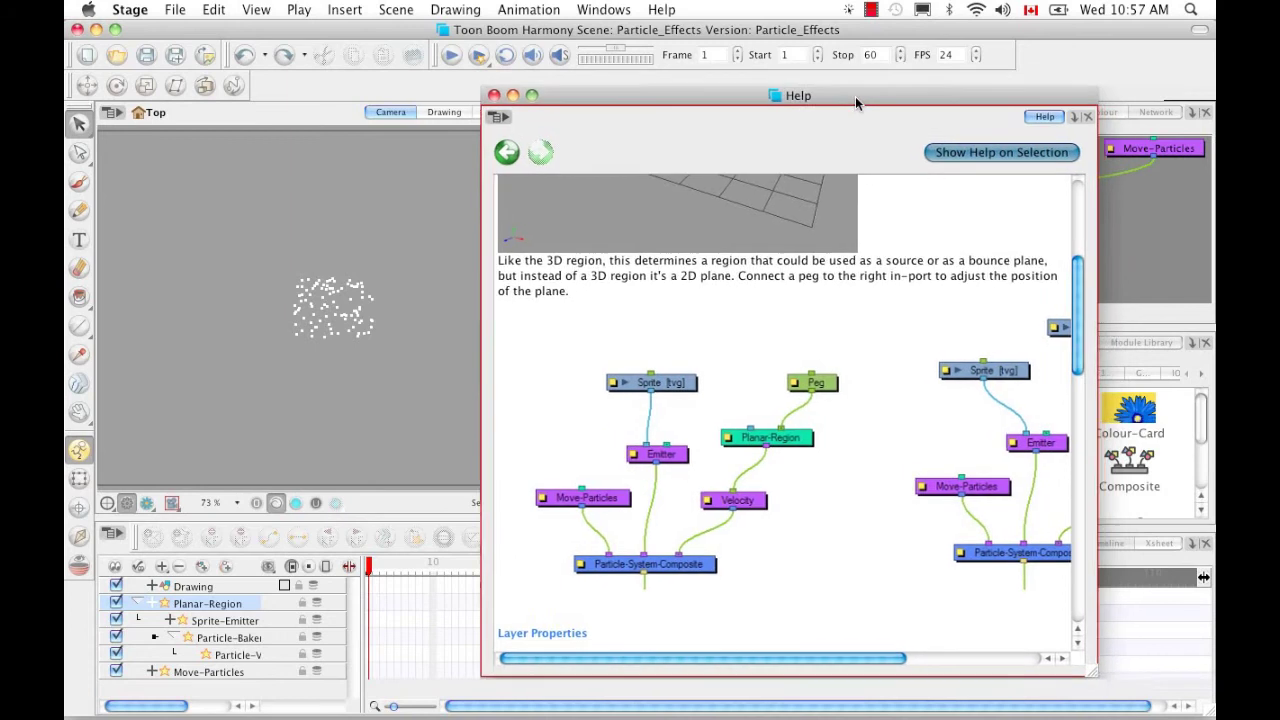
left_click_drag(855, 96, 687, 88)
left_click_drag(932, 664, 1123, 684)
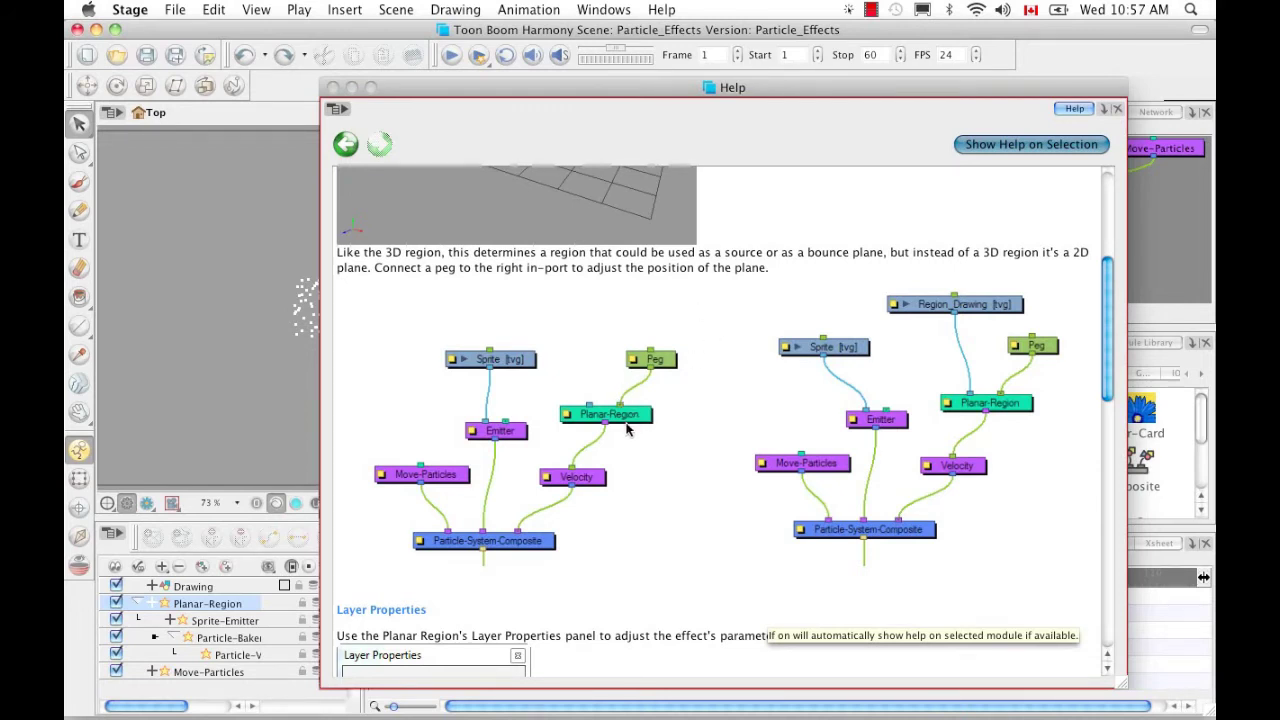
left_click_drag(1104, 330, 1089, 434)
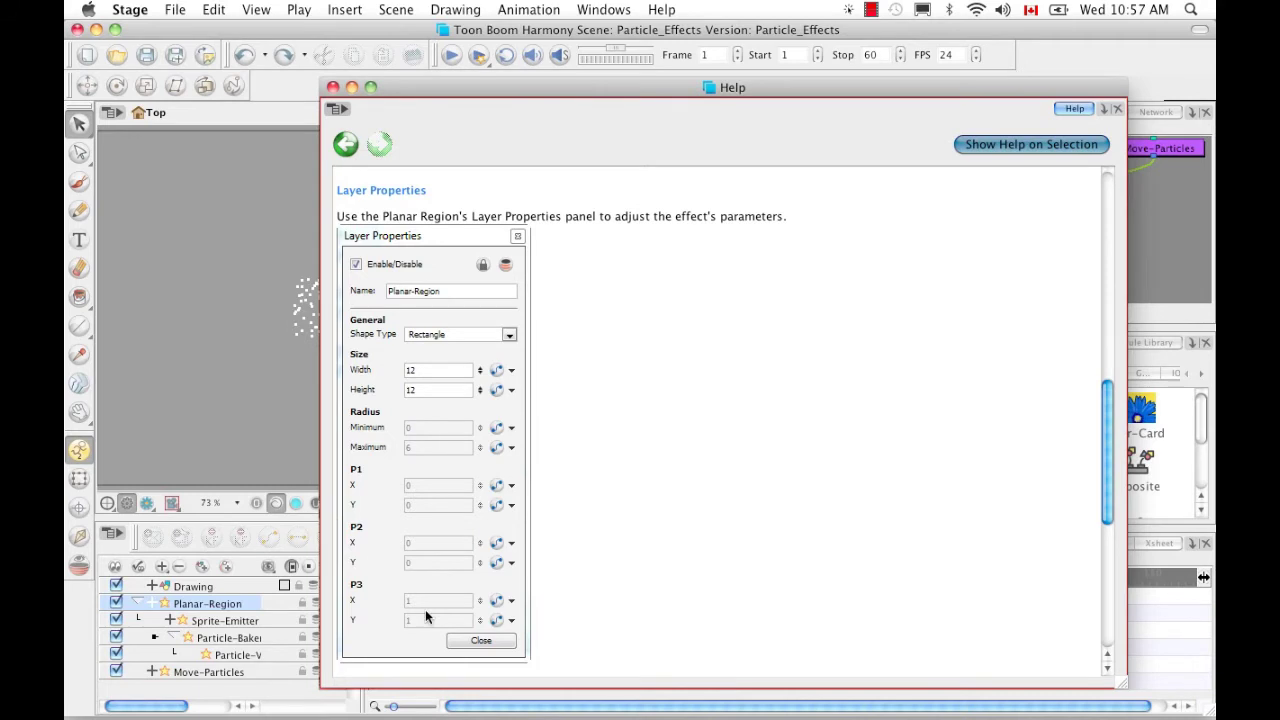
left_click_drag(1106, 402, 1088, 530)
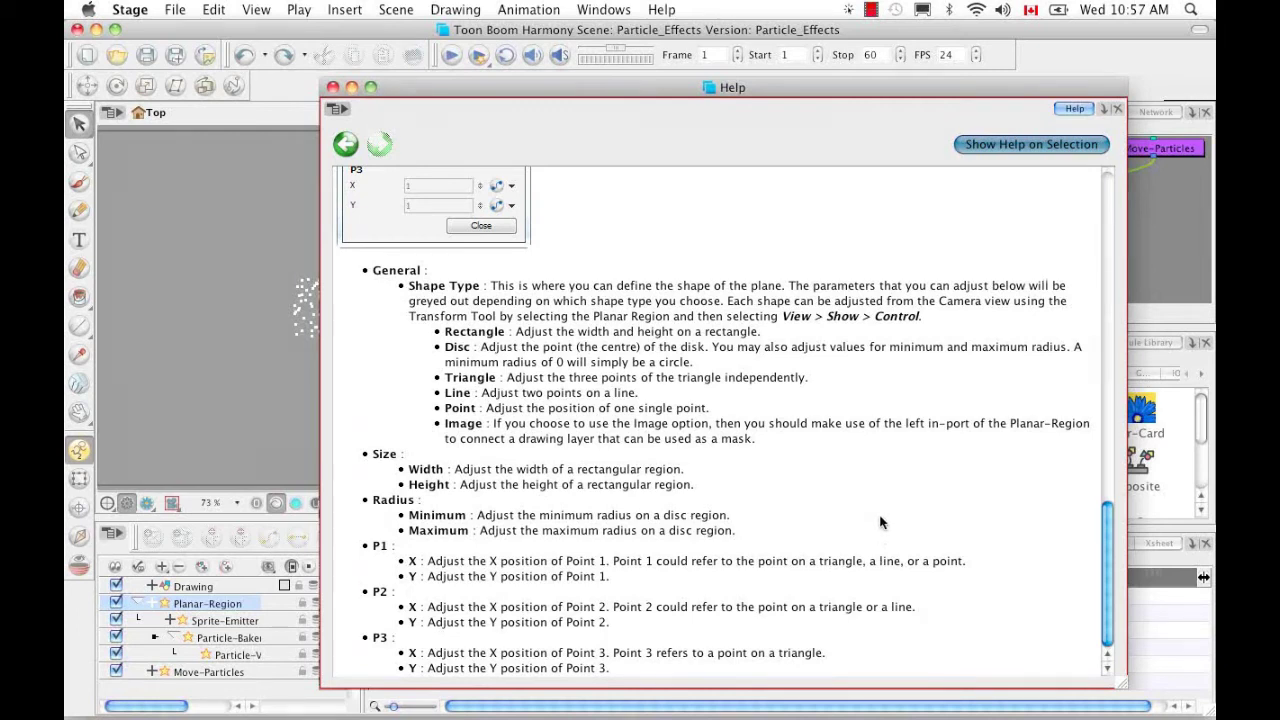
left_click_drag(1106, 552, 1115, 197)
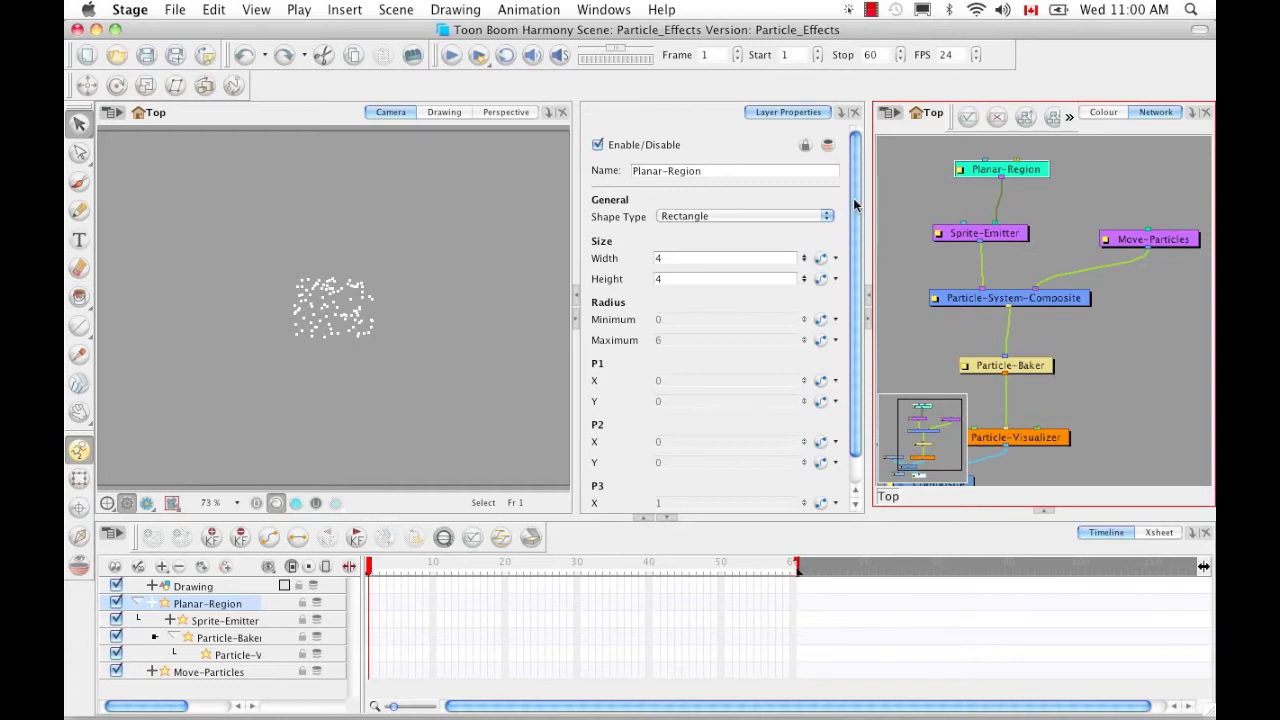
Display the Planar-Region's control in the Perspective view.
scroll(850, 230, "down", 2)
scroll(845, 300, "up", 2)
left_click(504, 111)
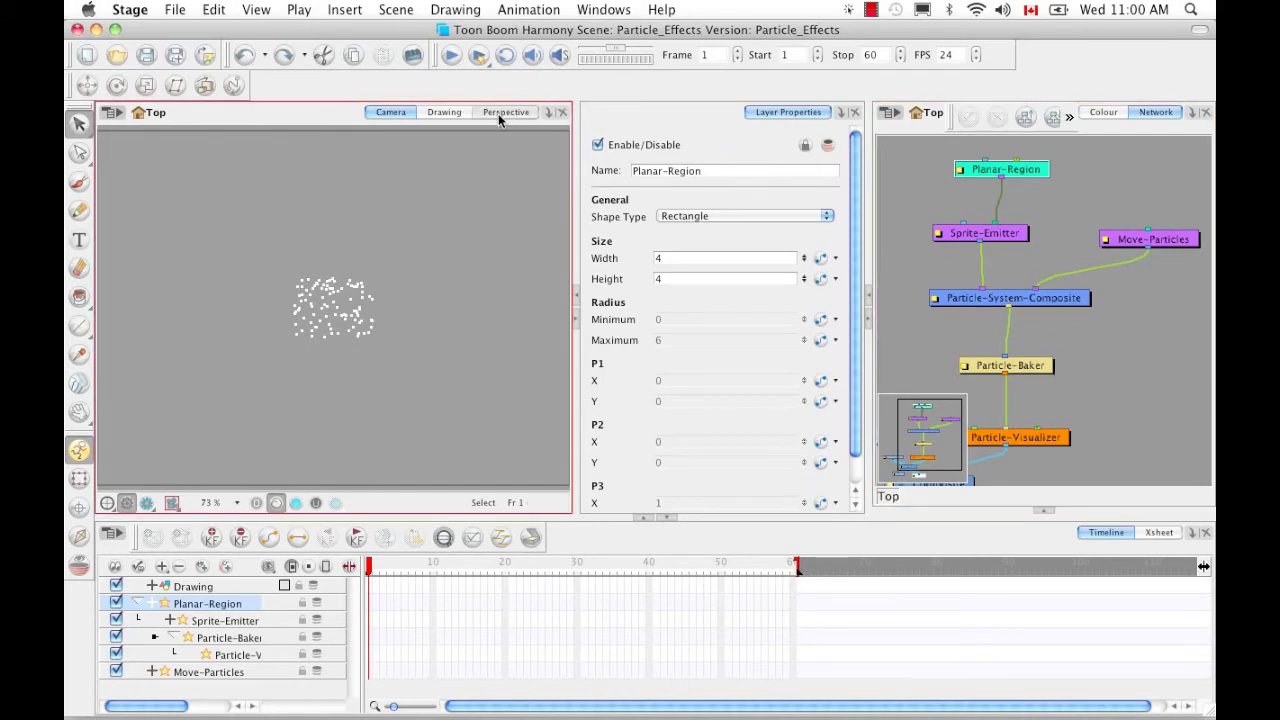
left_click(256, 10)
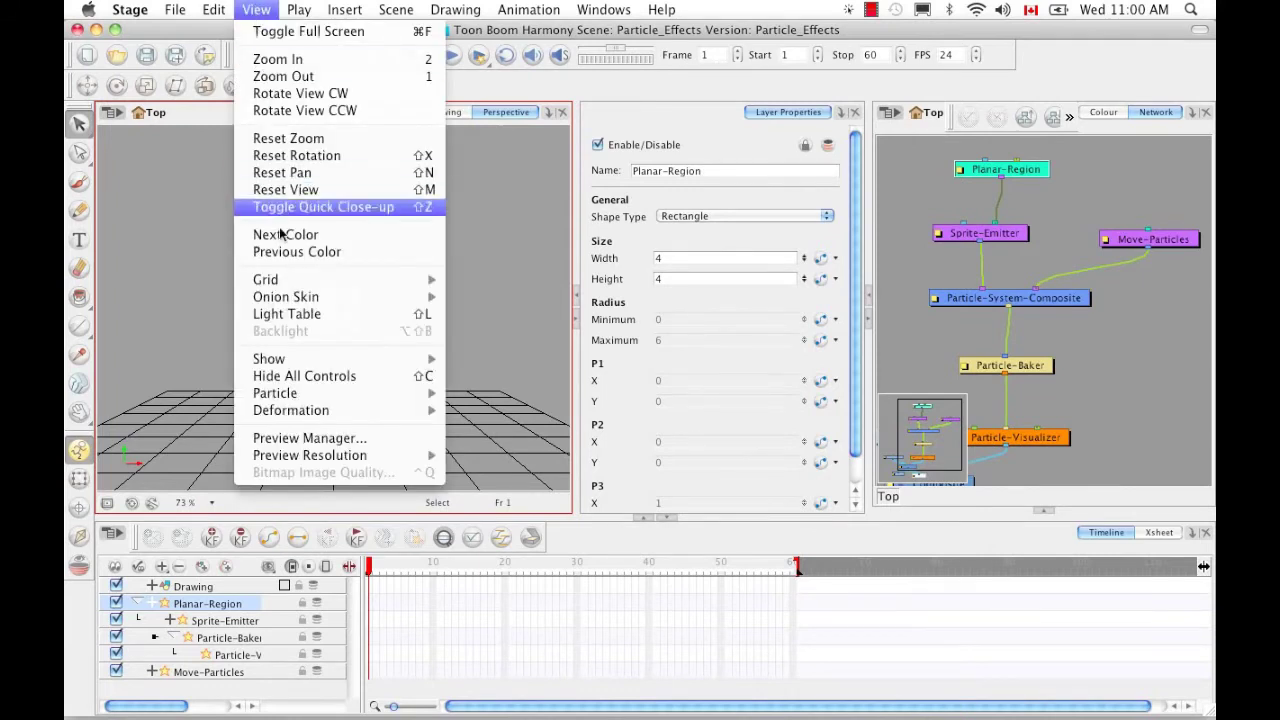
mouse_move(333, 365)
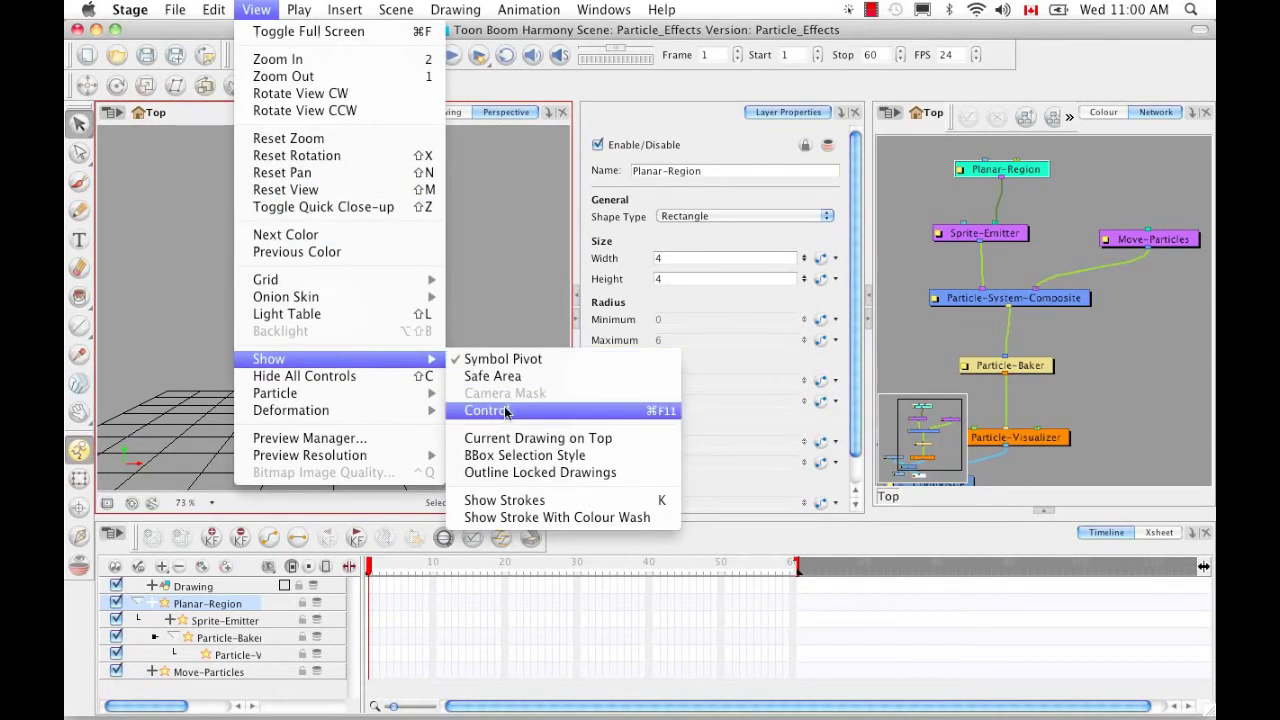
left_click(671, 418)
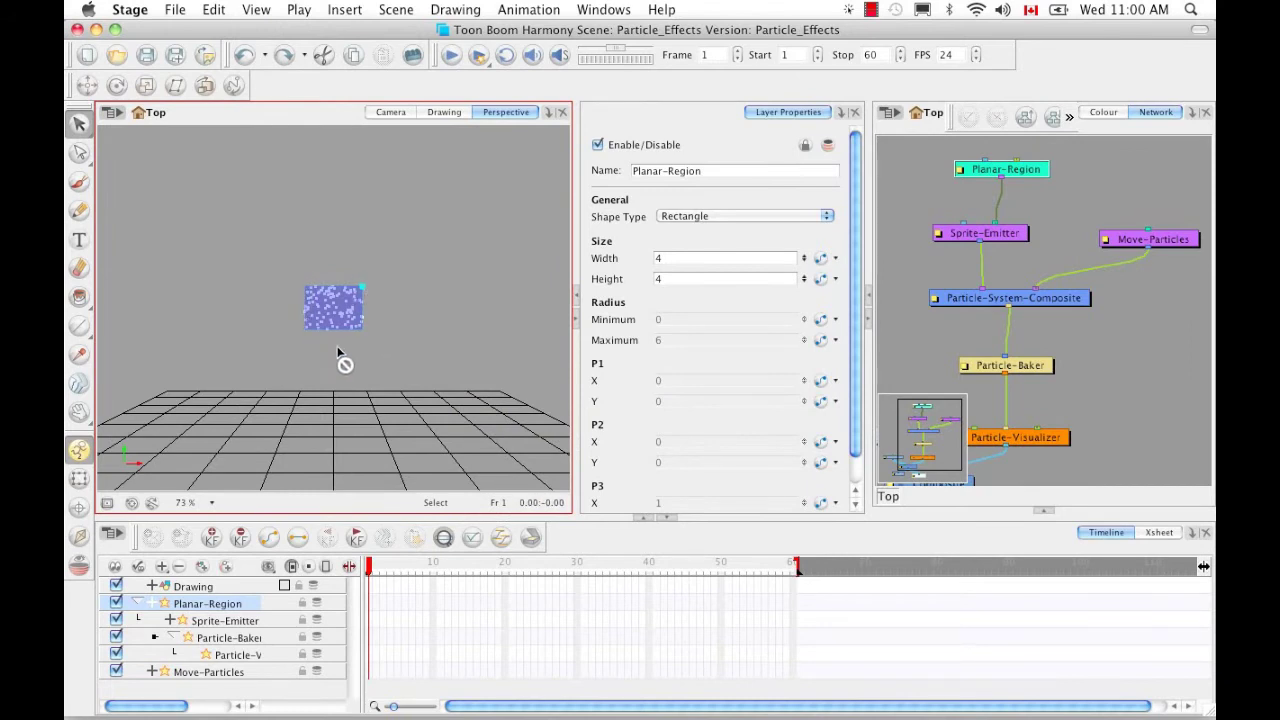
Orbit the Perspective view and try the Disc, Triangle and Line shape types on the Planar-Region.
key("alt+super")
left_click_drag(414, 327, 175, 343)
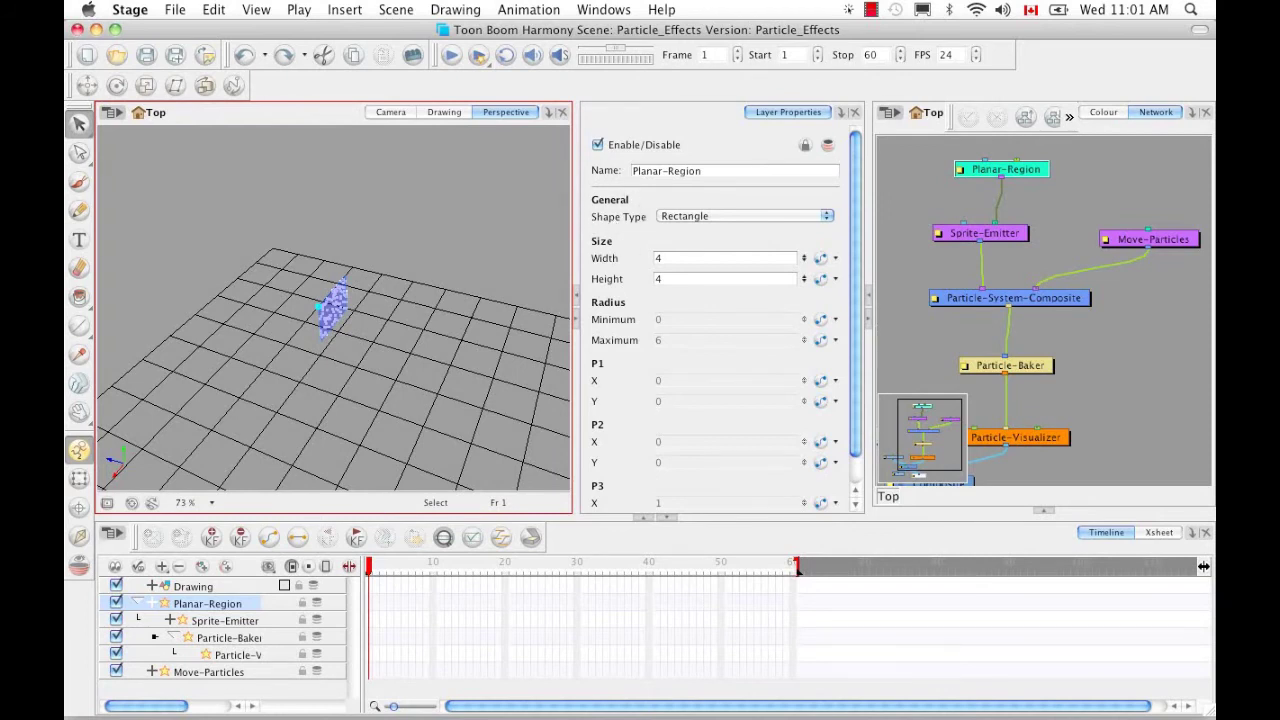
left_click(827, 217)
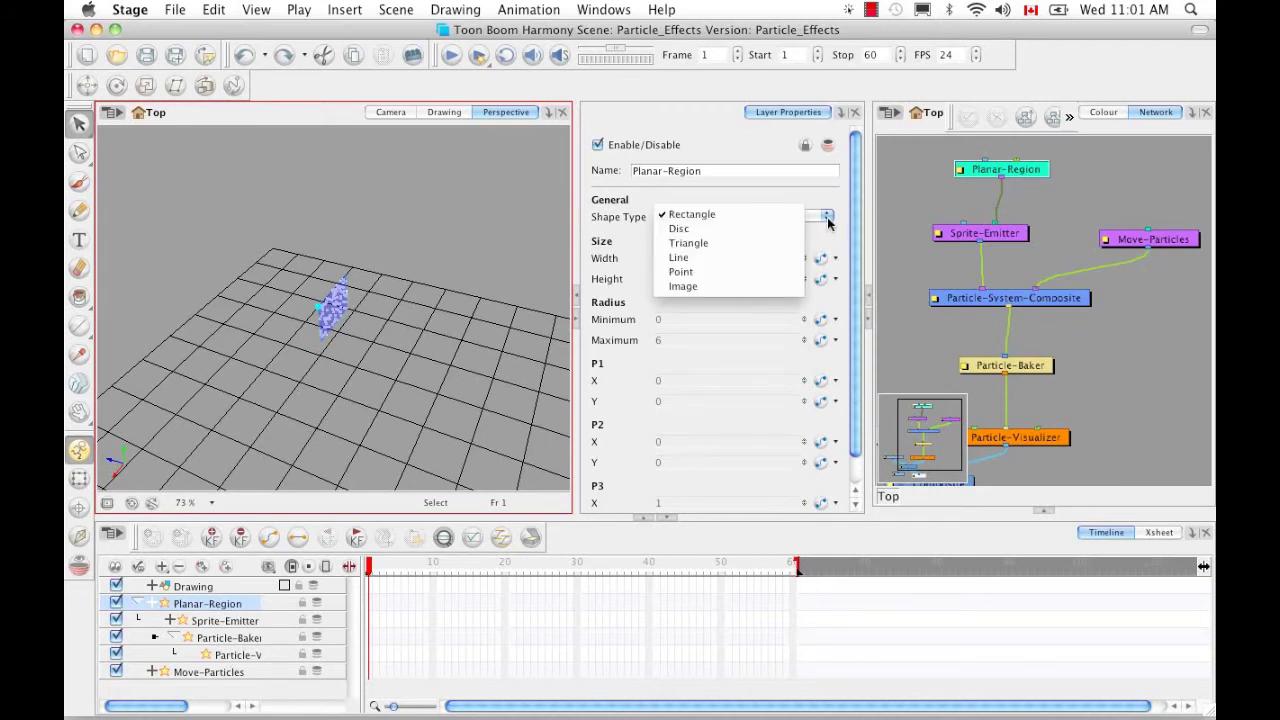
left_click(738, 228)
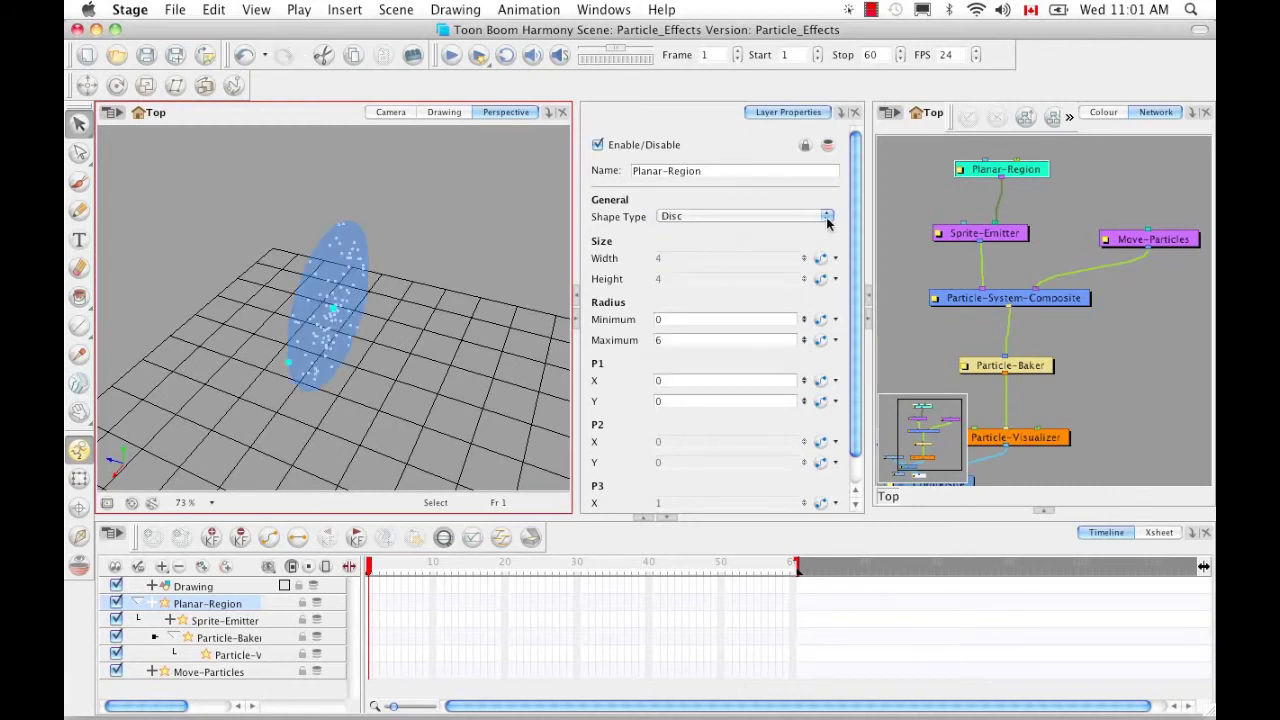
left_click(827, 217)
left_click(741, 231)
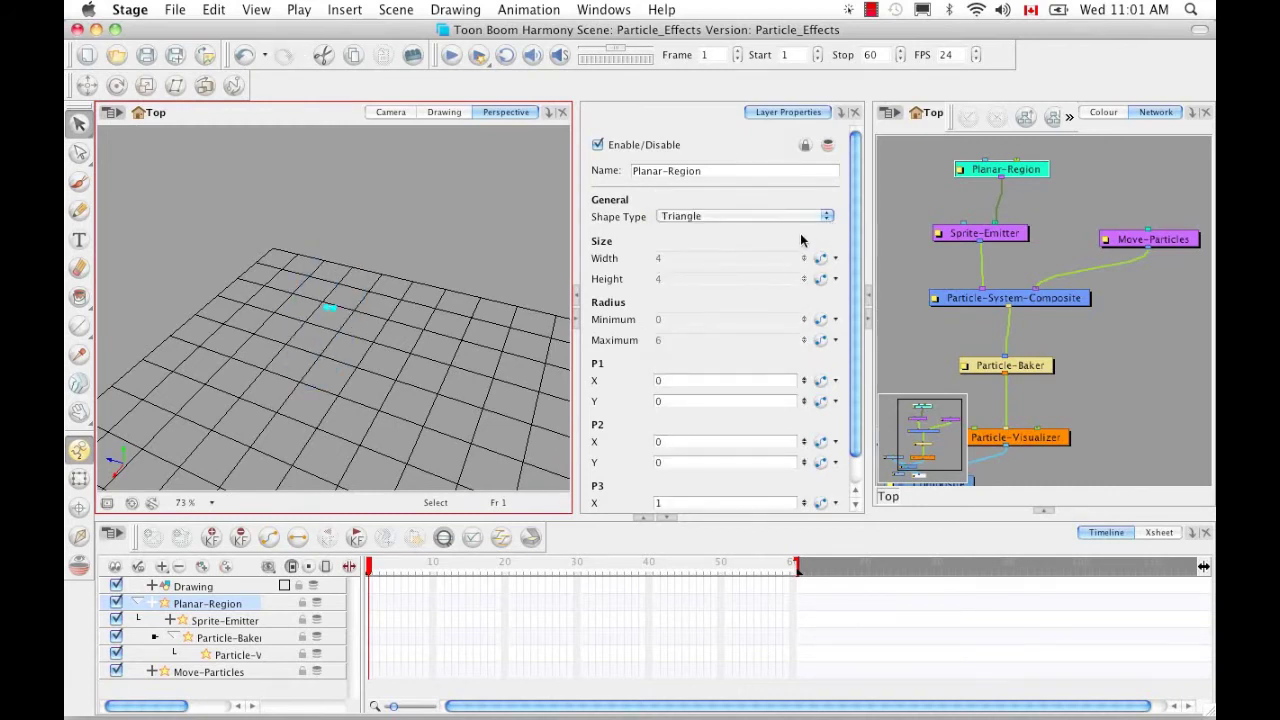
left_click(827, 217)
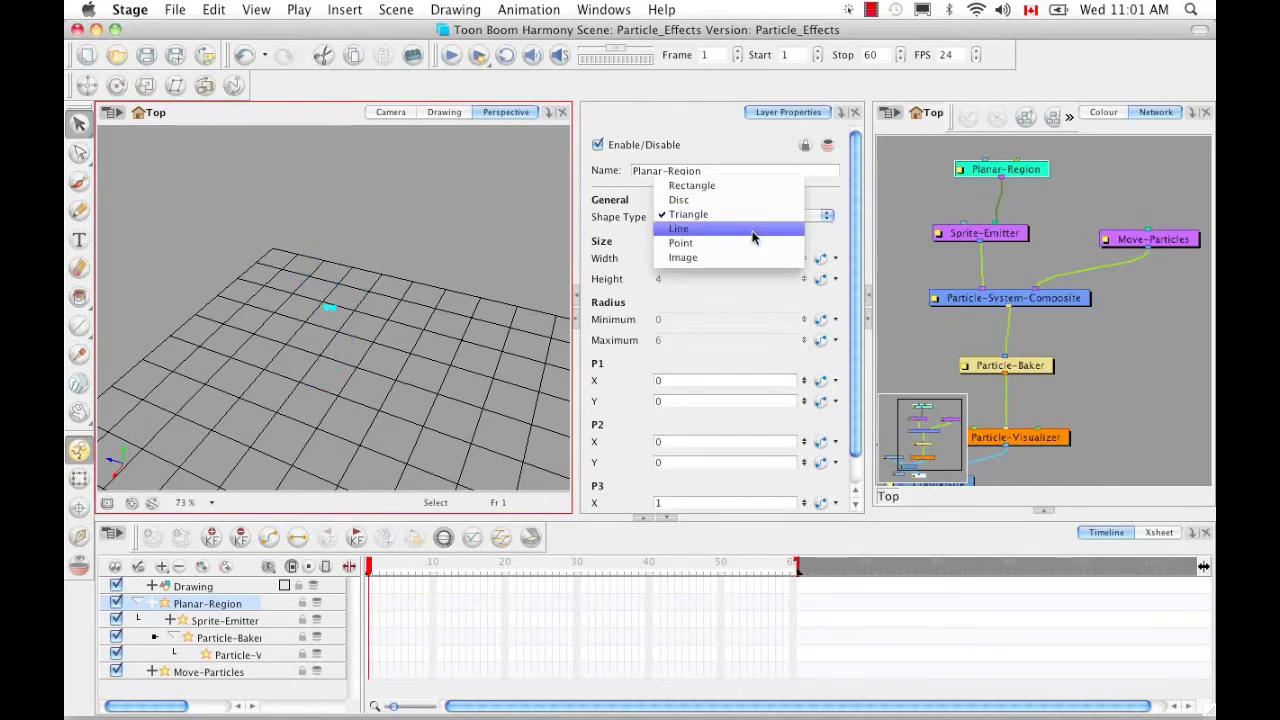
left_click(753, 236)
Examine the Line-shaped region up close in the Perspective view.
left_click(827, 217)
left_click(827, 218)
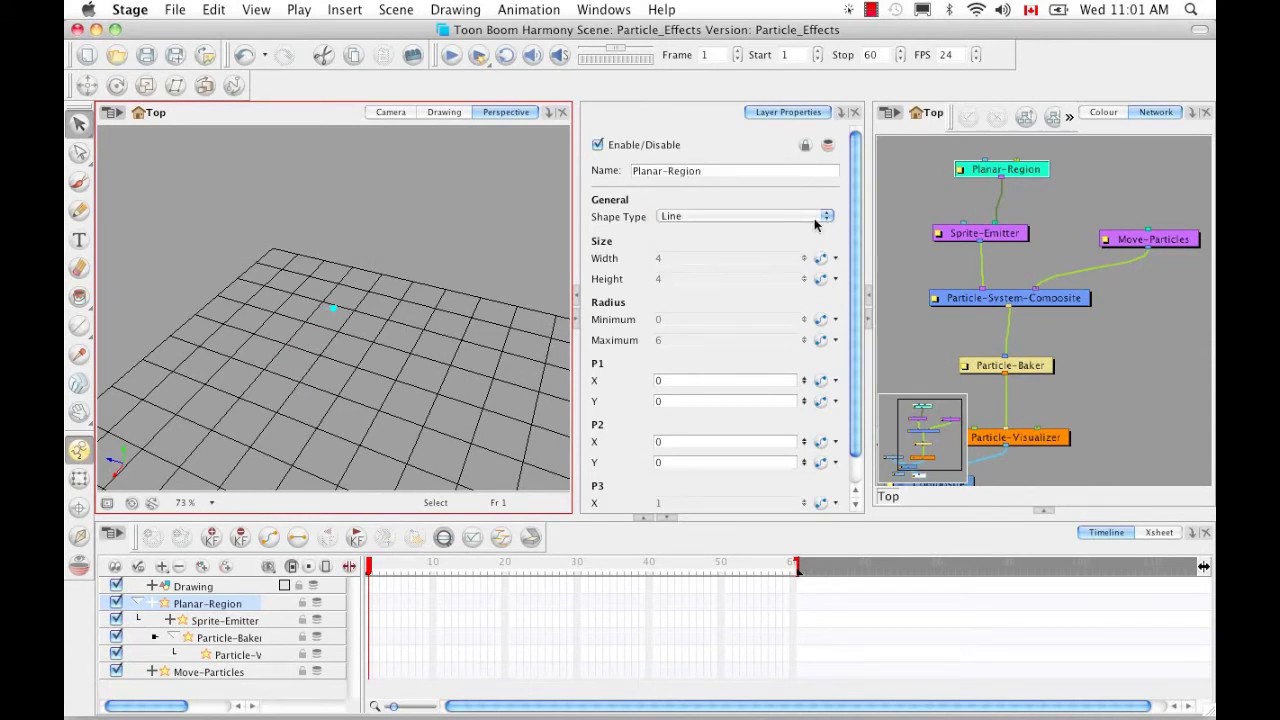
key("2")
key("2")
key("2")
key("2")
key("2")
key("2")
key("2")
key("2")
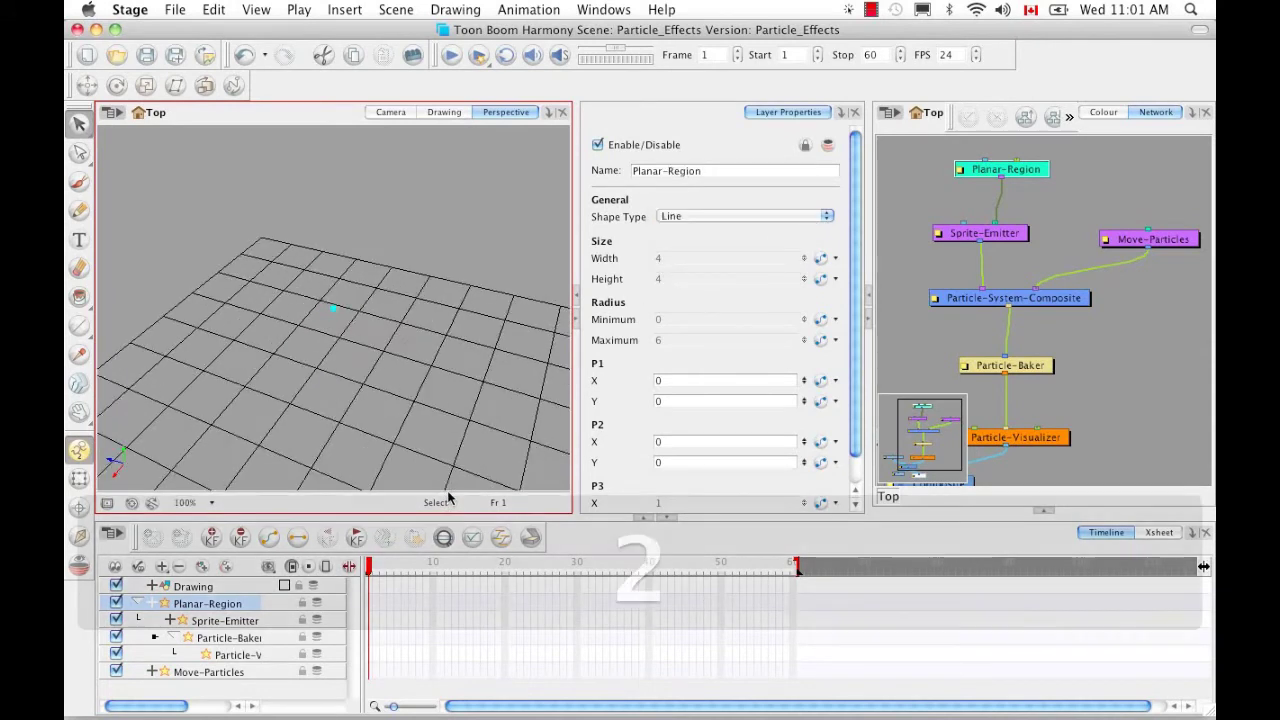
key("2")
key("2")
key("2")
key("2")
key("2")
key("2")
key("2")
key("2")
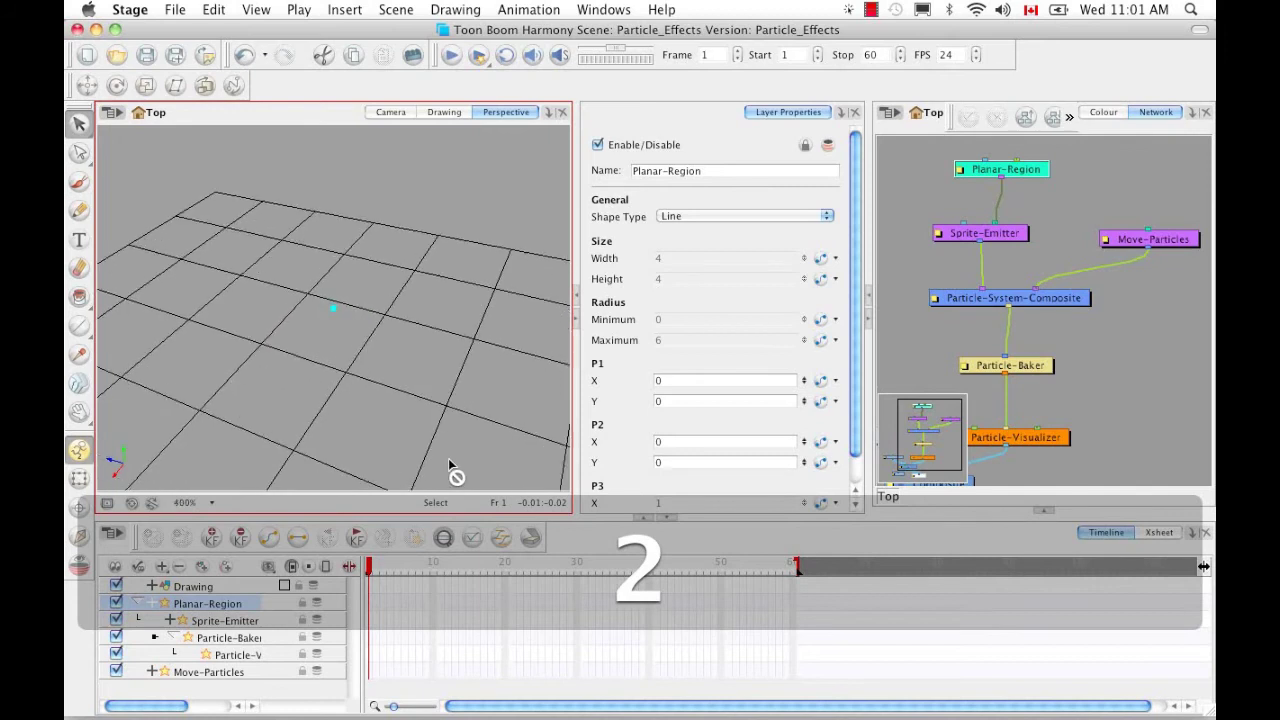
key("2")
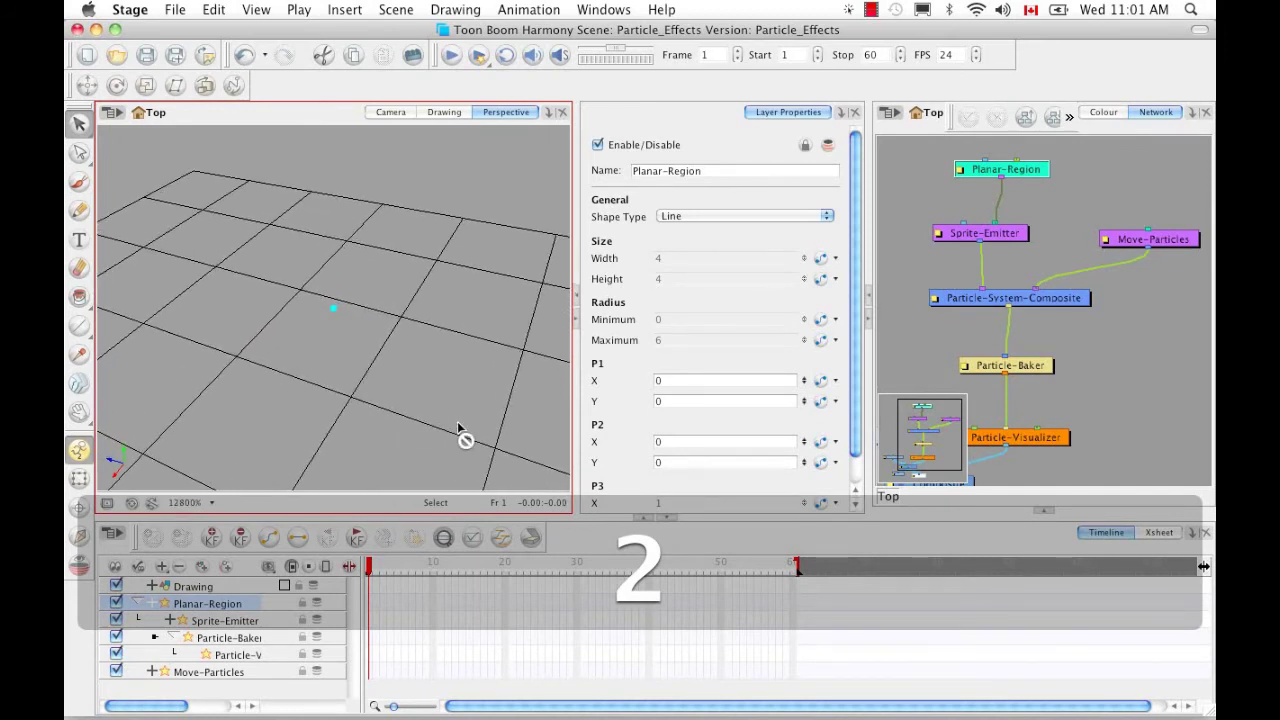
Try the Point and Image shape types on the Planar-Region, and return its shape type to Rectangle.
left_click(827, 216)
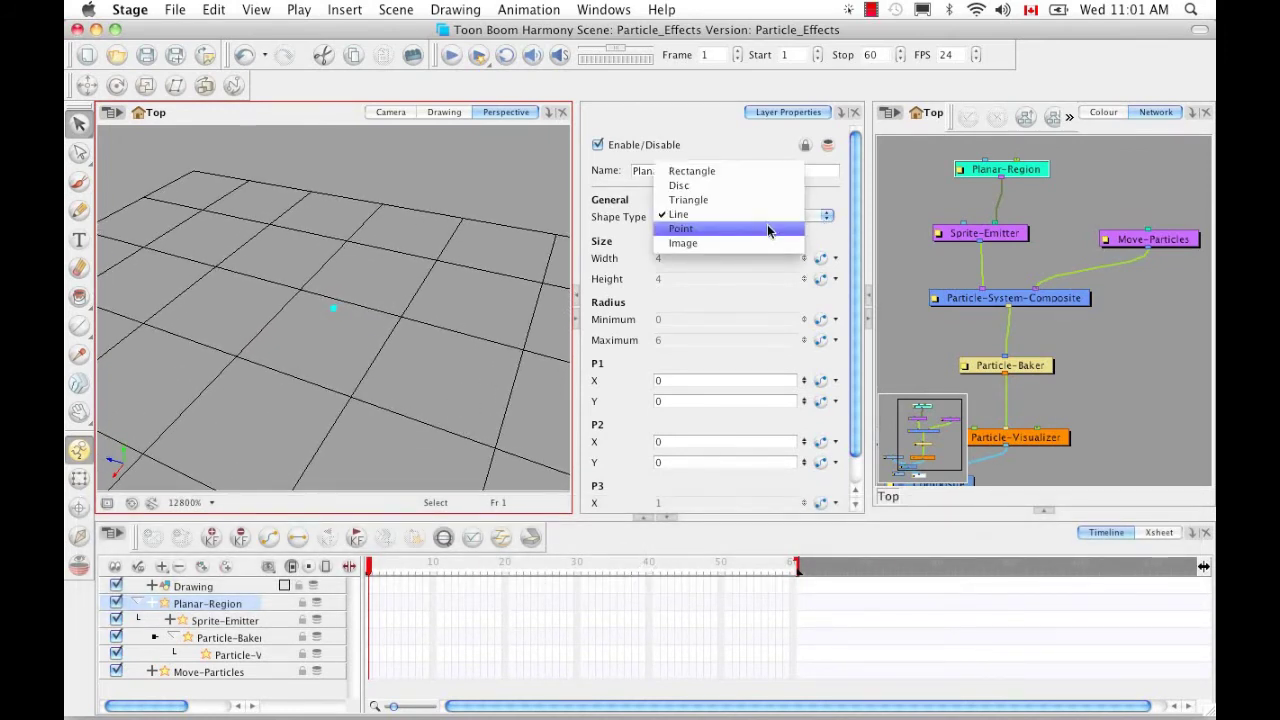
left_click(766, 229)
left_click(827, 218)
left_click(783, 229)
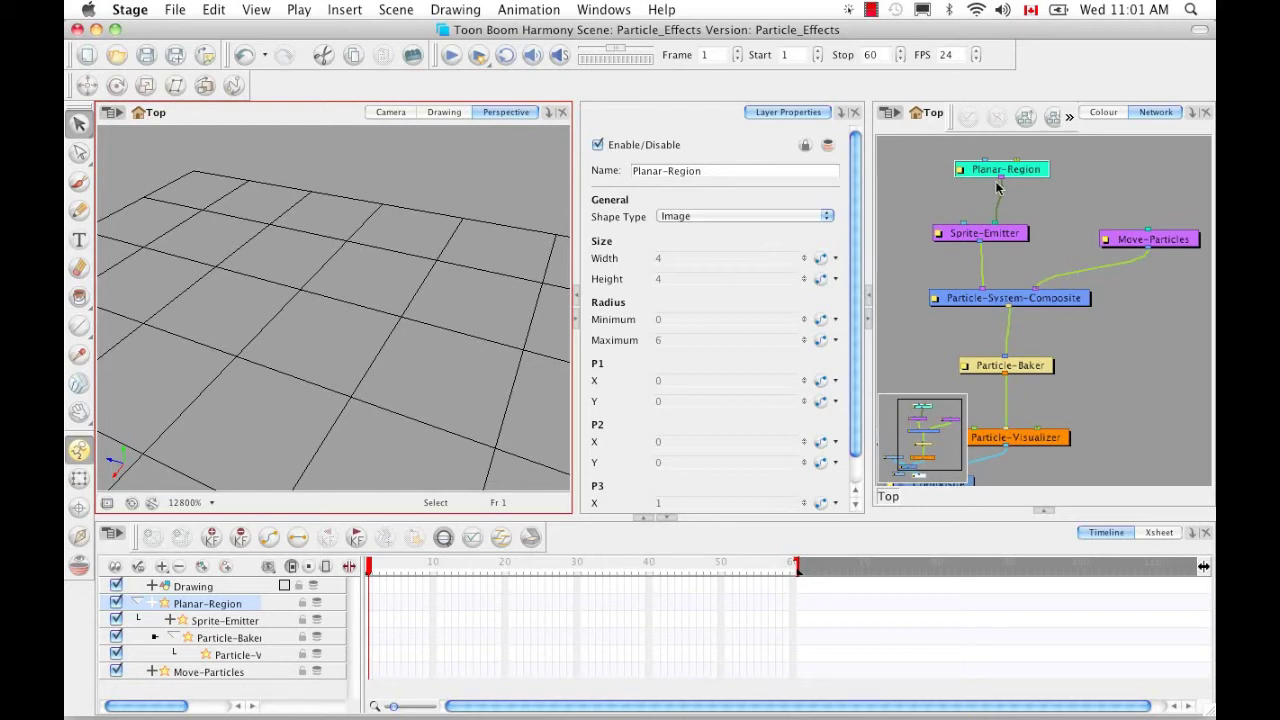
left_click(827, 220)
left_click(759, 146)
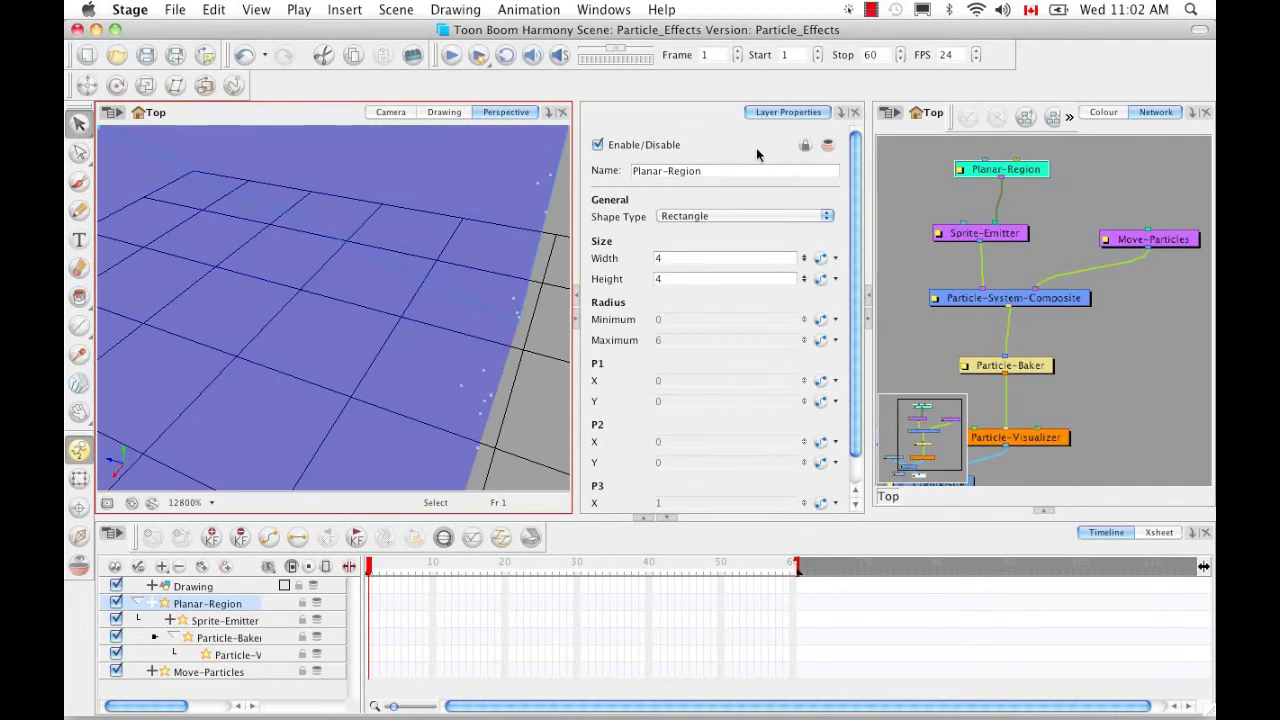
Set the rectangular Planar-Region's width to 10 and height to 2.
key("1")
key("1")
key("1")
key("1")
key("1")
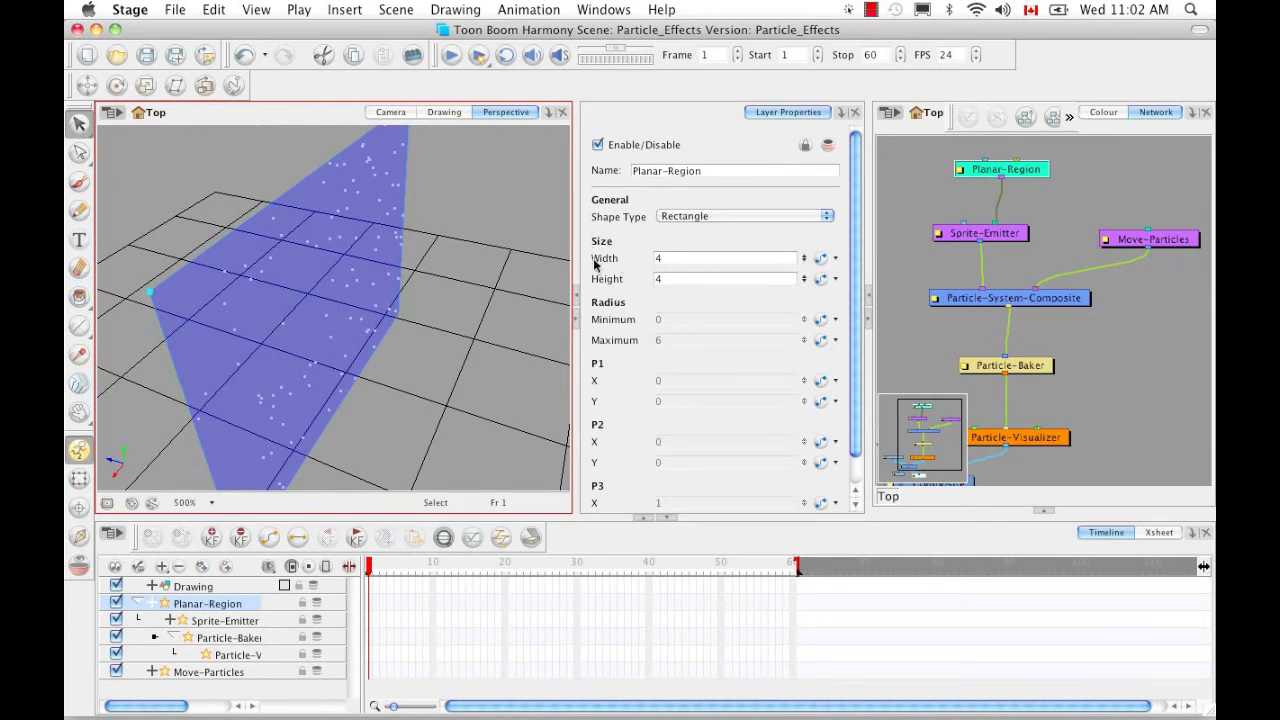
double_click(672, 260)
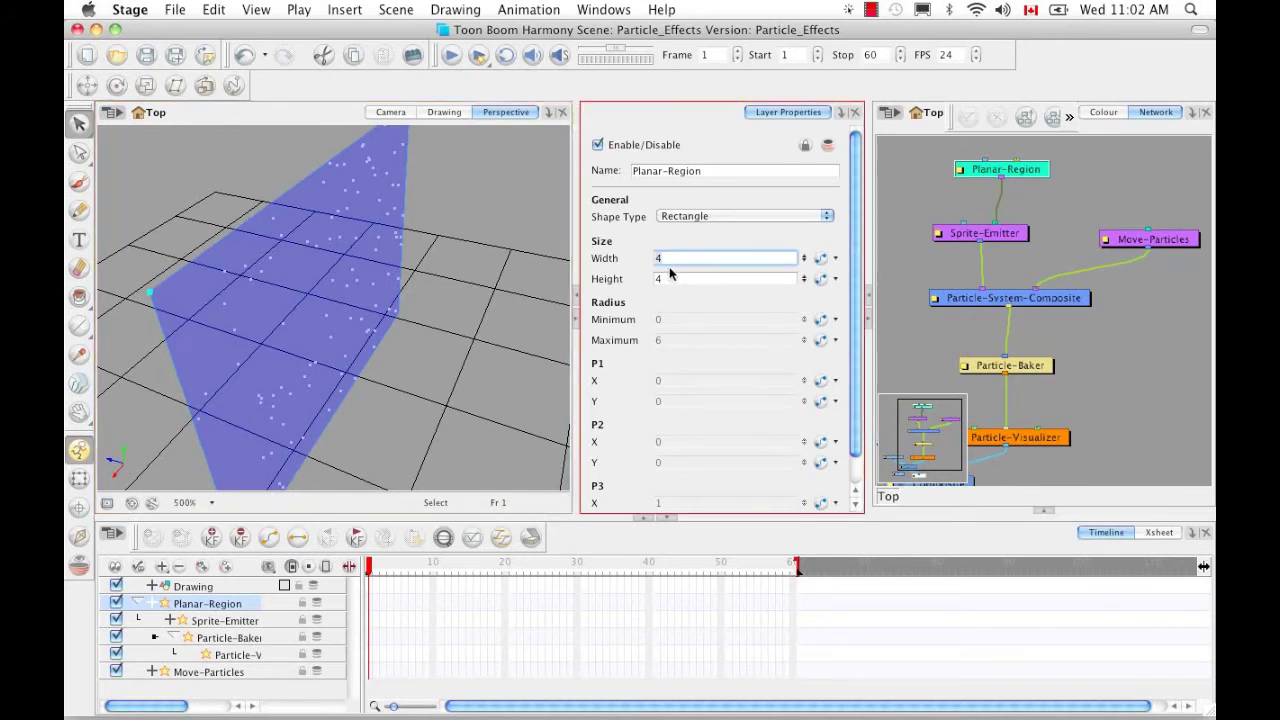
type("10")
key("Tab")
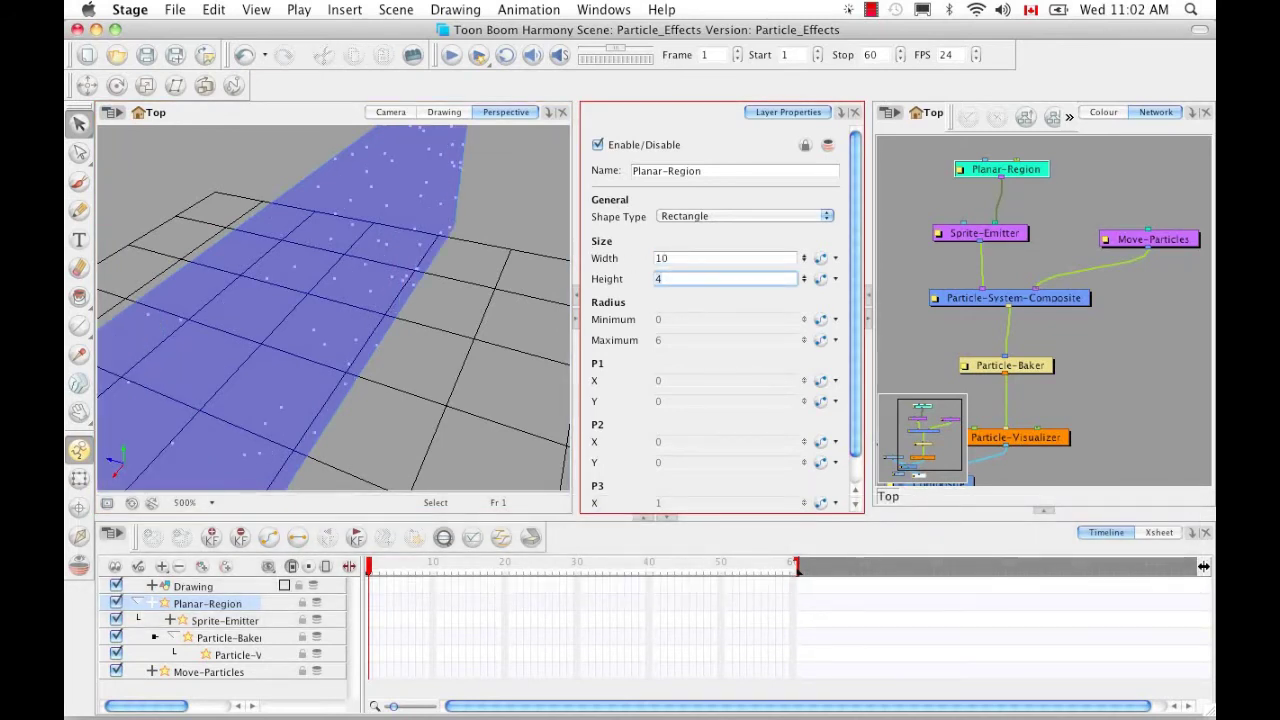
type("2")
key("Return")
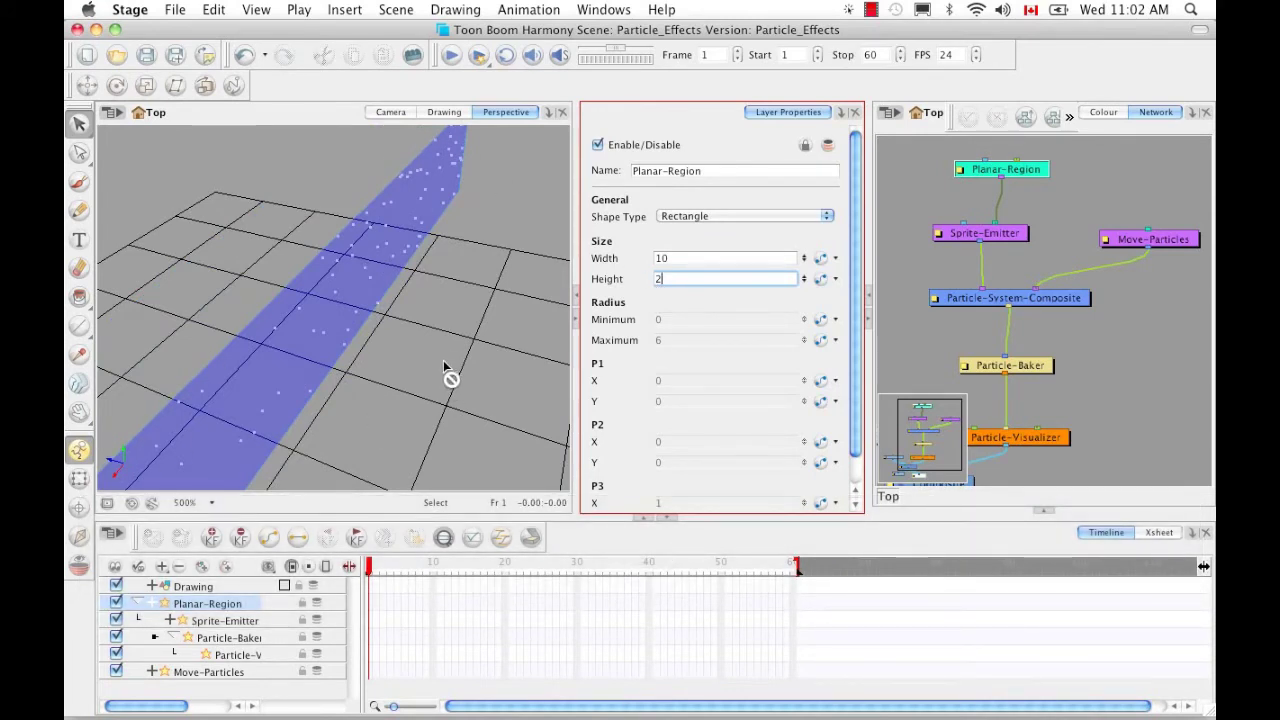
Resize the rectangular region with the Transform tool in the Camera view to about 10.37 wide and 14.92 high.
left_click(79, 480)
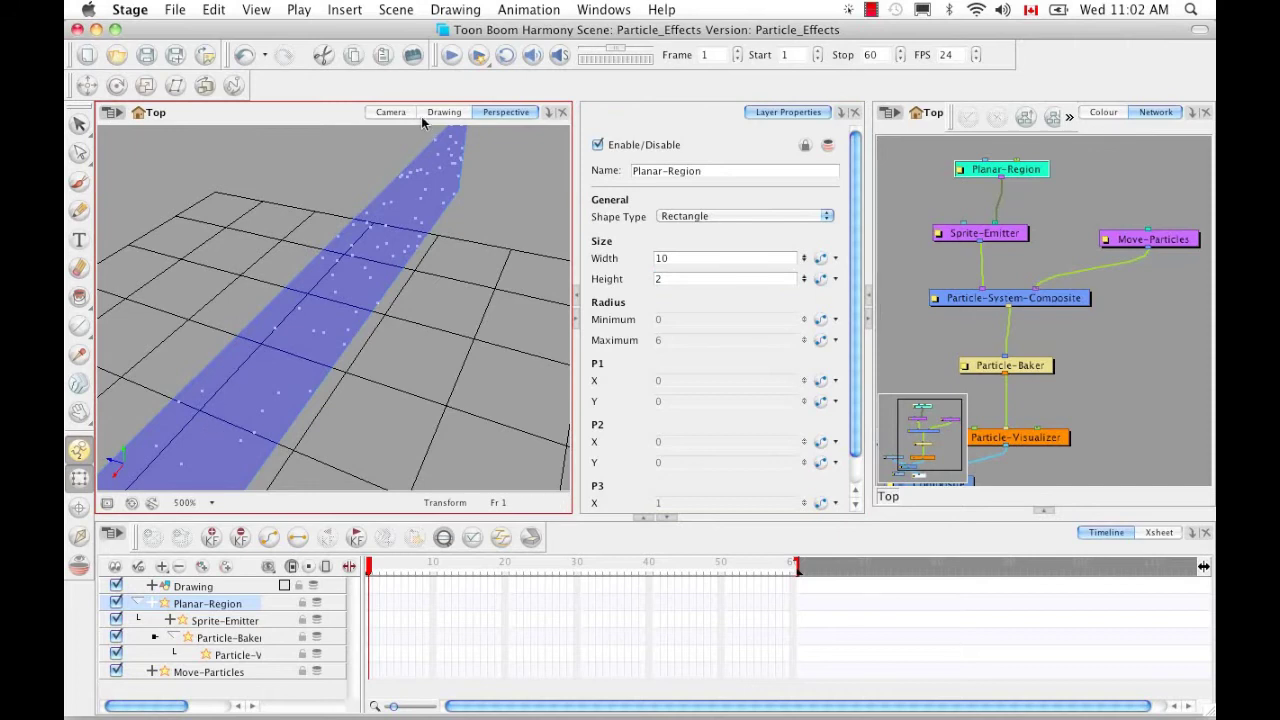
left_click(391, 112)
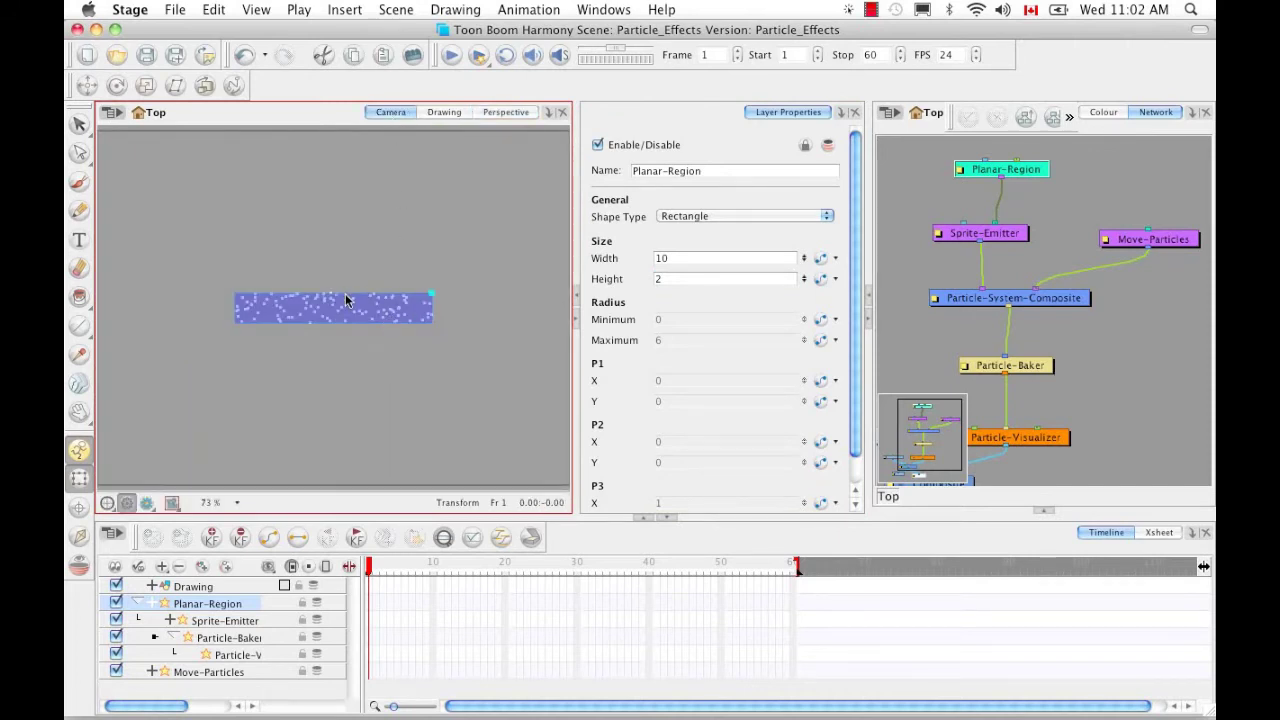
left_click_drag(434, 295, 433, 198)
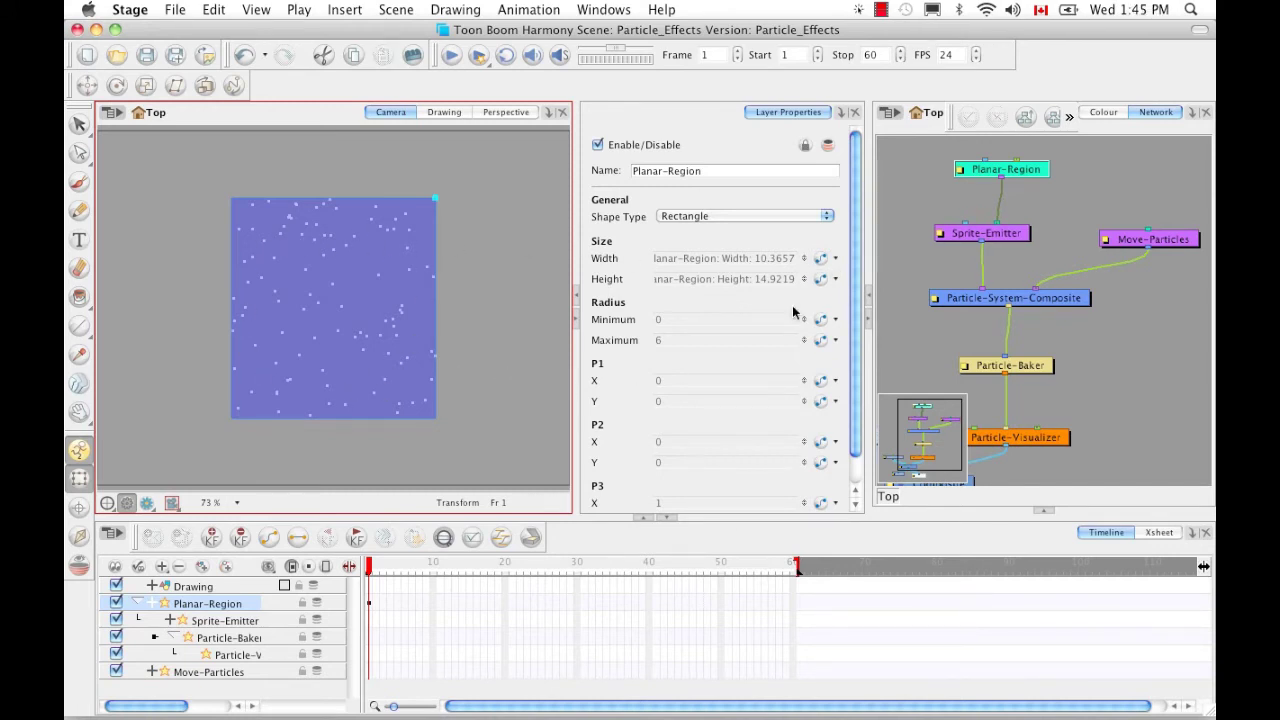
Try the Disc and Triangle shape types in the Camera view, and set the Planar-Region back to Rectangle.
scroll(849, 321, "down", 1)
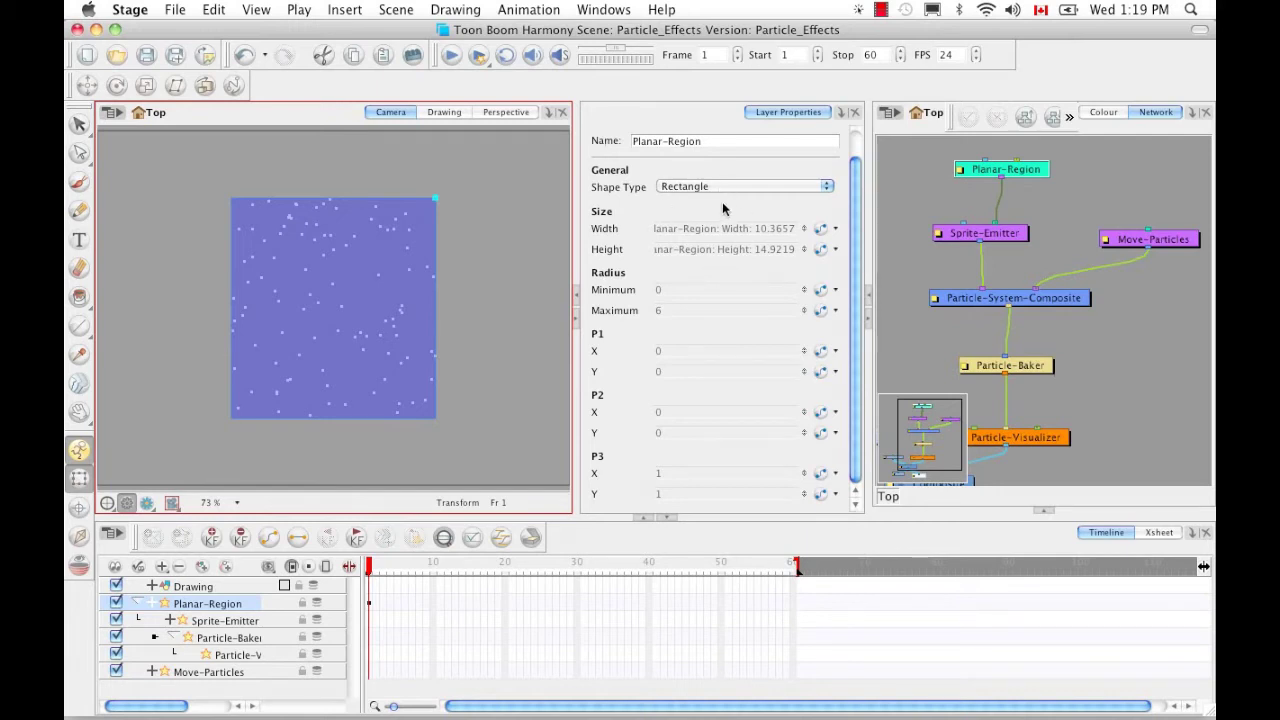
left_click(827, 186)
left_click(791, 205)
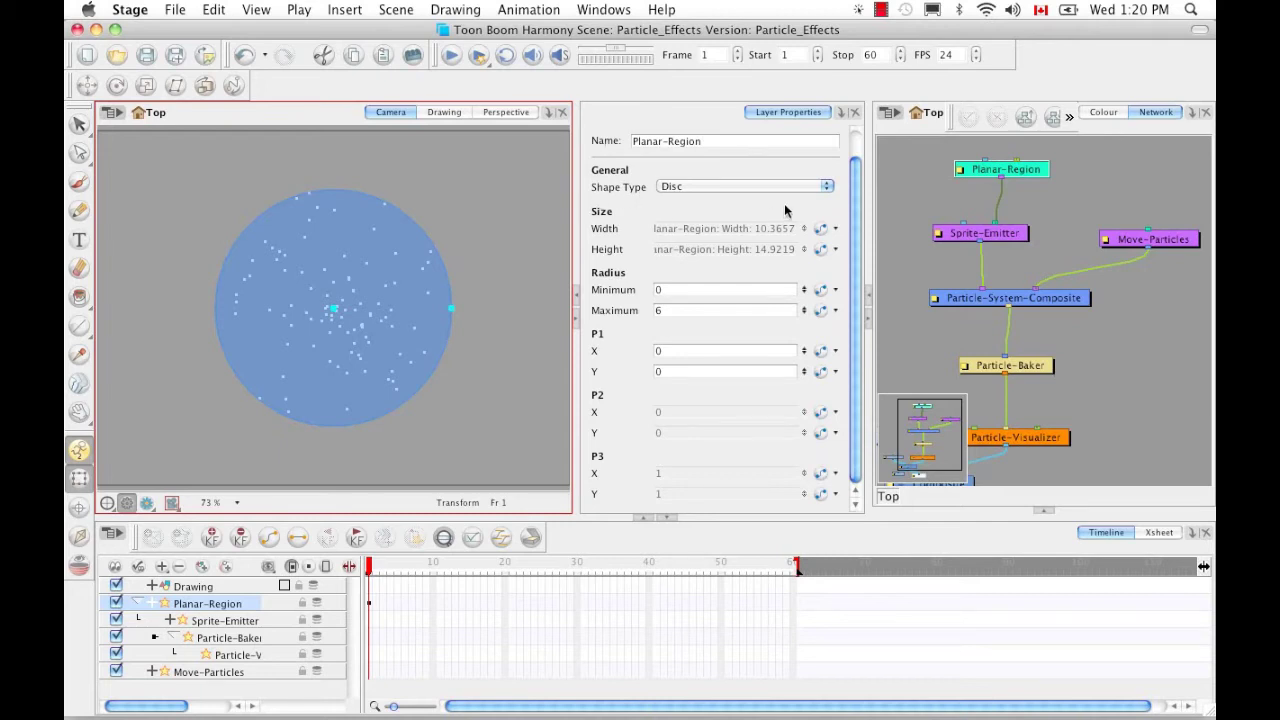
left_click(827, 190)
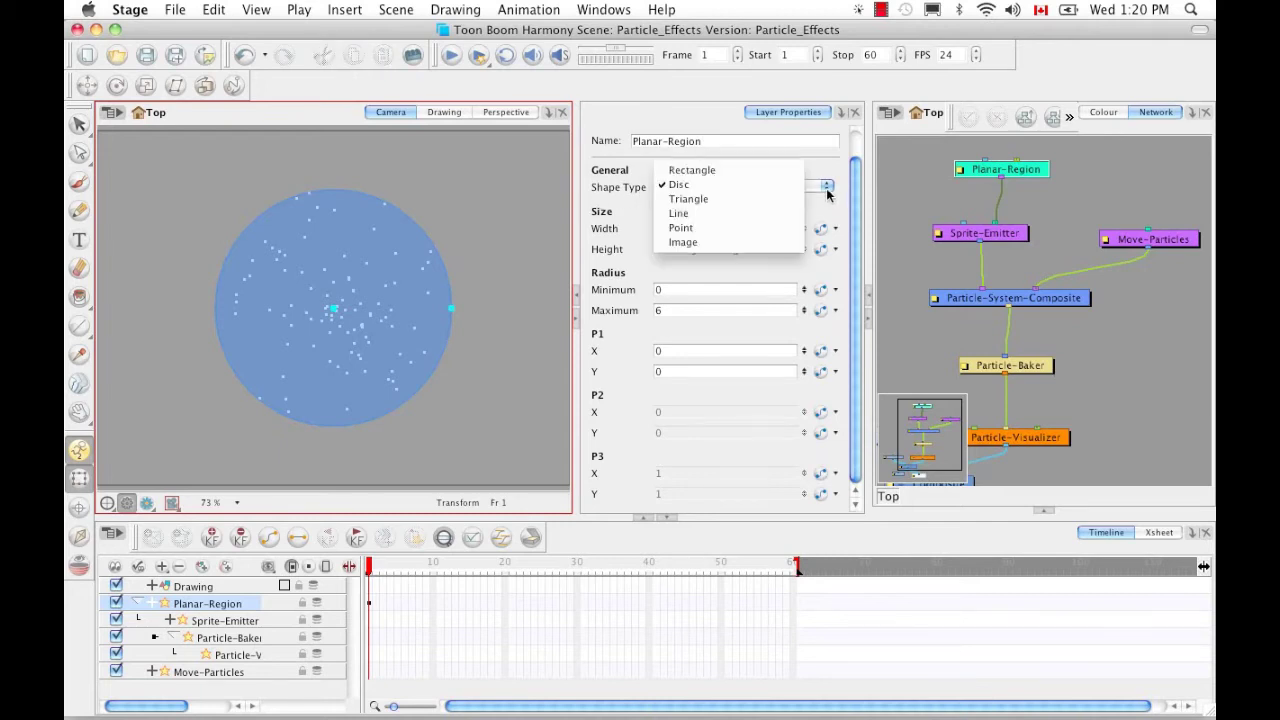
left_click(777, 199)
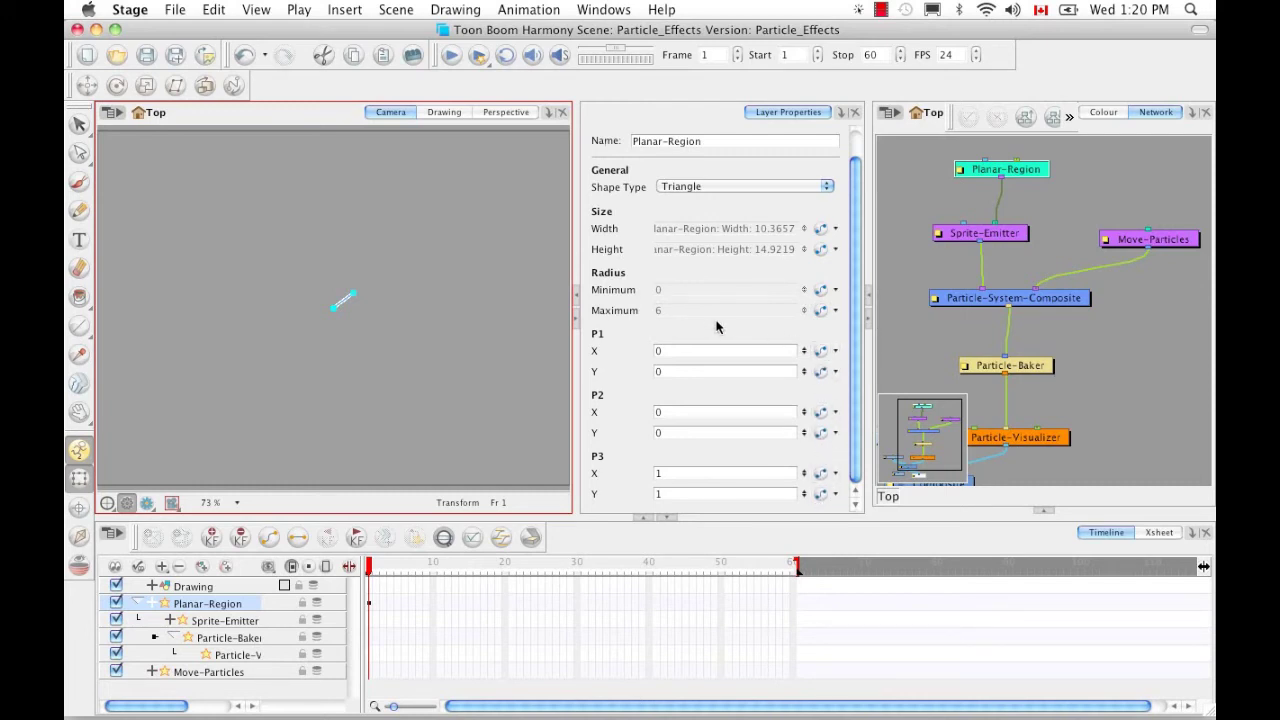
left_click(822, 187)
left_click(767, 155)
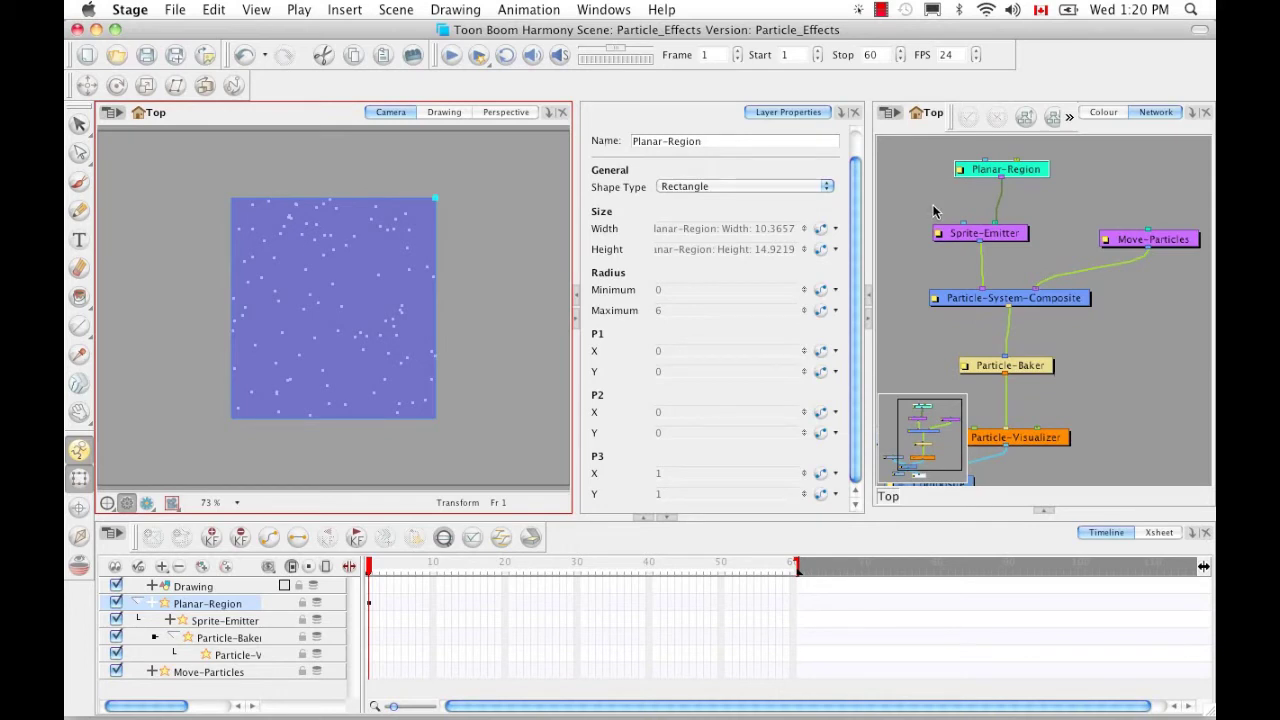
Examine the Sprite-Emitter module's Generation and Rendering parameters.
left_click(1000, 236)
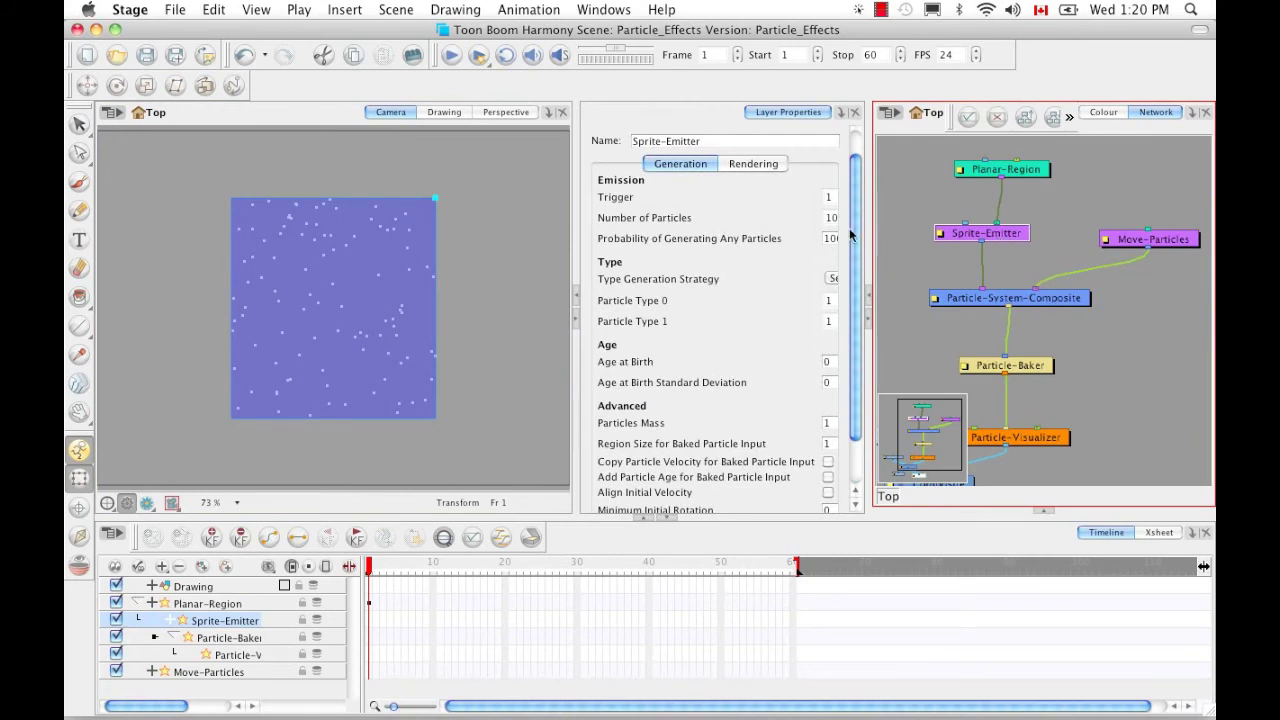
left_click(727, 169)
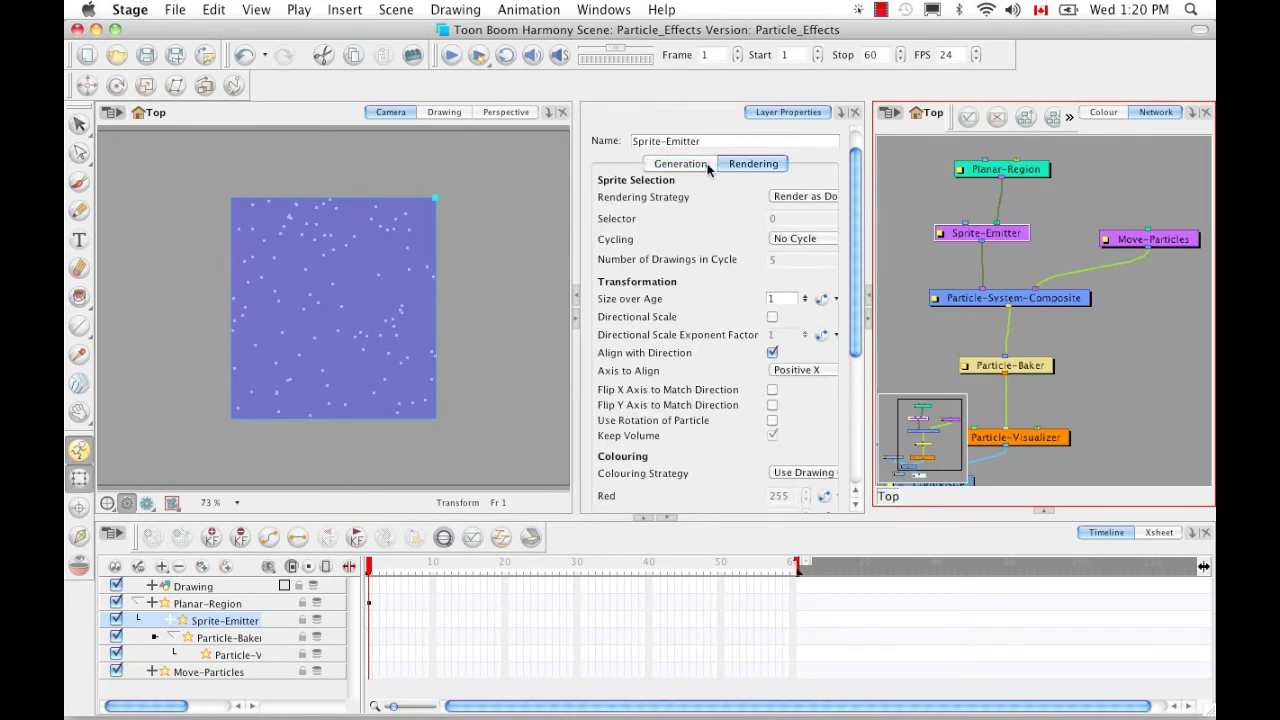
left_click(650, 164)
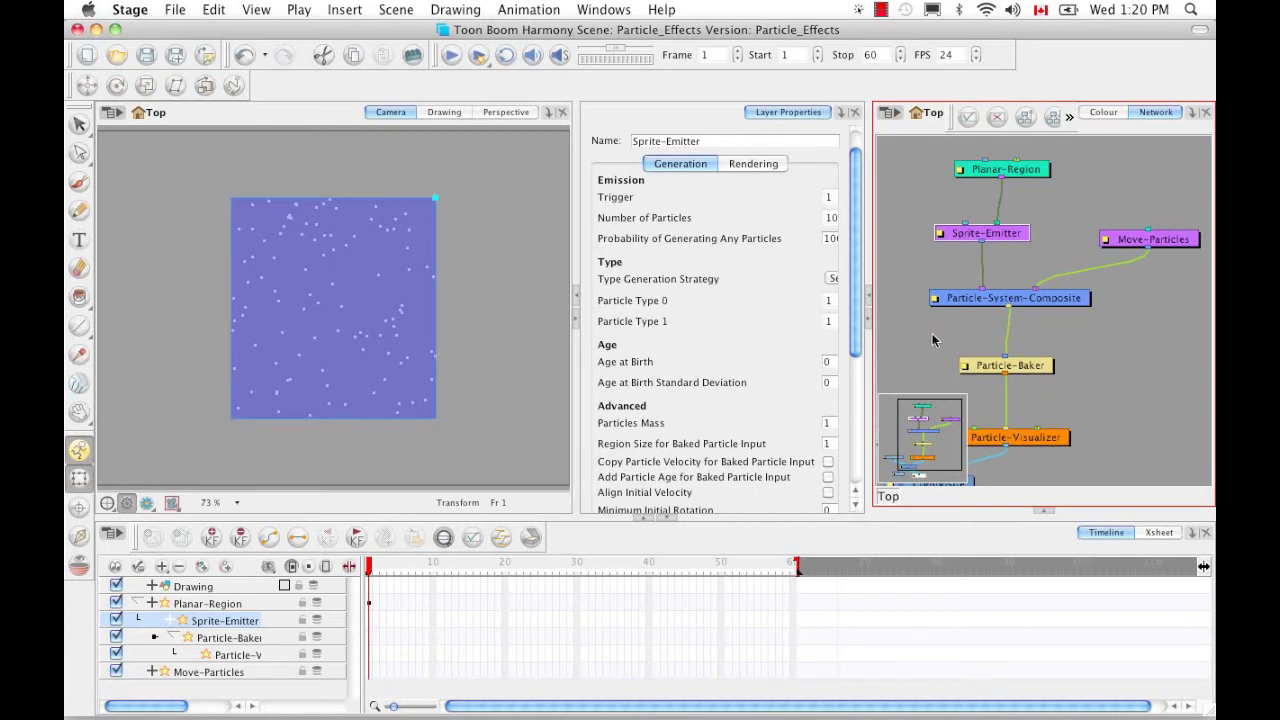
Open the Sprite-Emitter's properties in a separate window clear of the region, and scrub the timeline to frame 7 and back to frame 1.
left_click(939, 238)
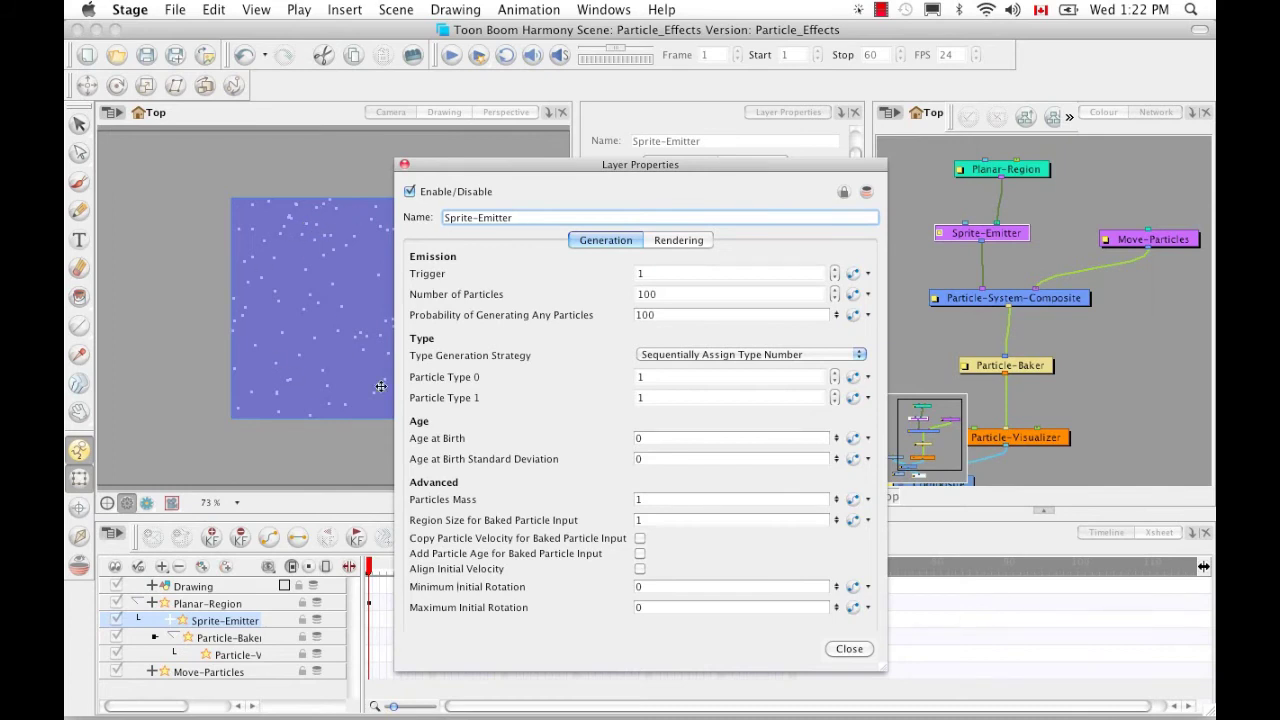
left_click_drag(582, 172, 763, 128)
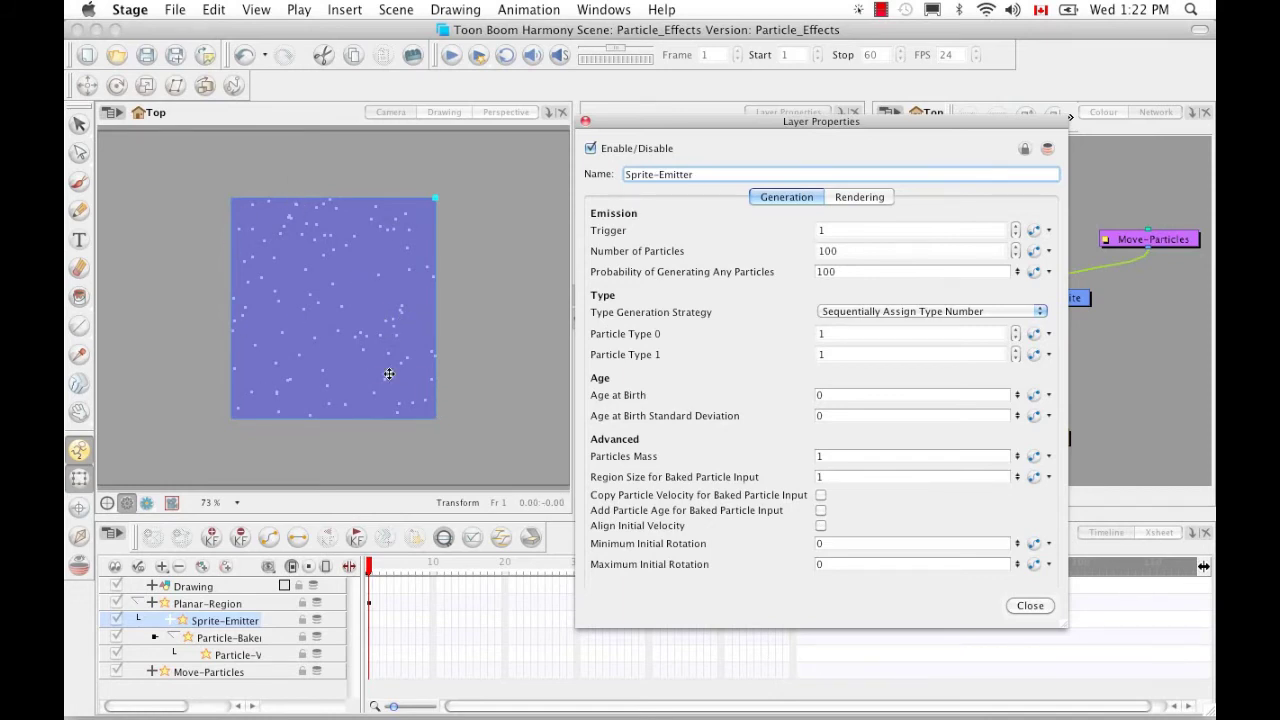
left_click_drag(370, 568, 414, 574)
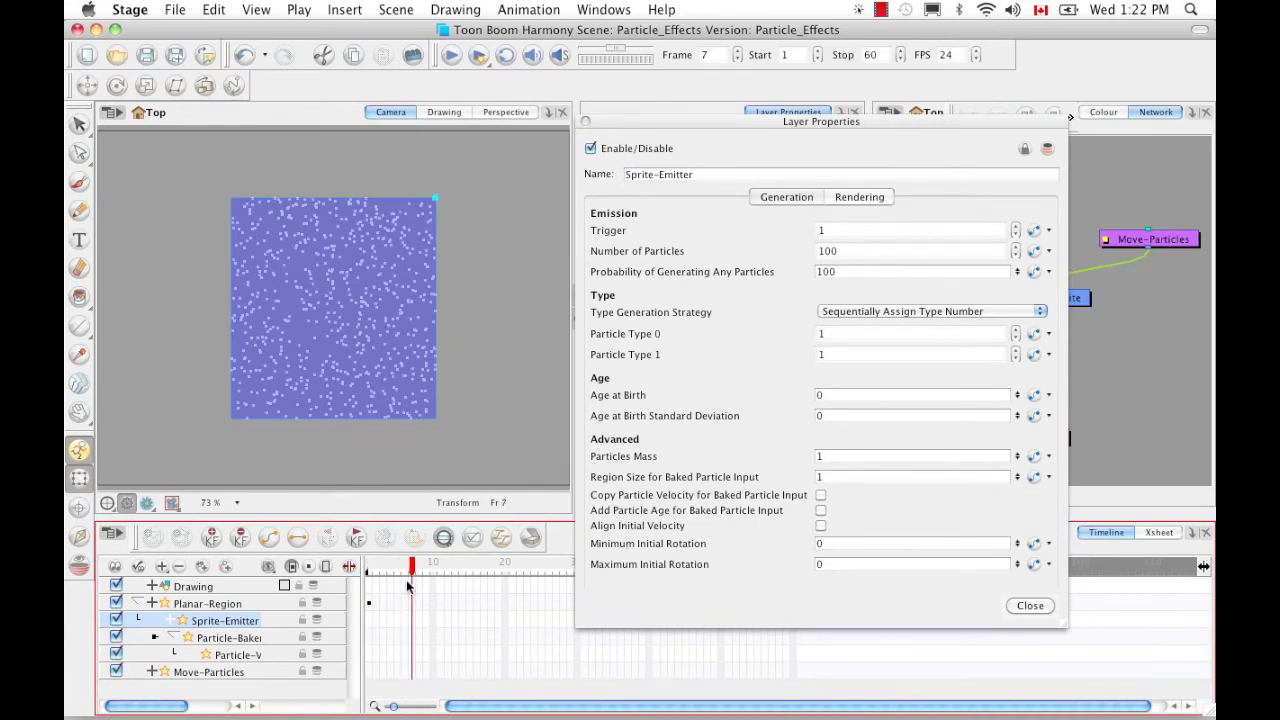
left_click_drag(414, 574, 369, 571)
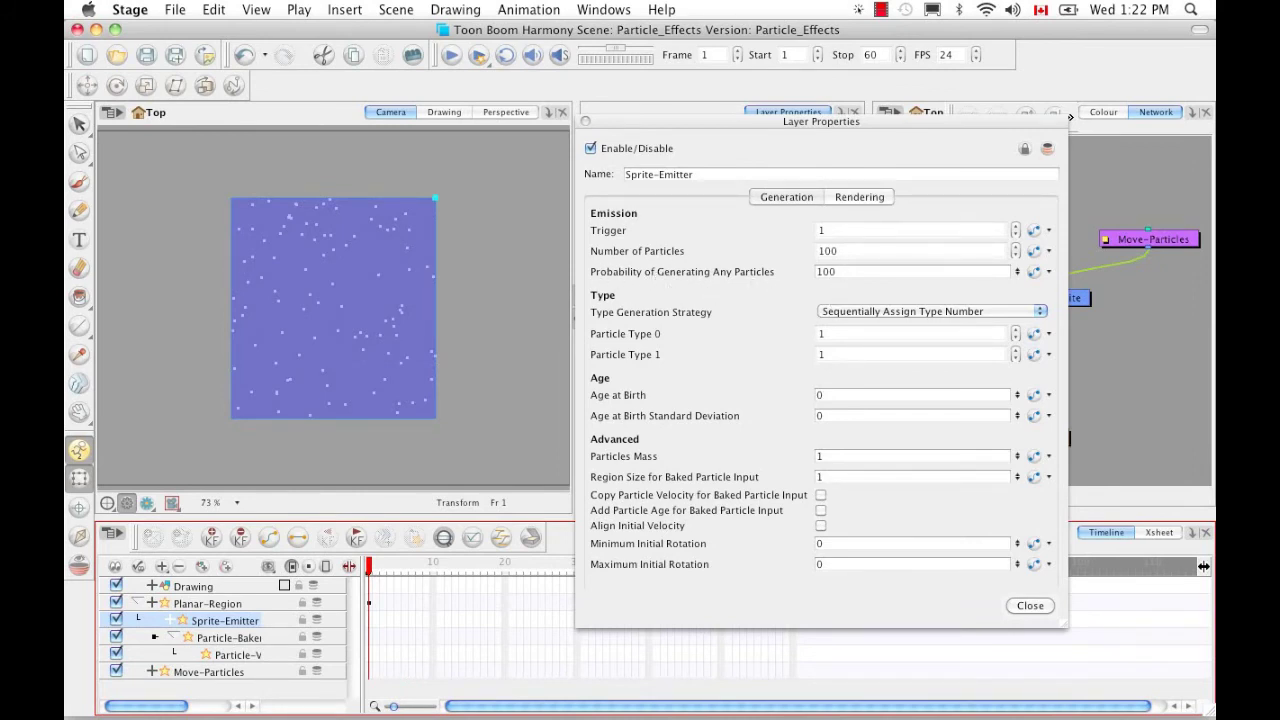
Set the Sprite-Emitter's Probability of Generating Any Particles to 50.
double_click(828, 271)
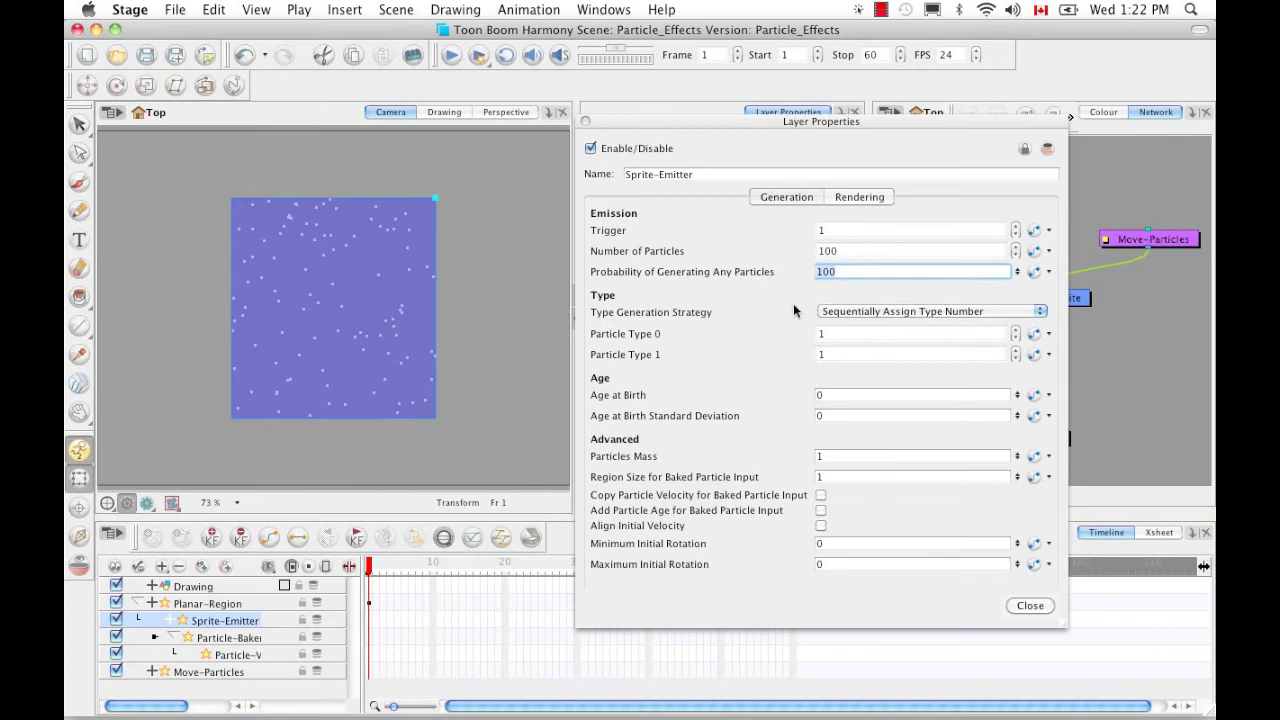
type("50")
key("Return")
key("Return")
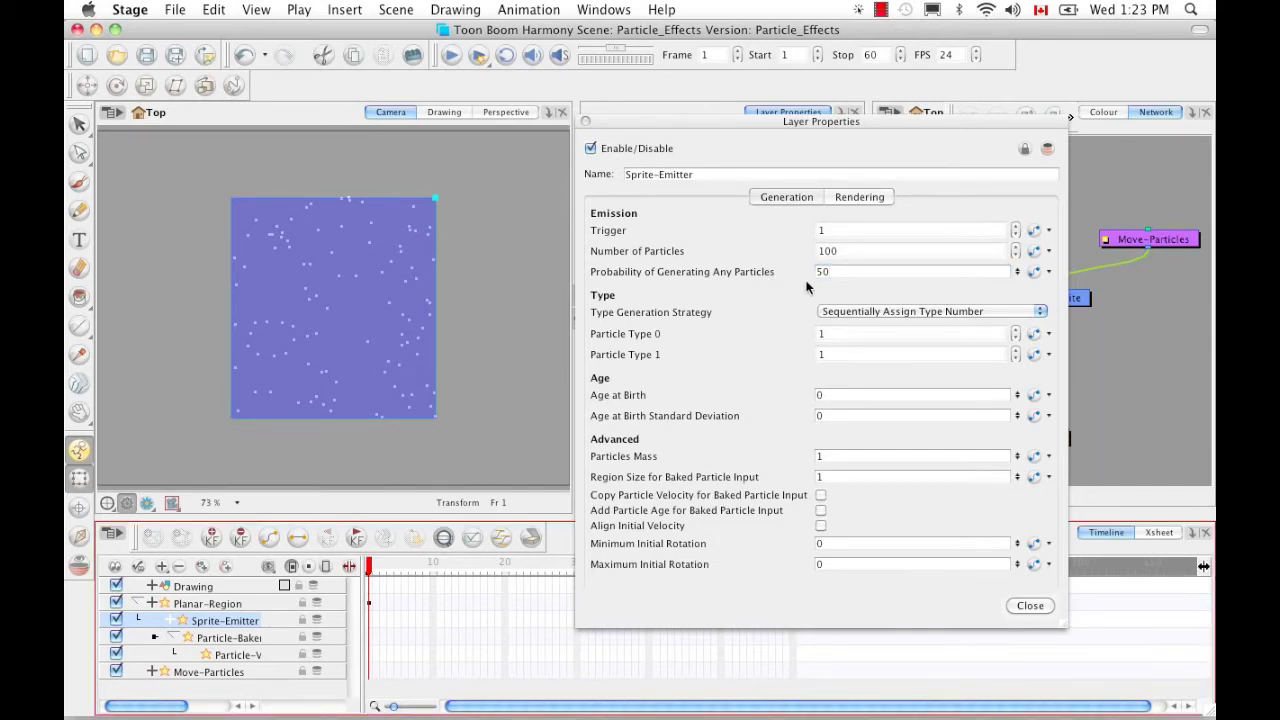
Set the Probability of Generating Any Particles to 100 and scrub the timeline to frame 6.
left_click_drag(836, 272, 772, 308)
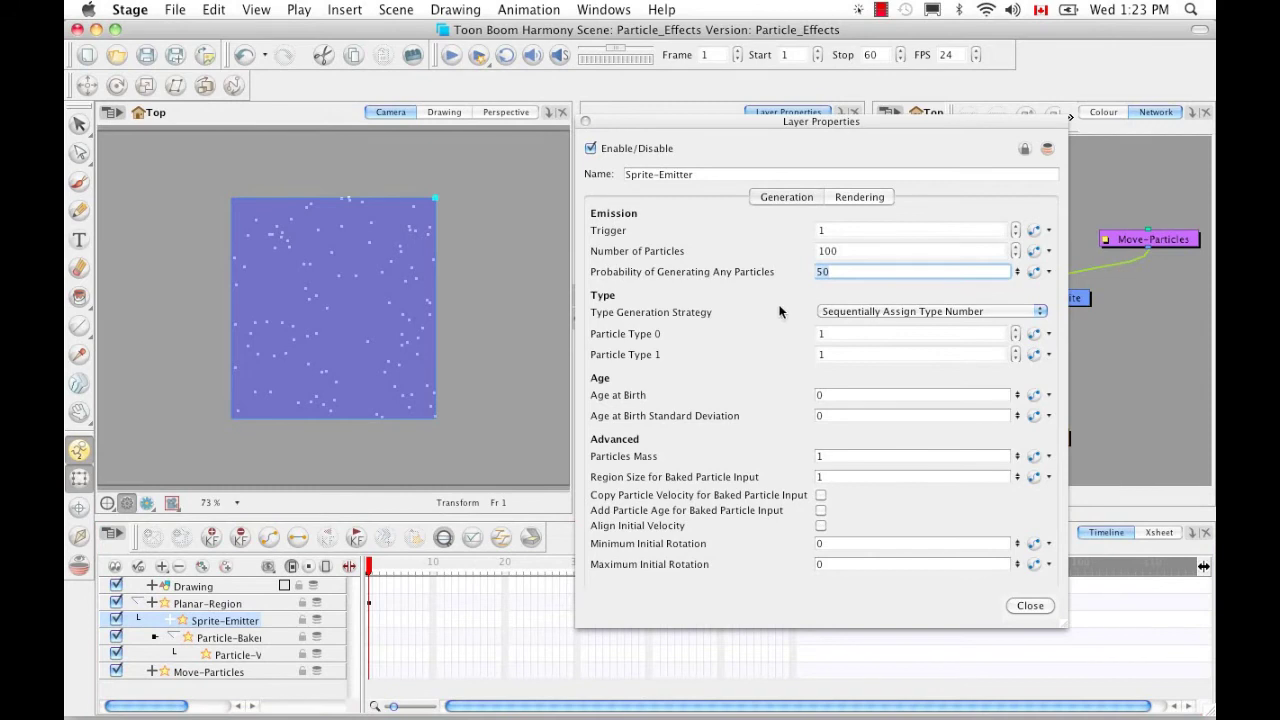
type("100")
left_click(375, 568)
left_click_drag(375, 568, 405, 573)
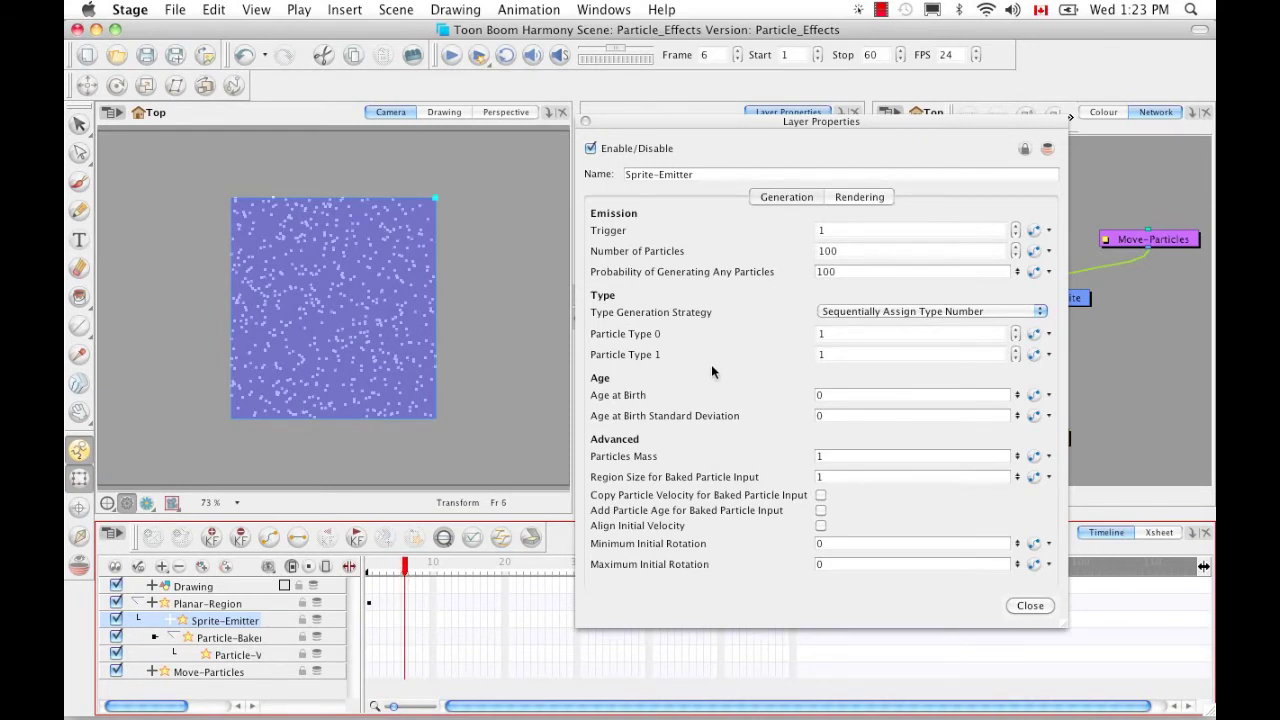
Scrub the timeline to frame 10 and move the Sprite-Emitter's properties window clear of the node network.
left_click(411, 570)
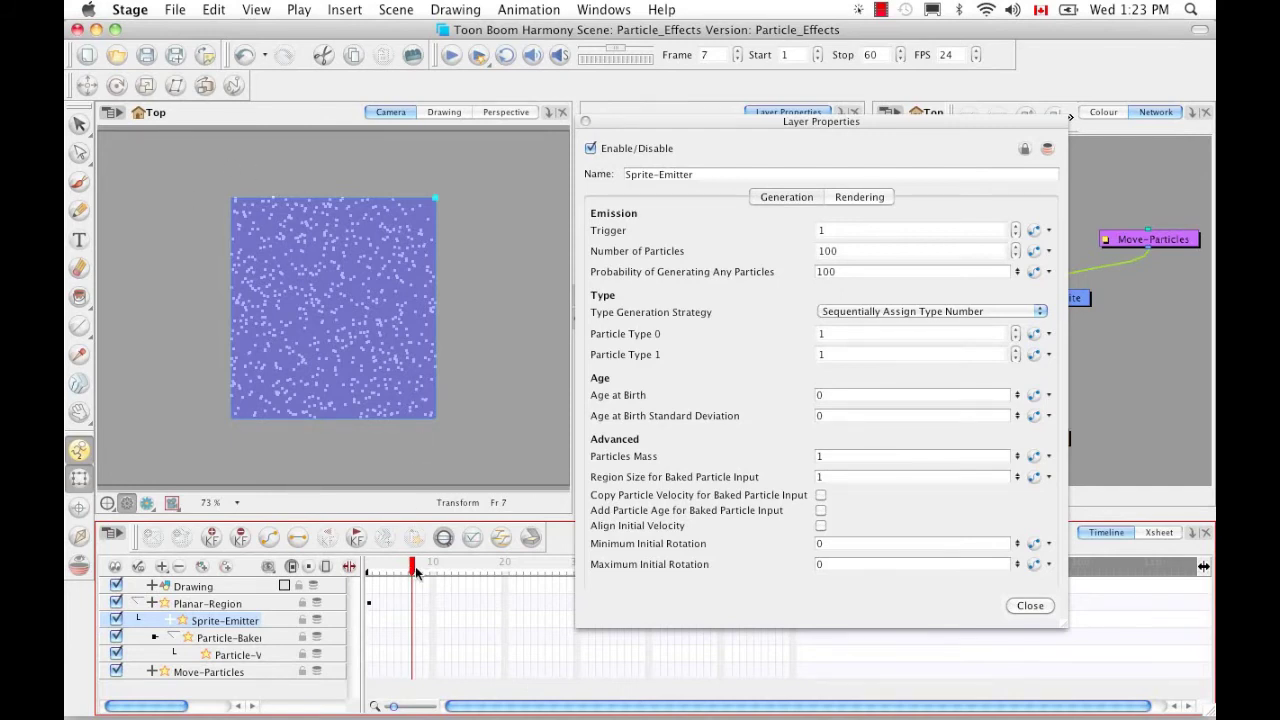
left_click_drag(415, 568, 434, 571)
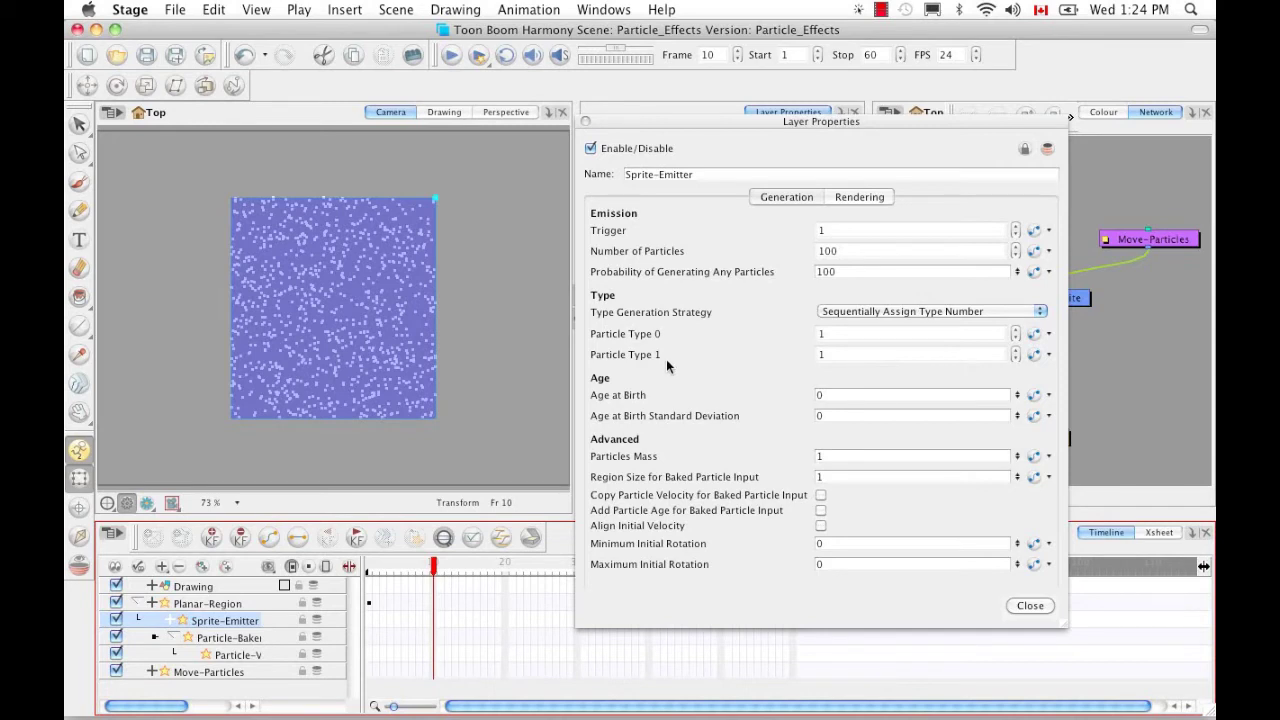
left_click_drag(874, 118, 674, 114)
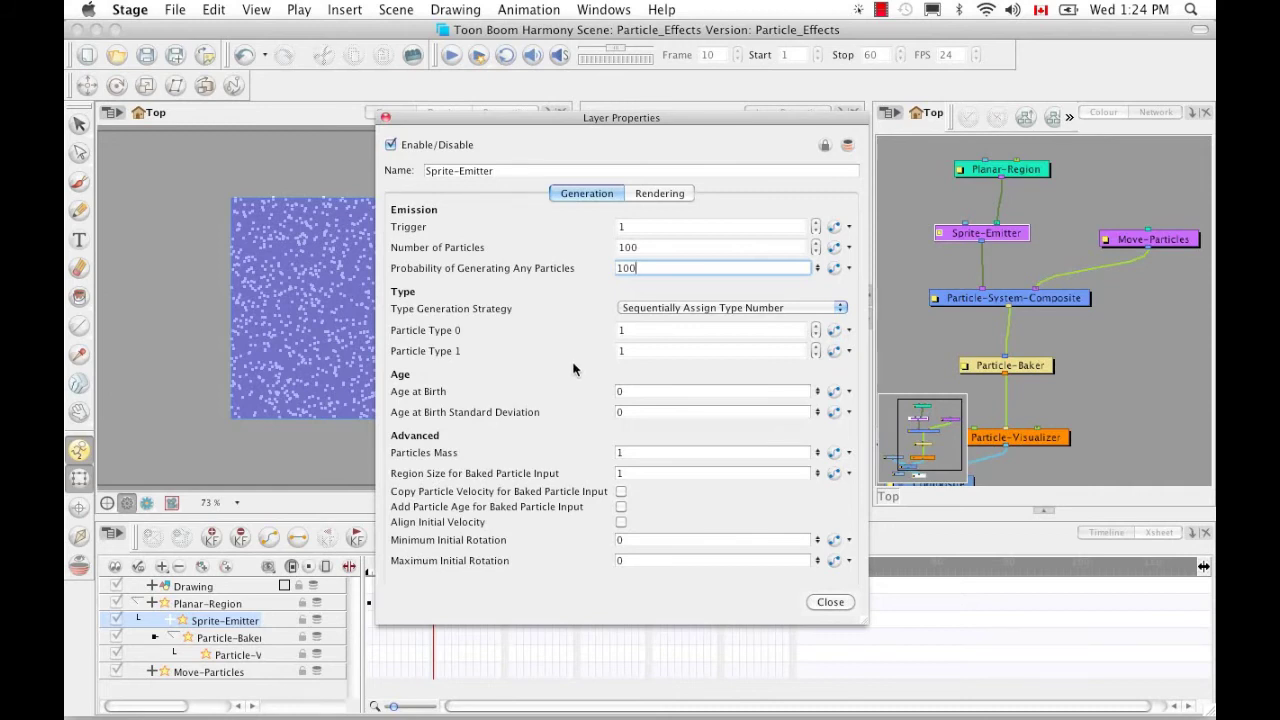
Switch the Type Generation Strategy to Randomly Assing Type Number and back to Sequentially Assign Type Number.
left_click(840, 307)
left_click(782, 320)
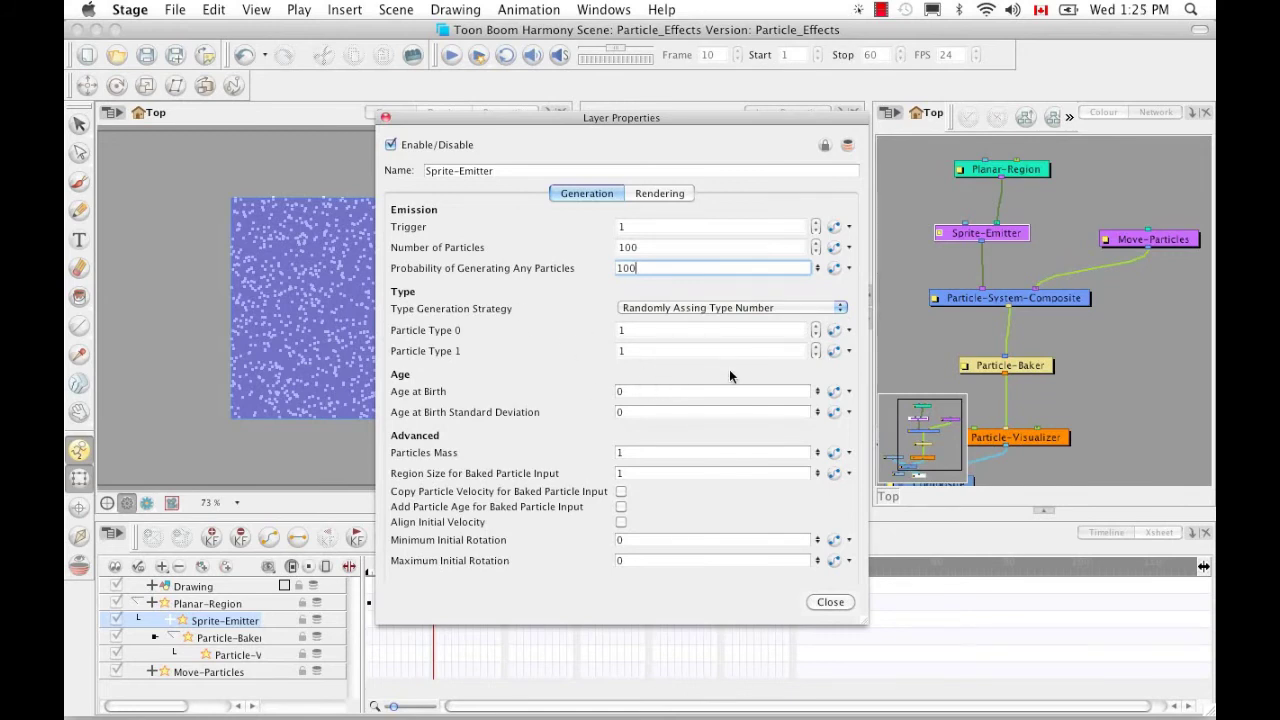
left_click(841, 308)
left_click(815, 302)
left_click(838, 307)
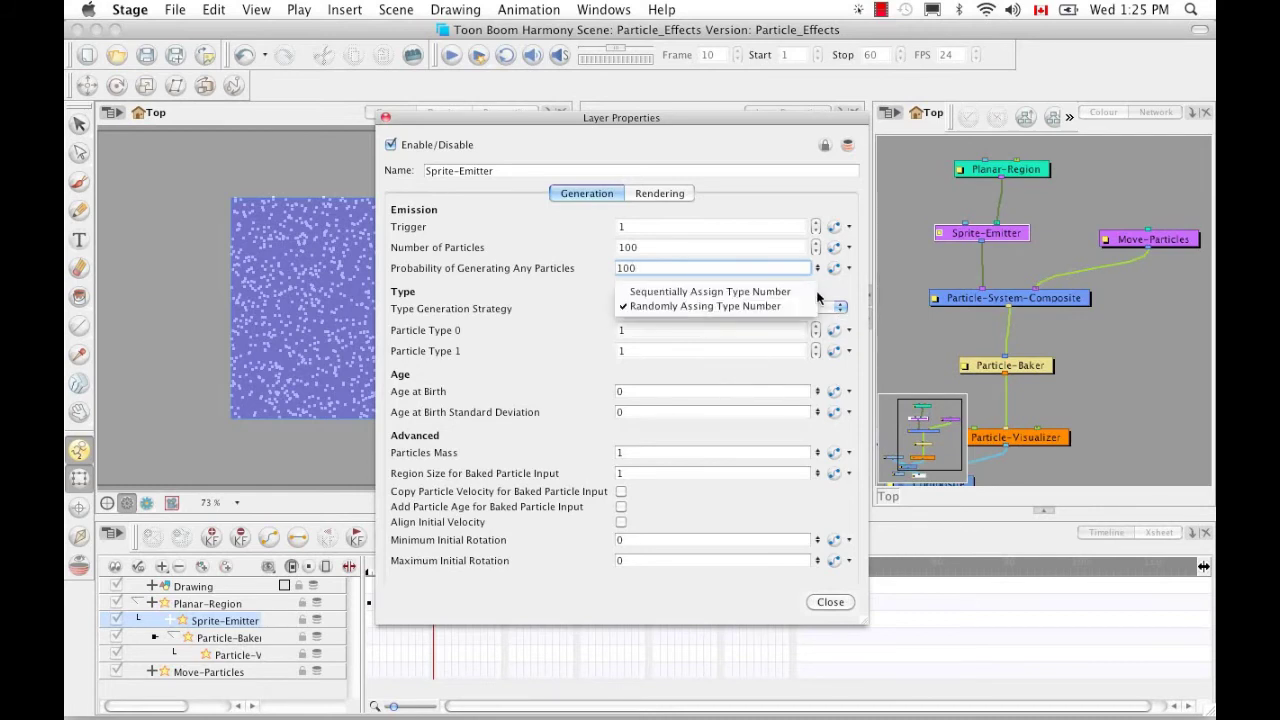
left_click(810, 289)
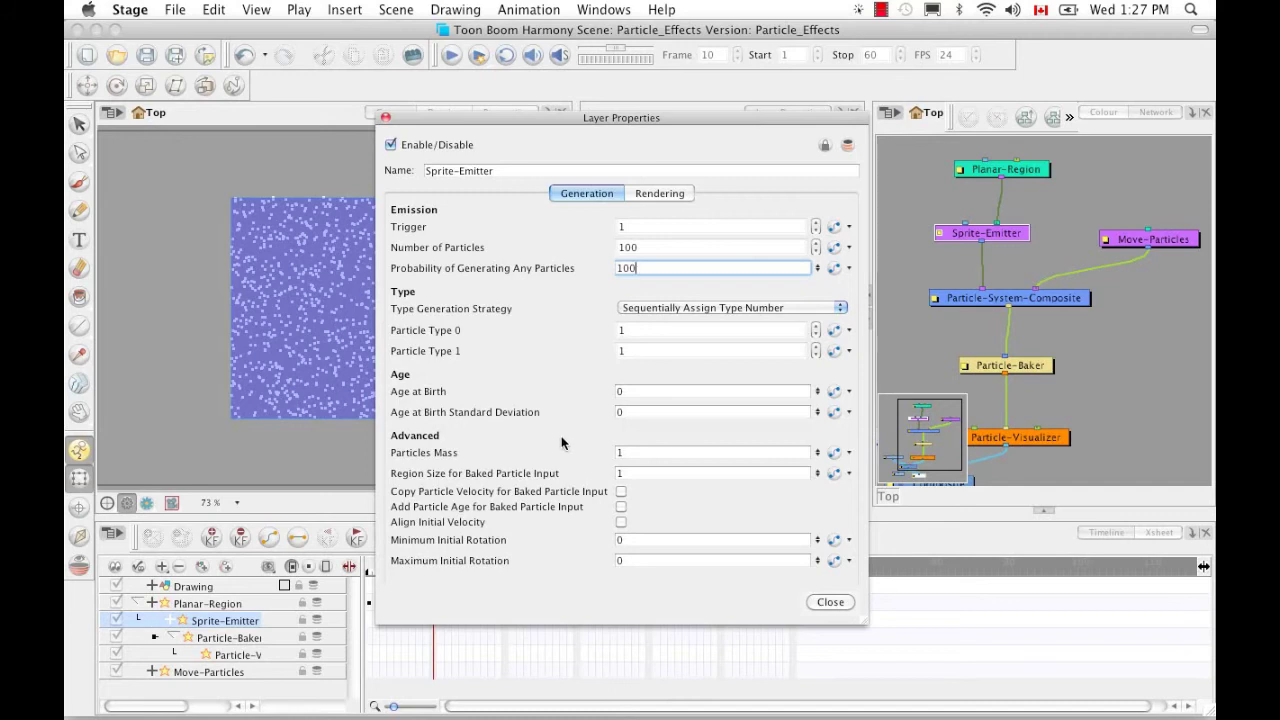
Show the Sprite-Emitter's Rendering parameters and reposition the properties window so all of them fit on screen.
left_click(646, 196)
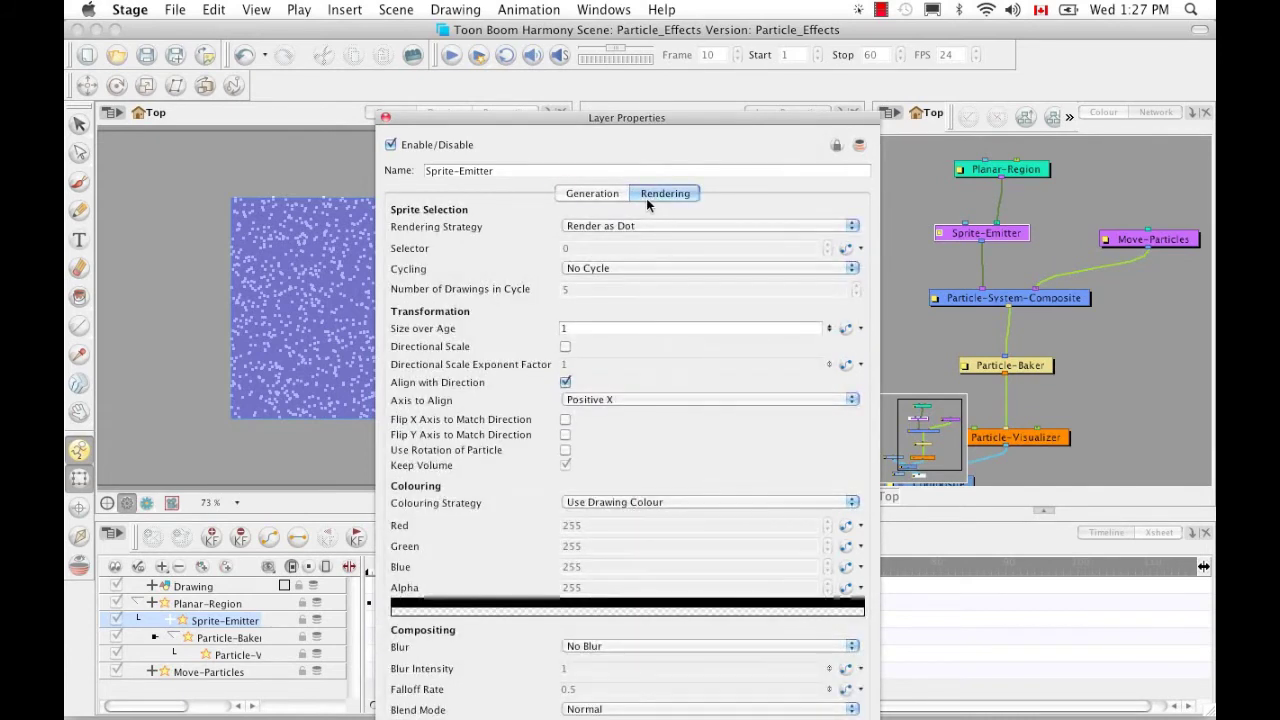
left_click_drag(719, 115, 718, 14)
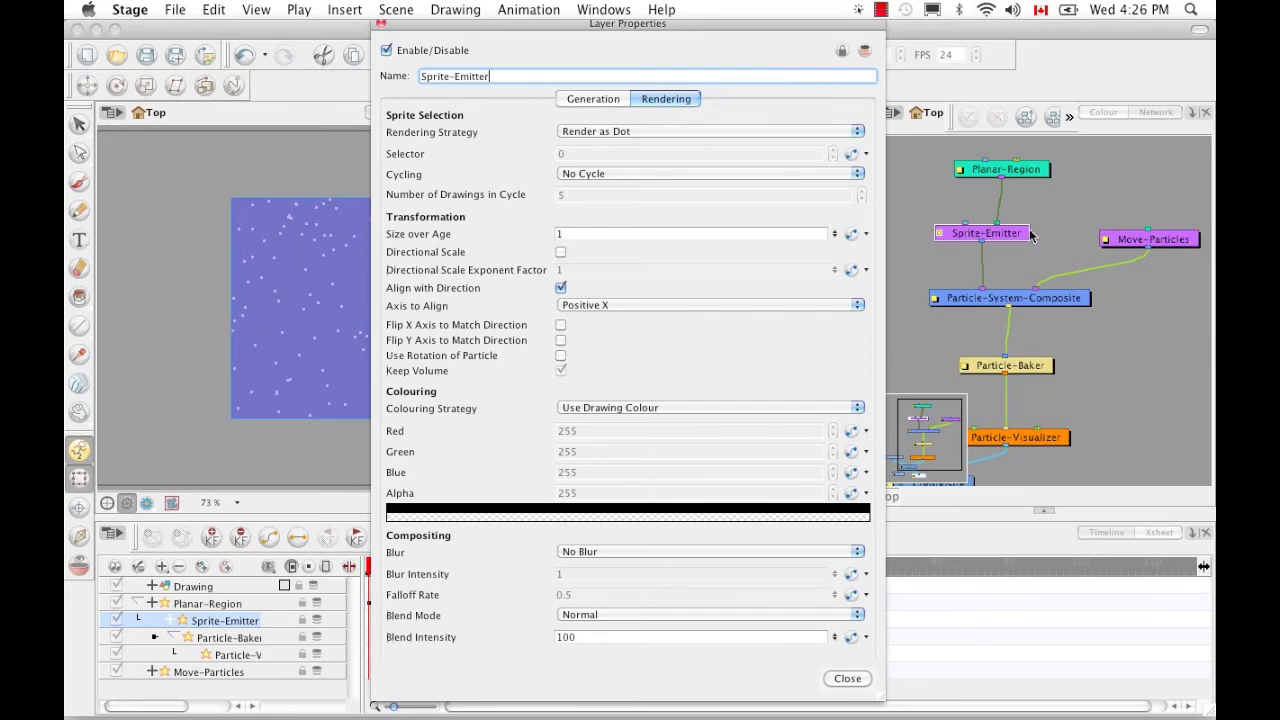
Try the Use Age as Index in Selector and Use Age rendering strategies, and return to Render as Dot.
left_click(857, 135)
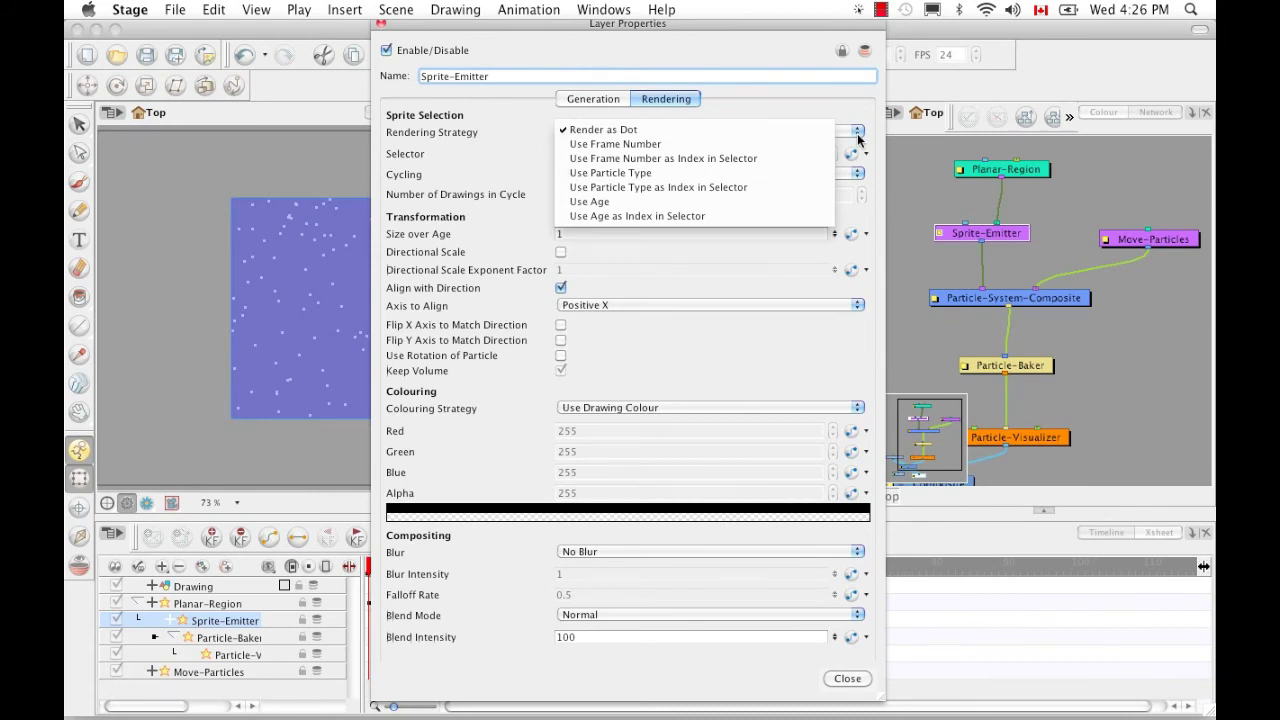
left_click(780, 218)
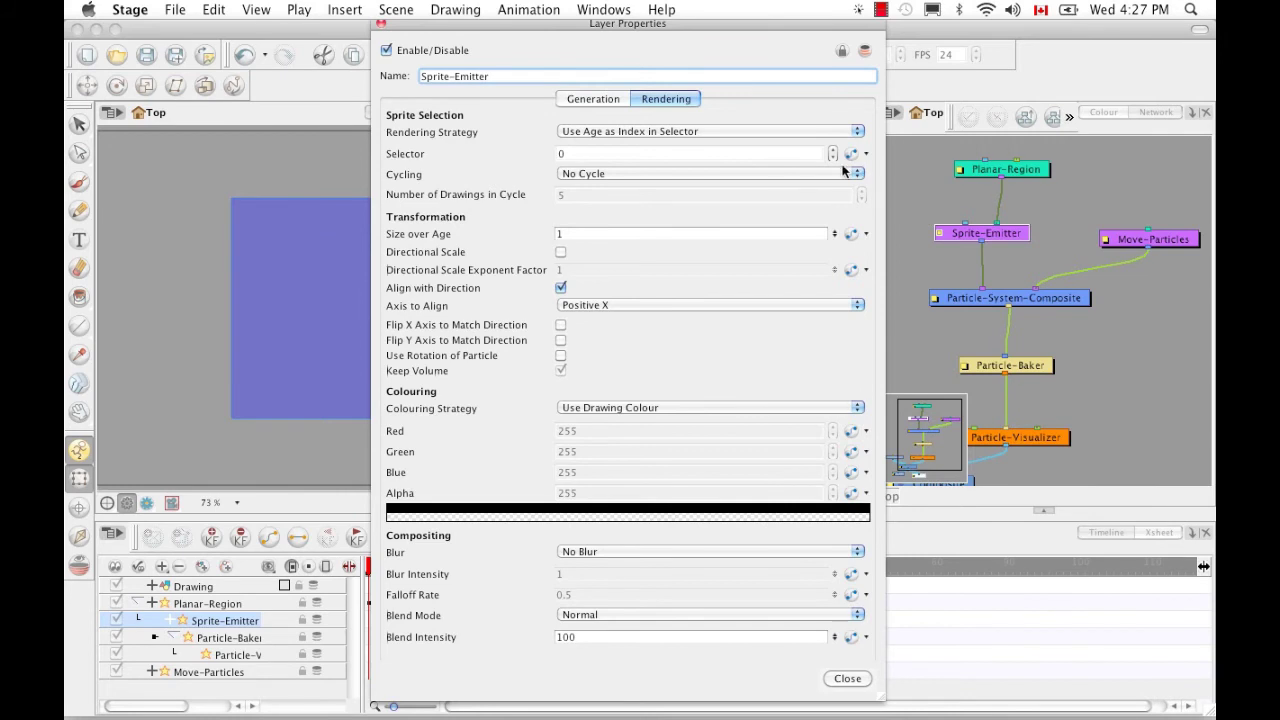
left_click(857, 131)
left_click(640, 115)
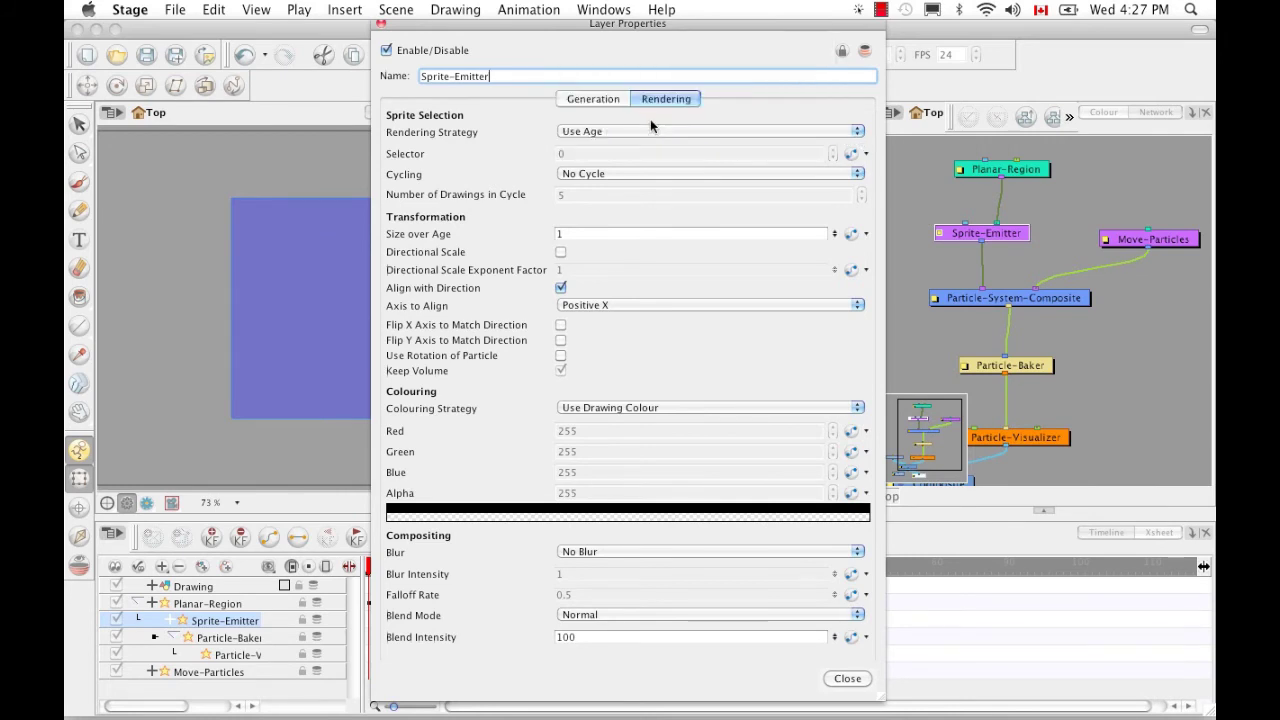
left_click(858, 134)
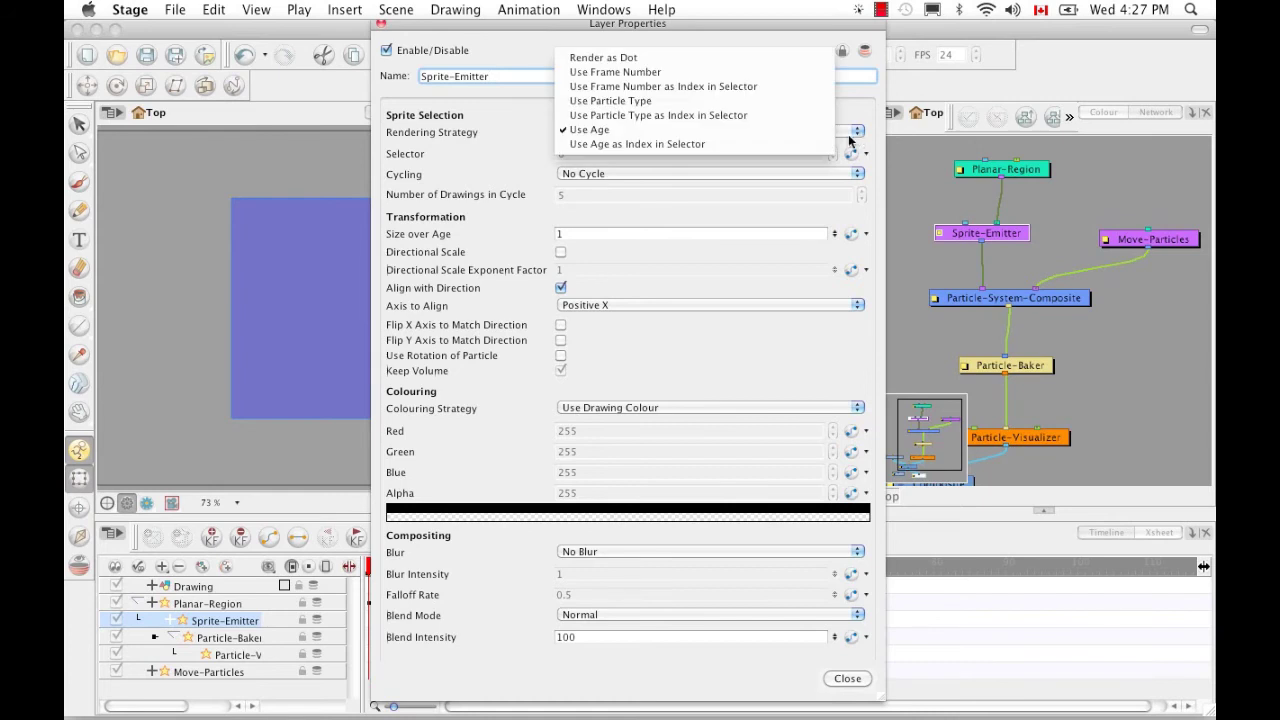
left_click(720, 146)
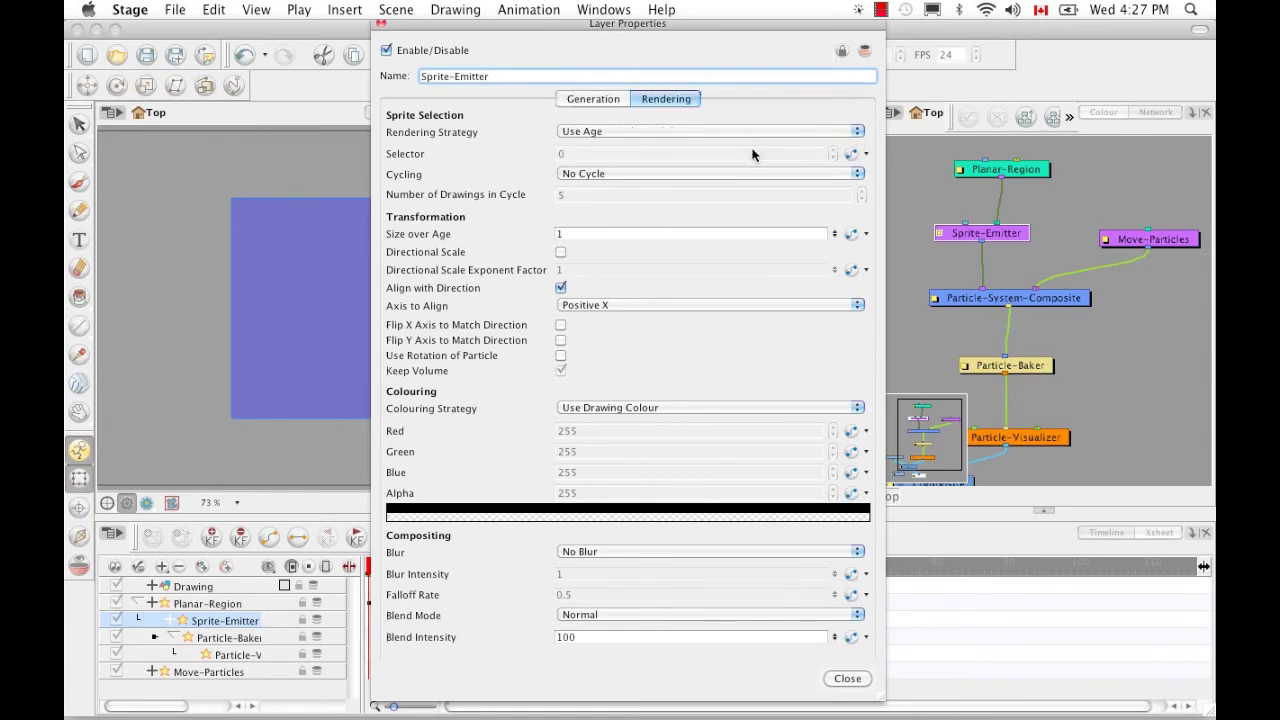
left_click(857, 136)
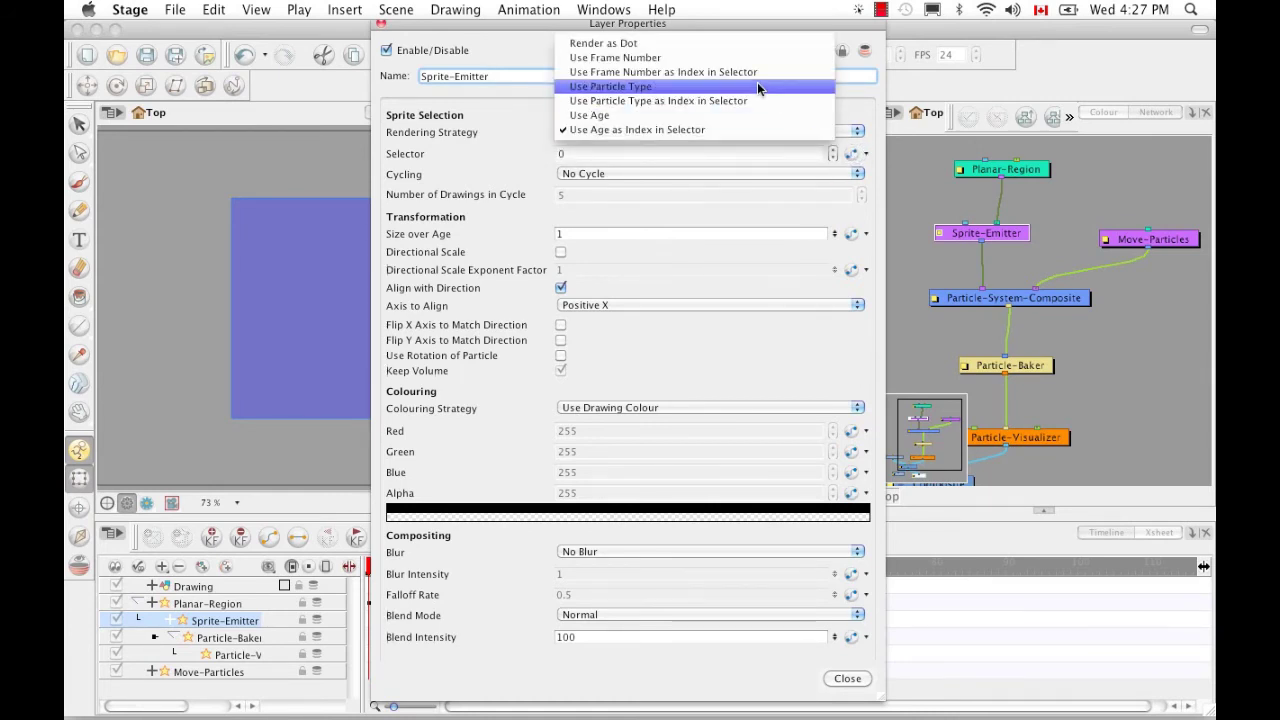
left_click(725, 44)
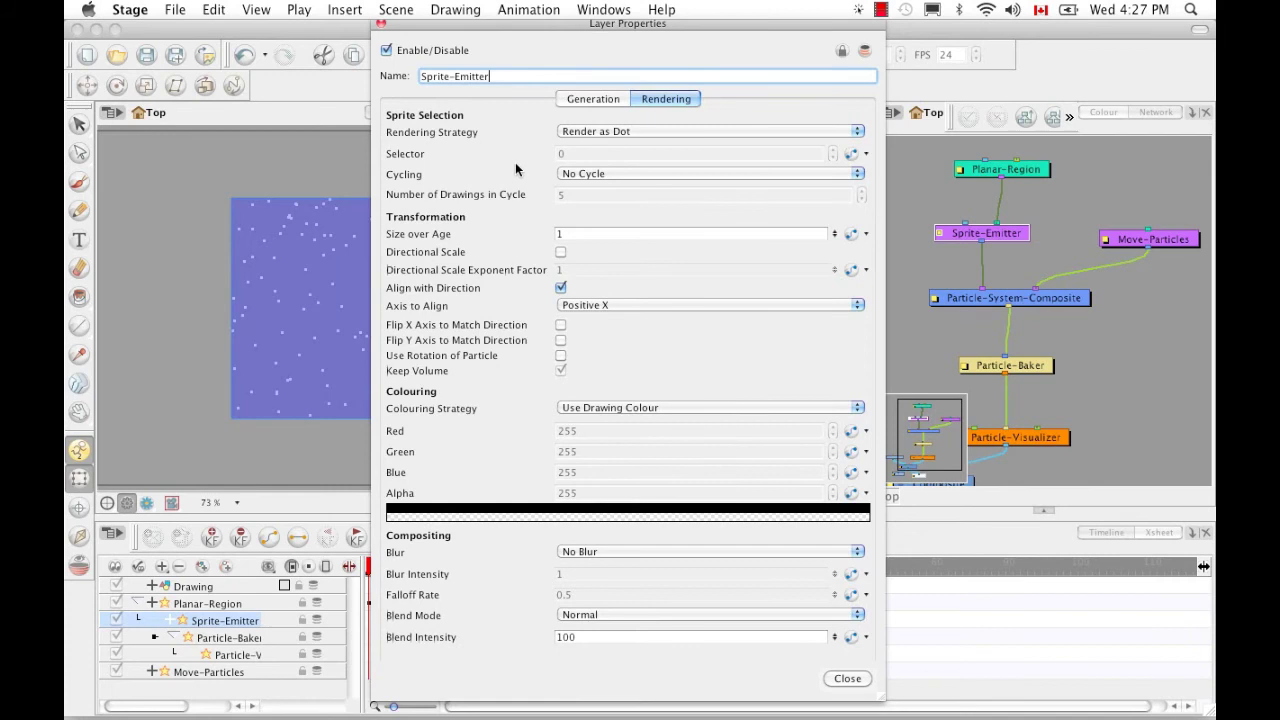
Try the Use Particle Type rendering strategy and settle on Use Frame Number.
left_click(845, 133)
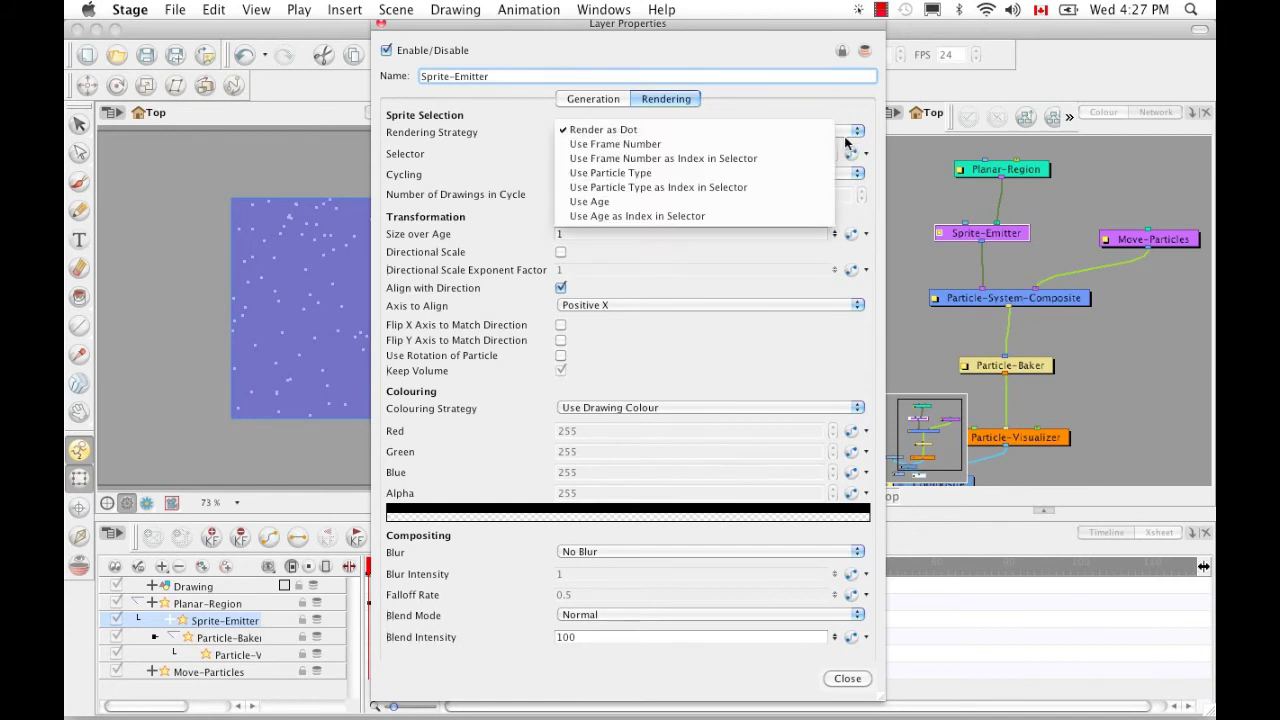
left_click(750, 178)
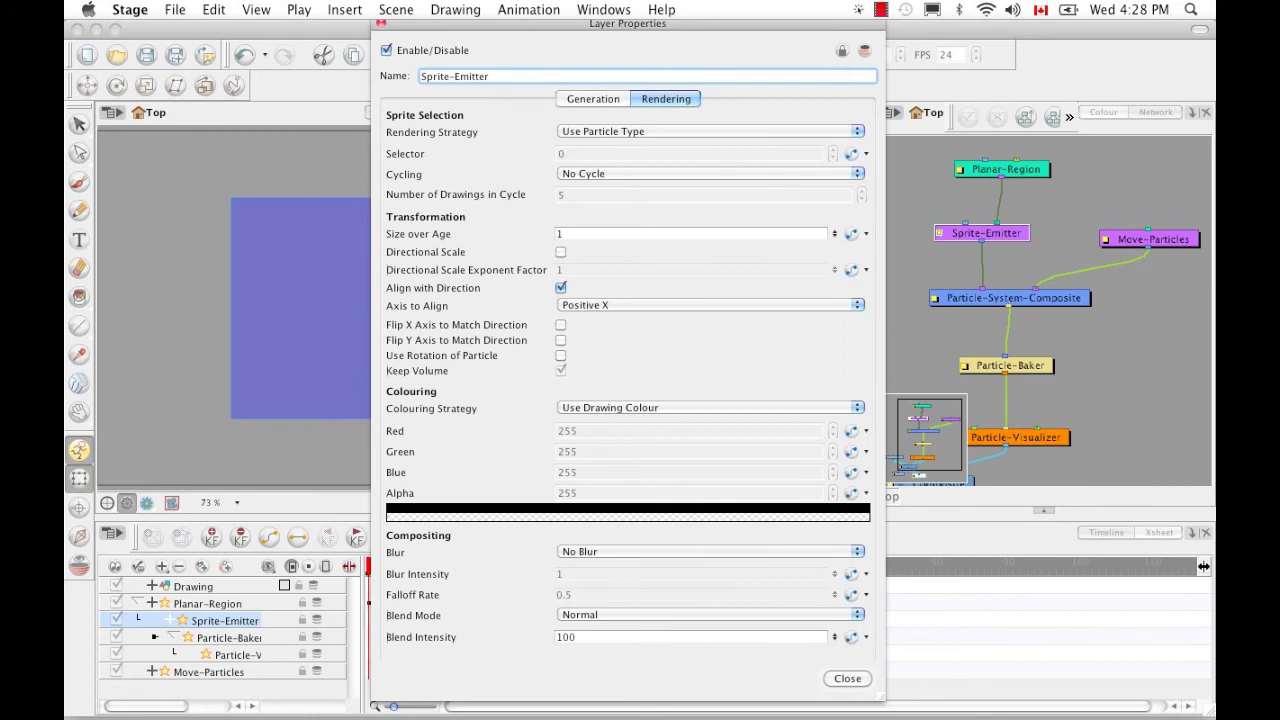
left_click(857, 131)
left_click(723, 101)
Review the Cycling options, switch to Normal Cycle, and set Cycling back to No Cycle.
left_click(857, 174)
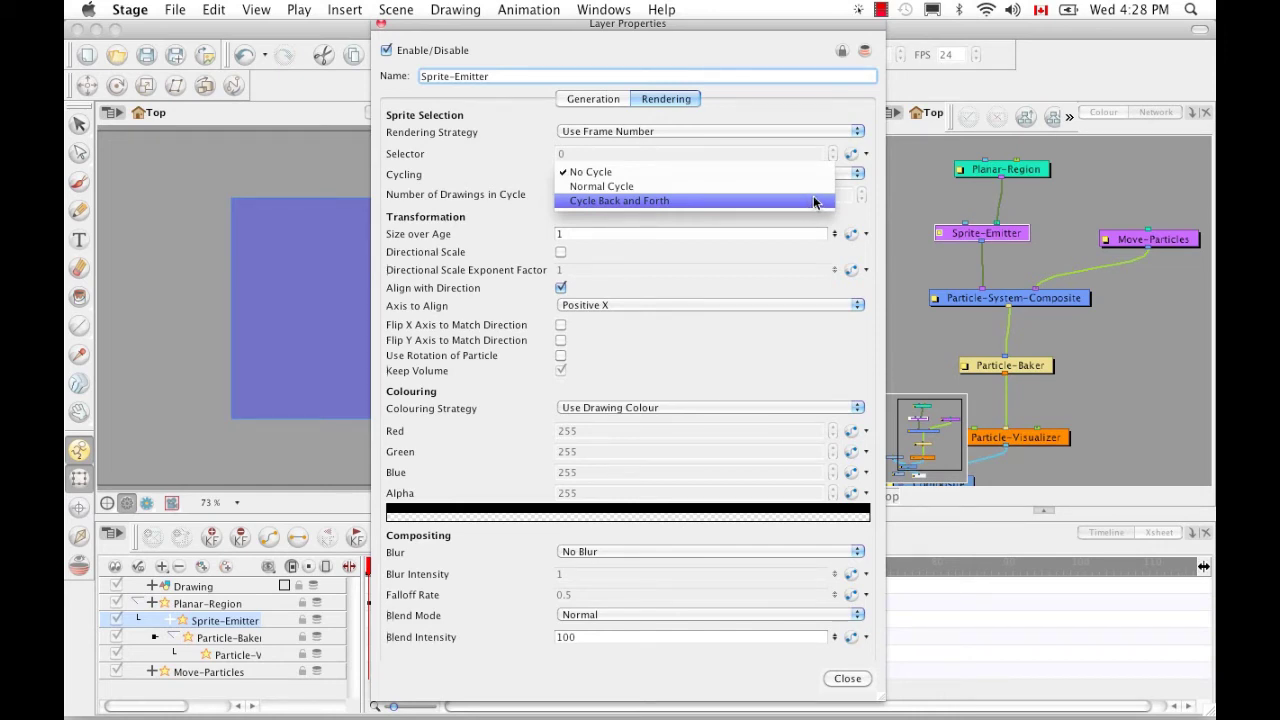
left_click(817, 171)
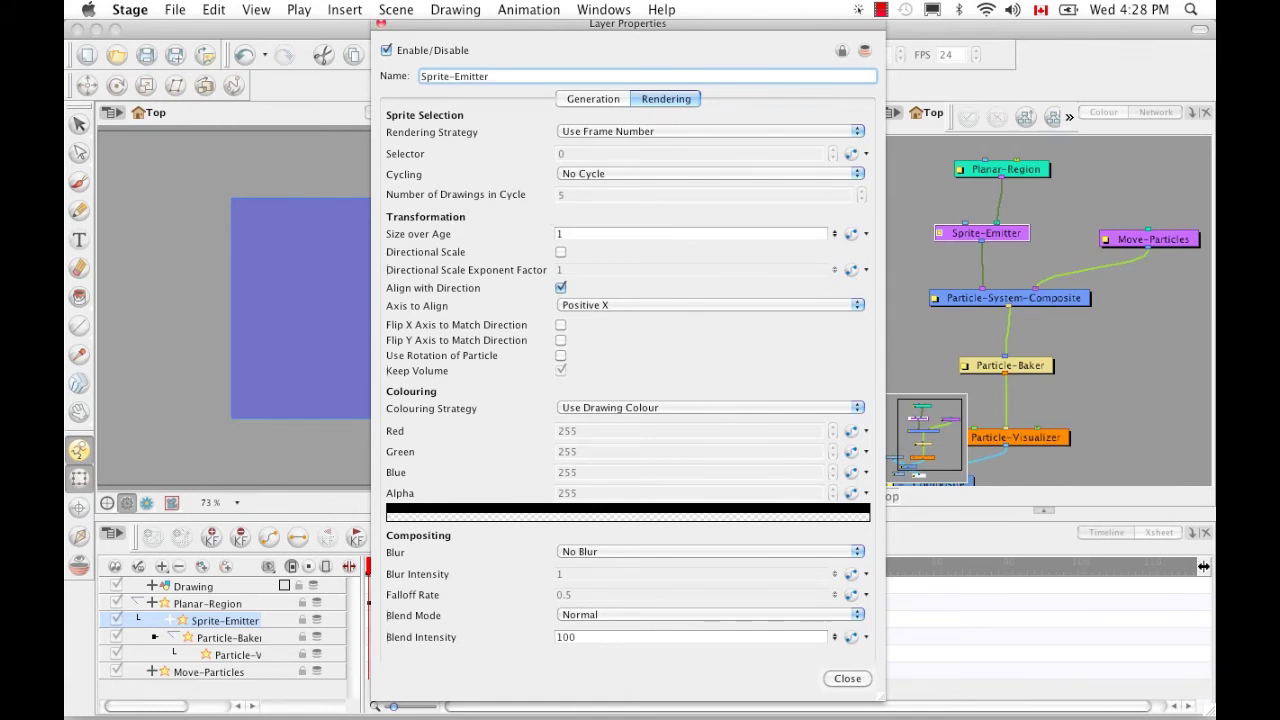
left_click(857, 173)
left_click(785, 188)
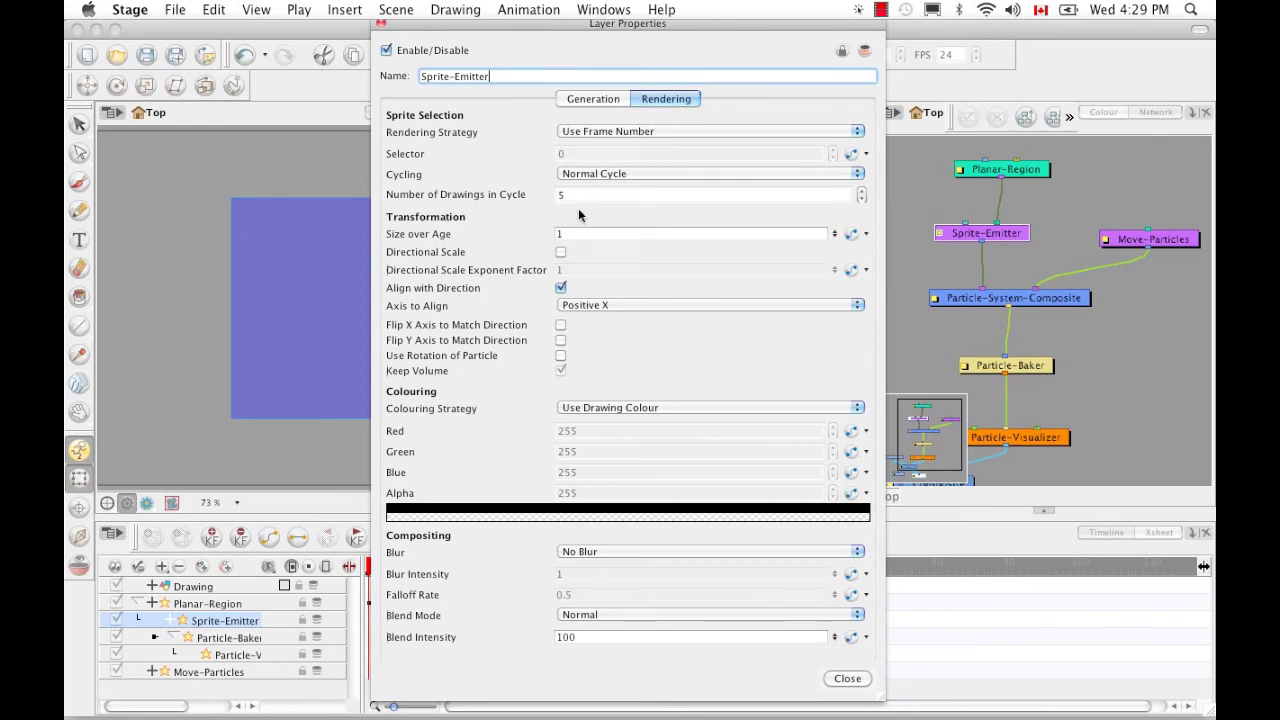
left_click(858, 177)
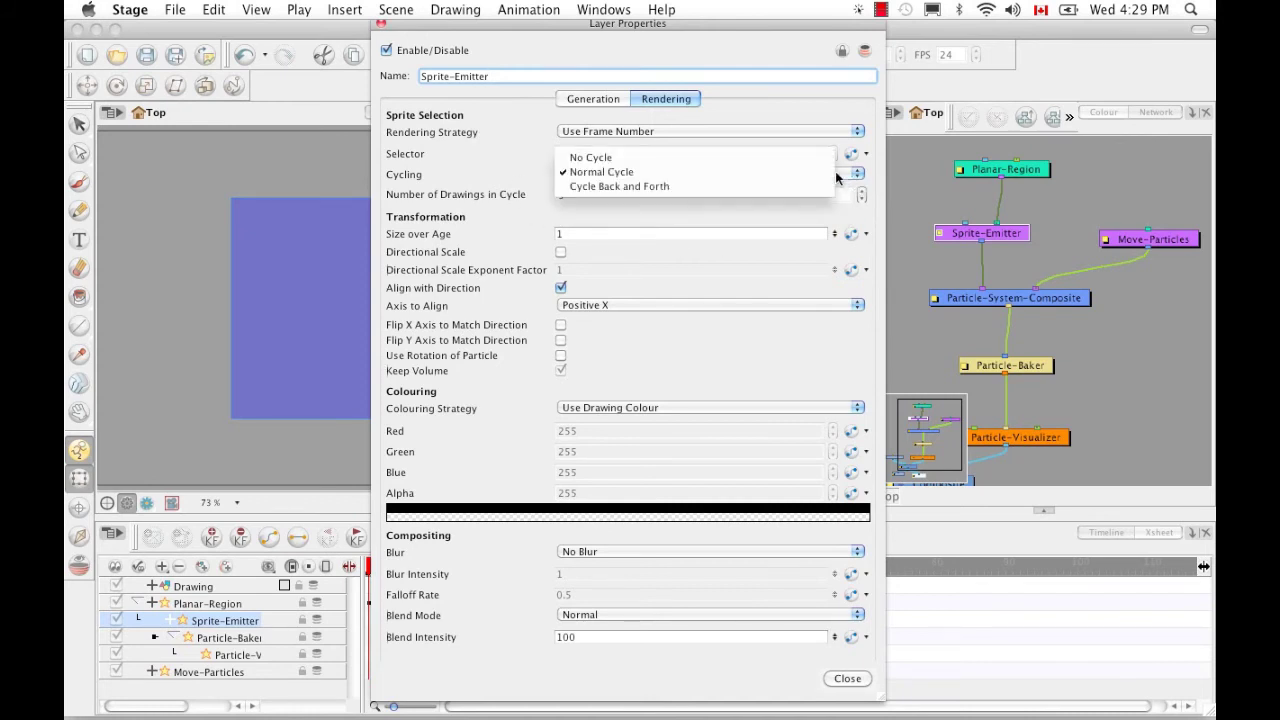
left_click(823, 160)
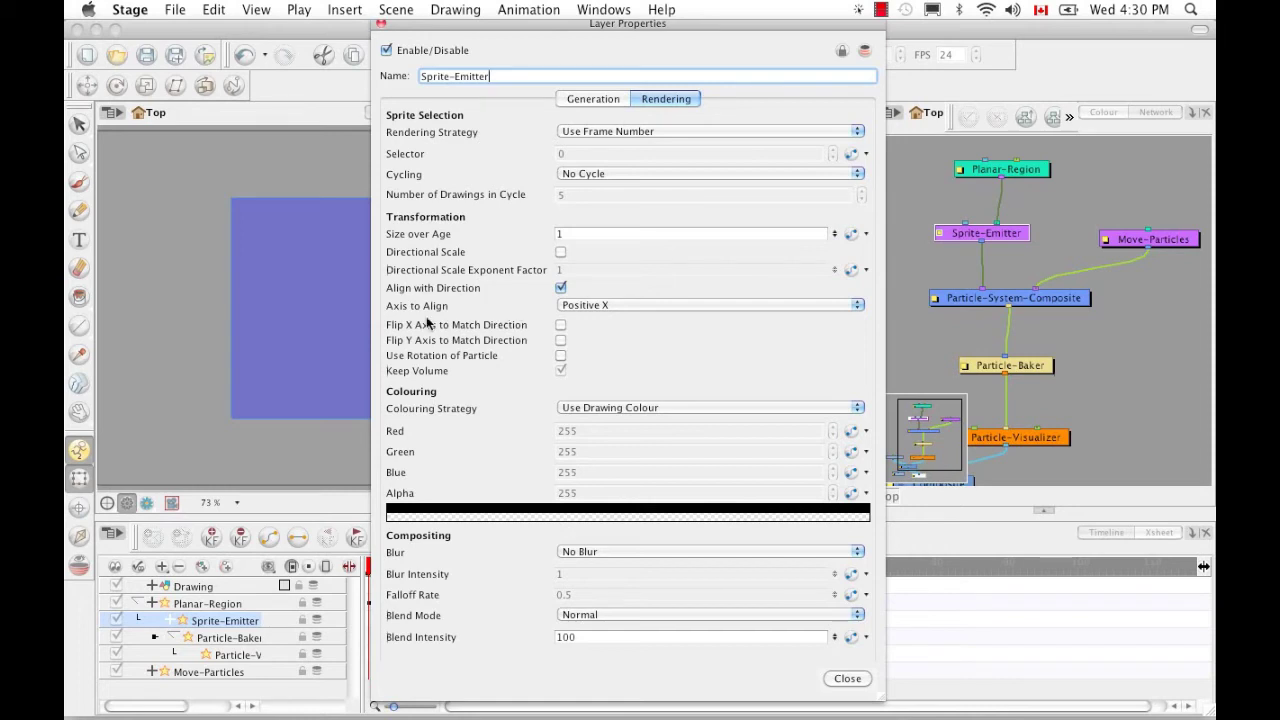
Examine the available Axis to Align and Colouring Strategy options without changing them.
left_click(858, 305)
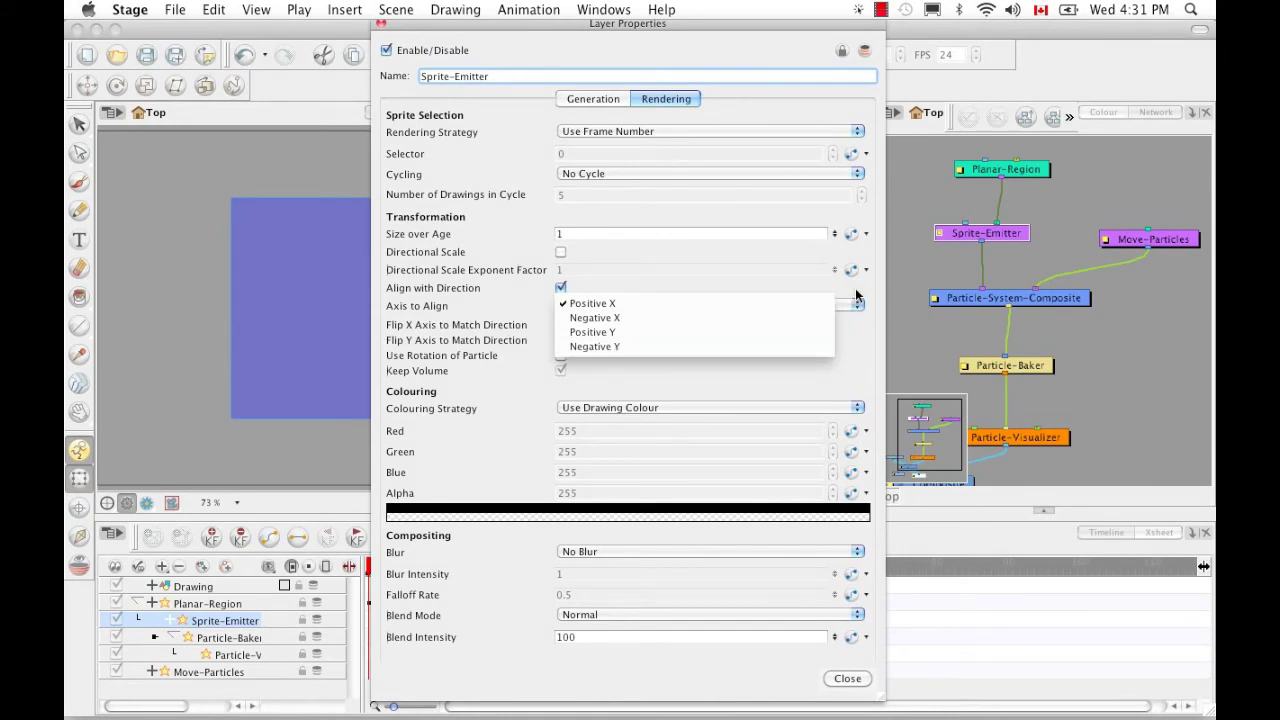
left_click(856, 295)
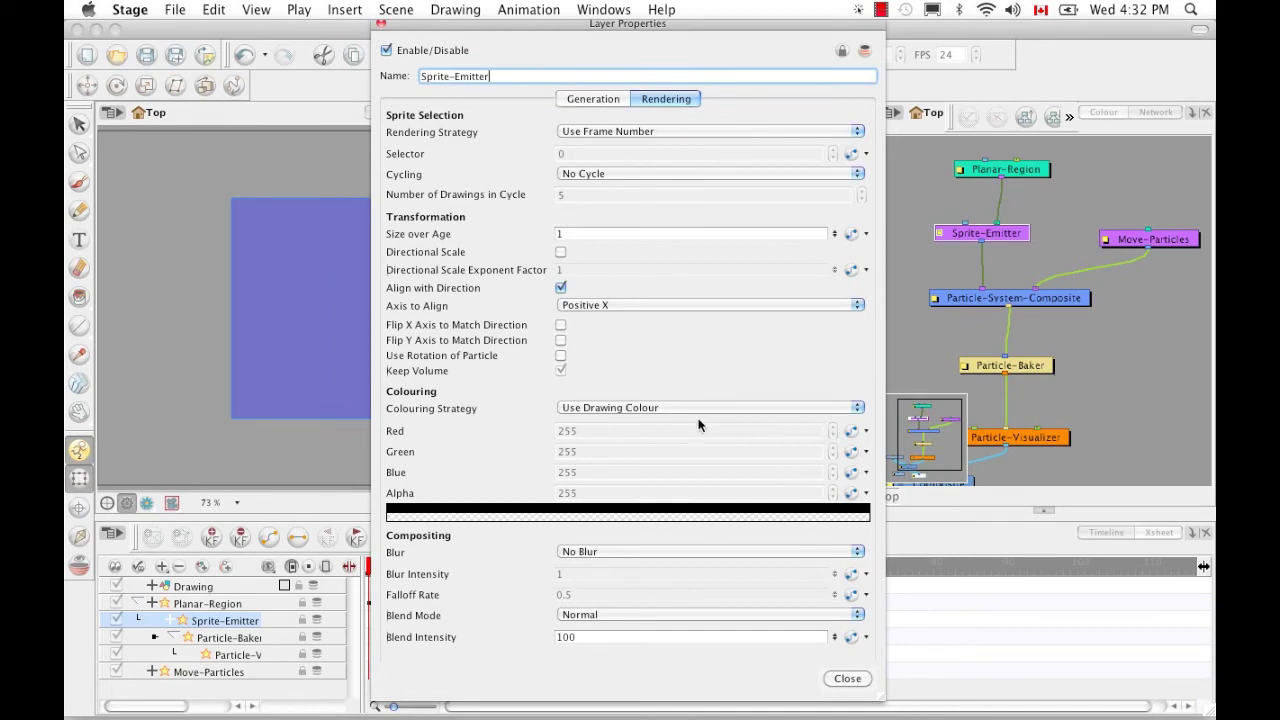
left_click(858, 408)
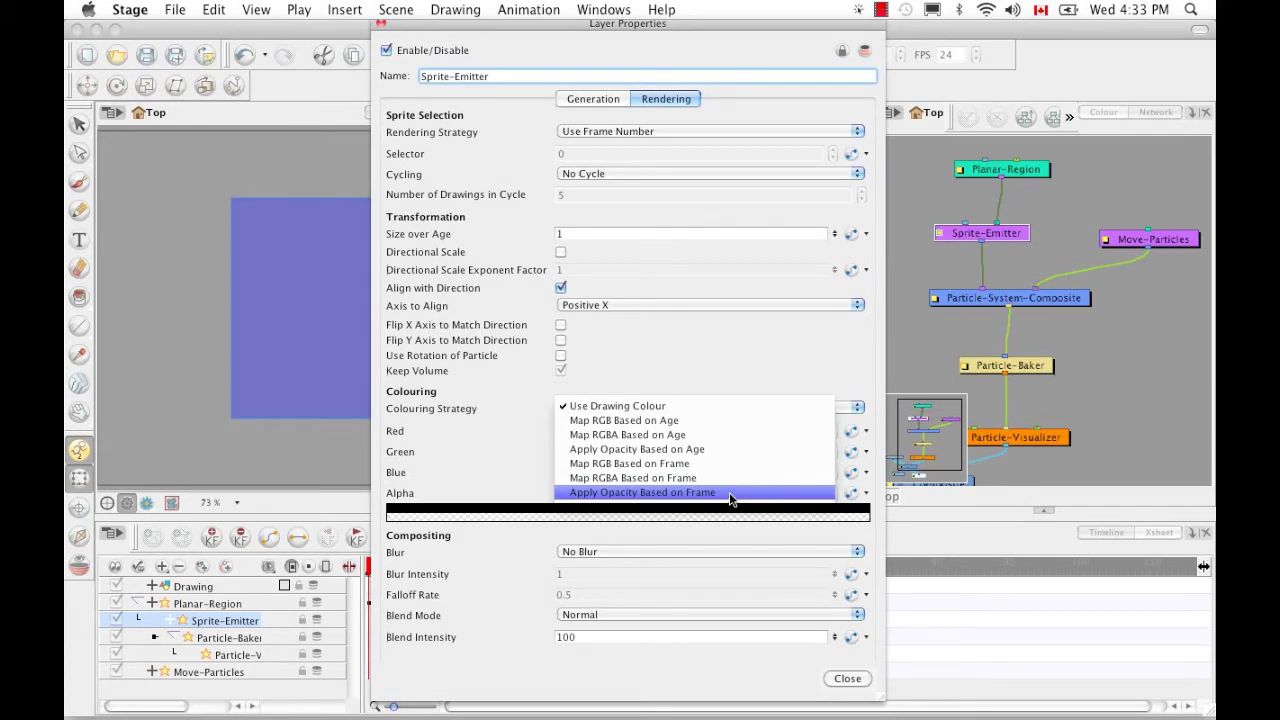
left_click(847, 388)
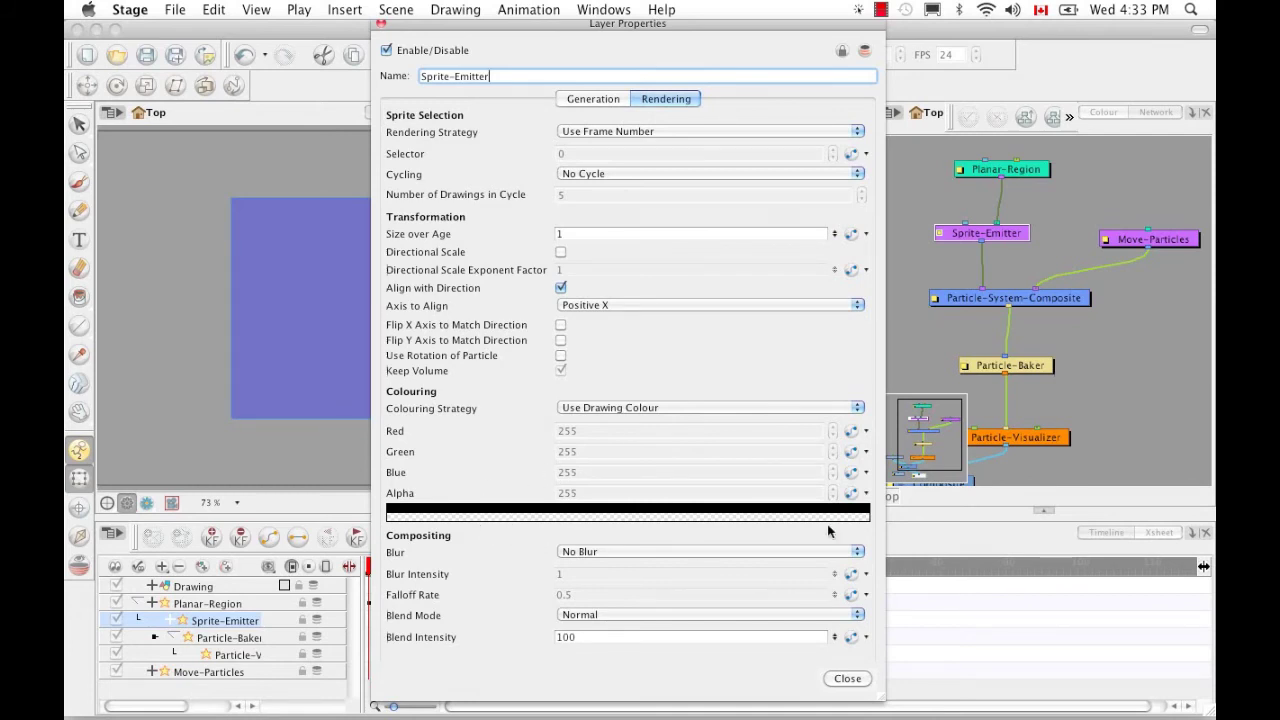
Switch the Colouring Strategy to Map RGB Based on Age and back to Use Drawing Colour.
left_click(857, 408)
left_click(707, 424)
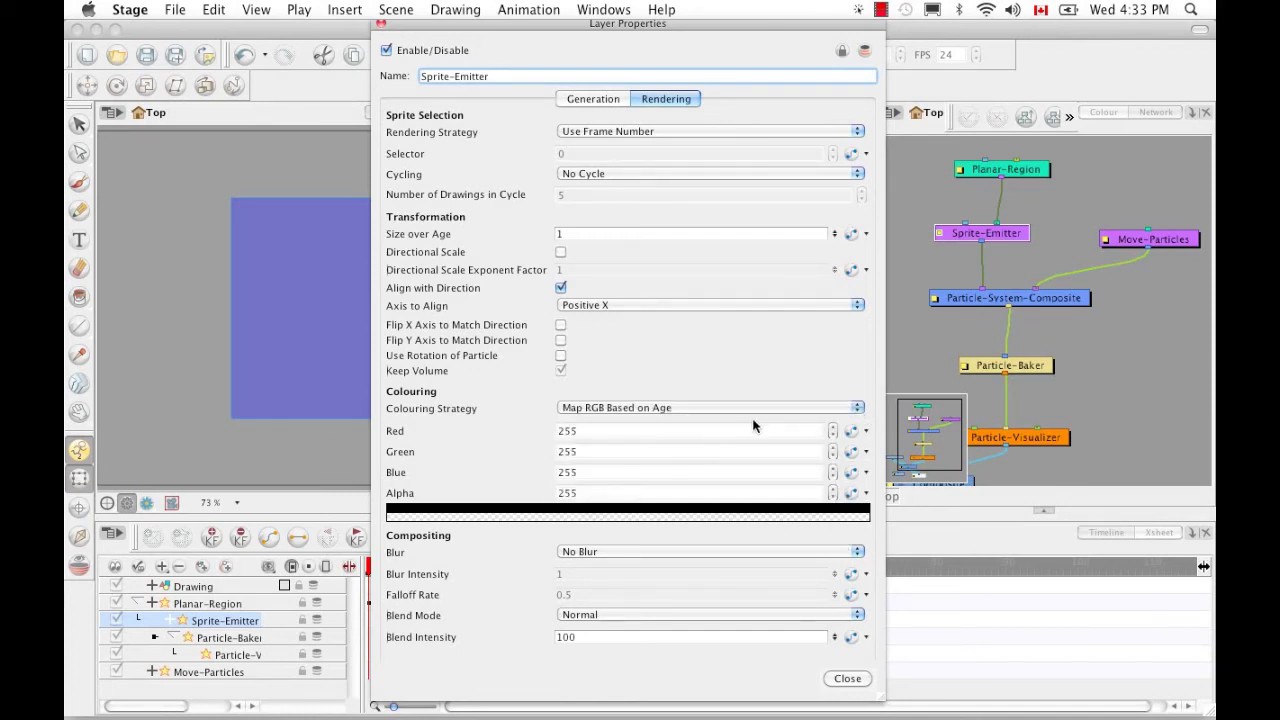
left_click(857, 408)
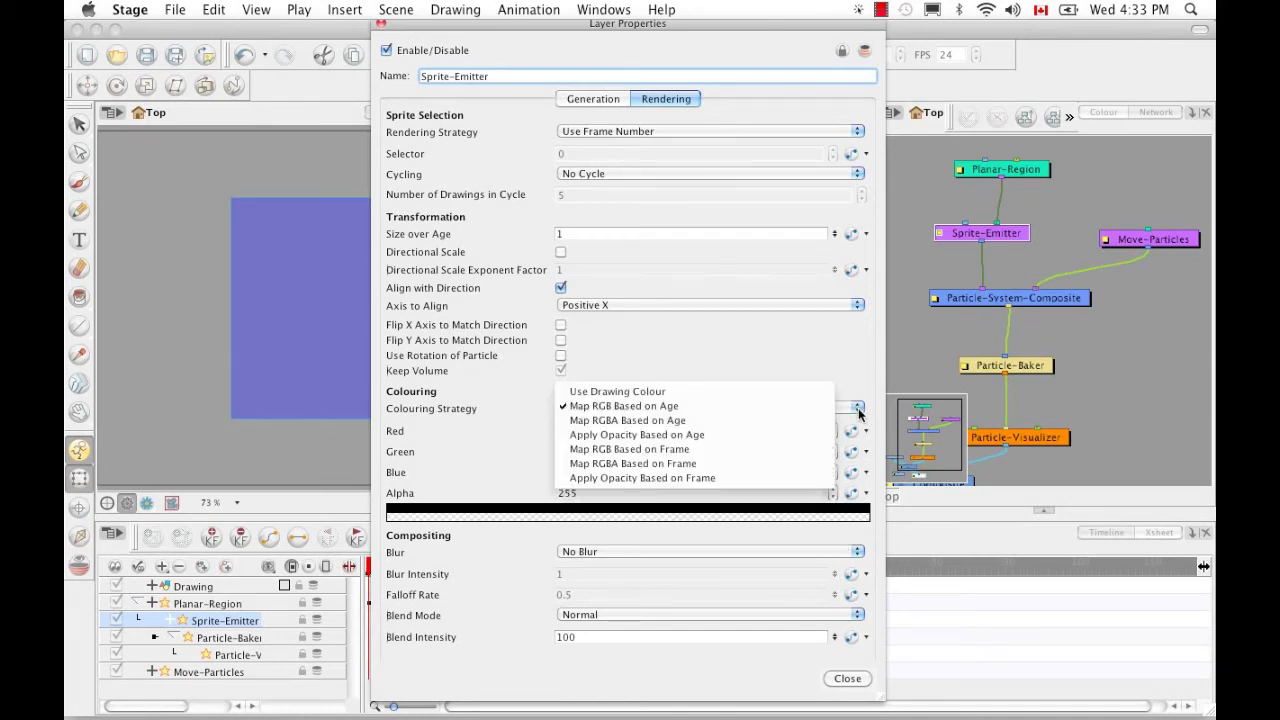
left_click(772, 394)
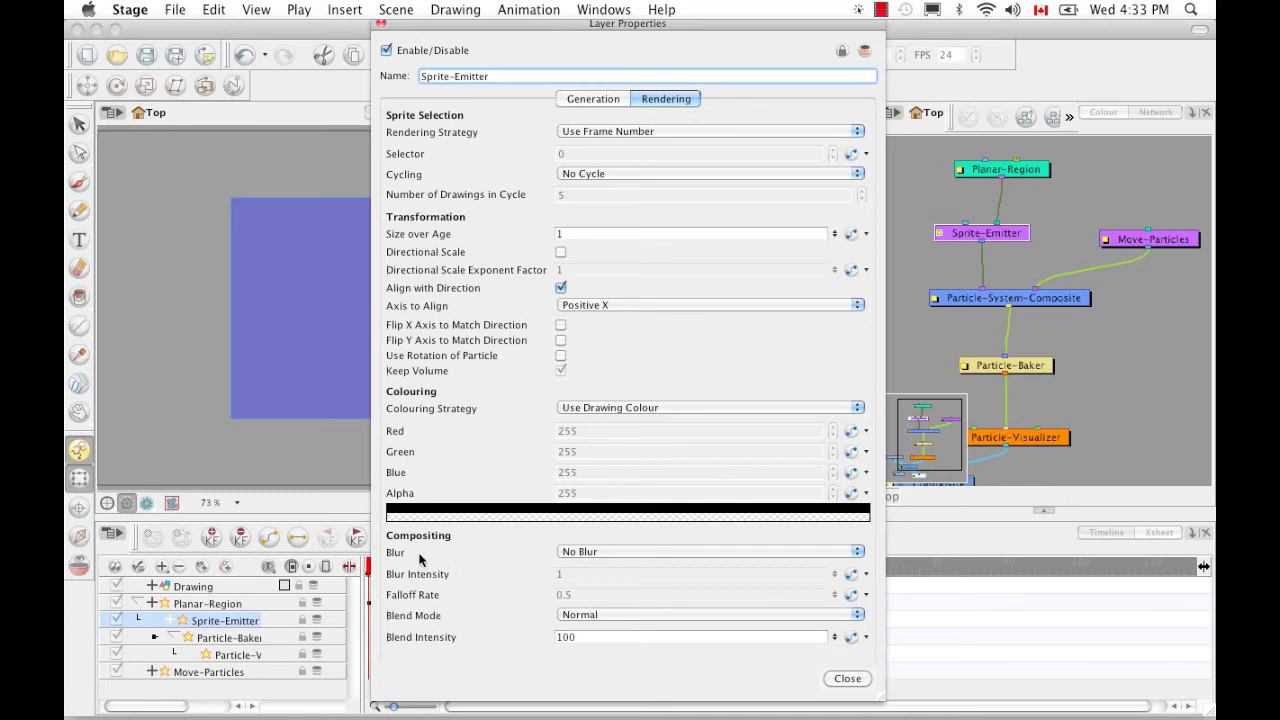
Examine the compositing choices offered for Blur and Blend Mode, leaving both as they are.
left_click(857, 553)
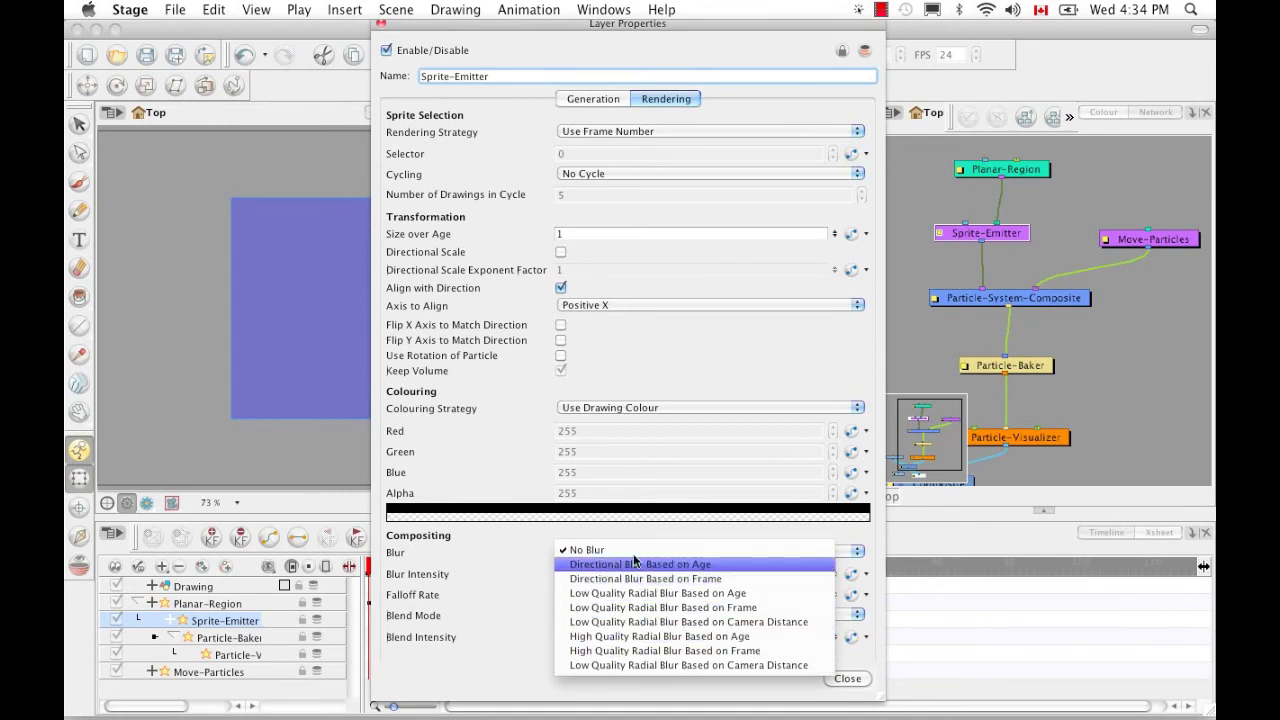
left_click(513, 548)
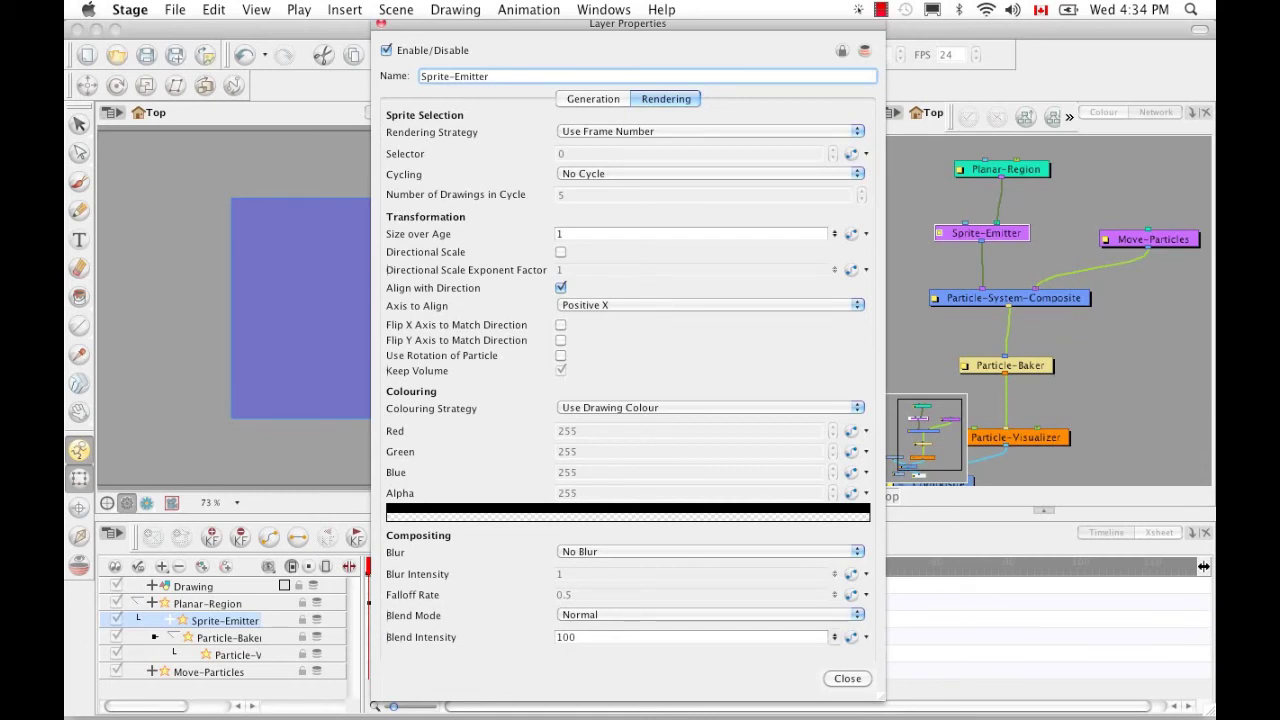
left_click(859, 615)
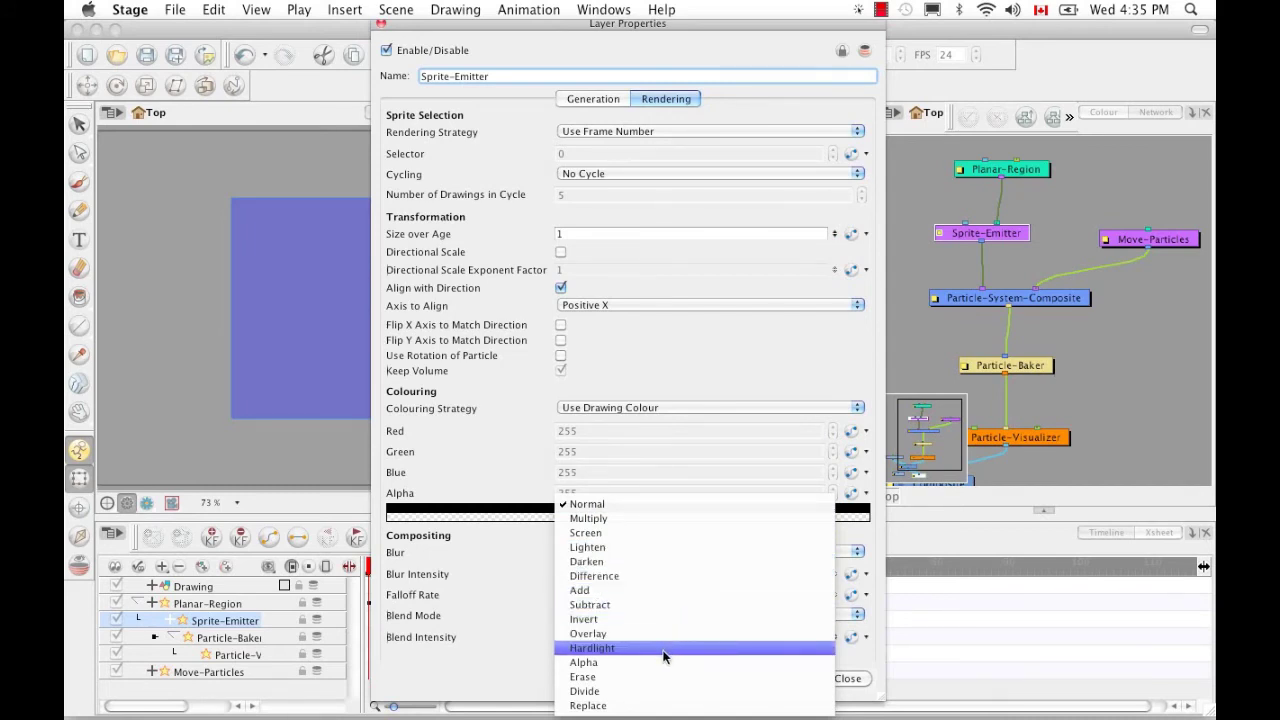
left_click(870, 537)
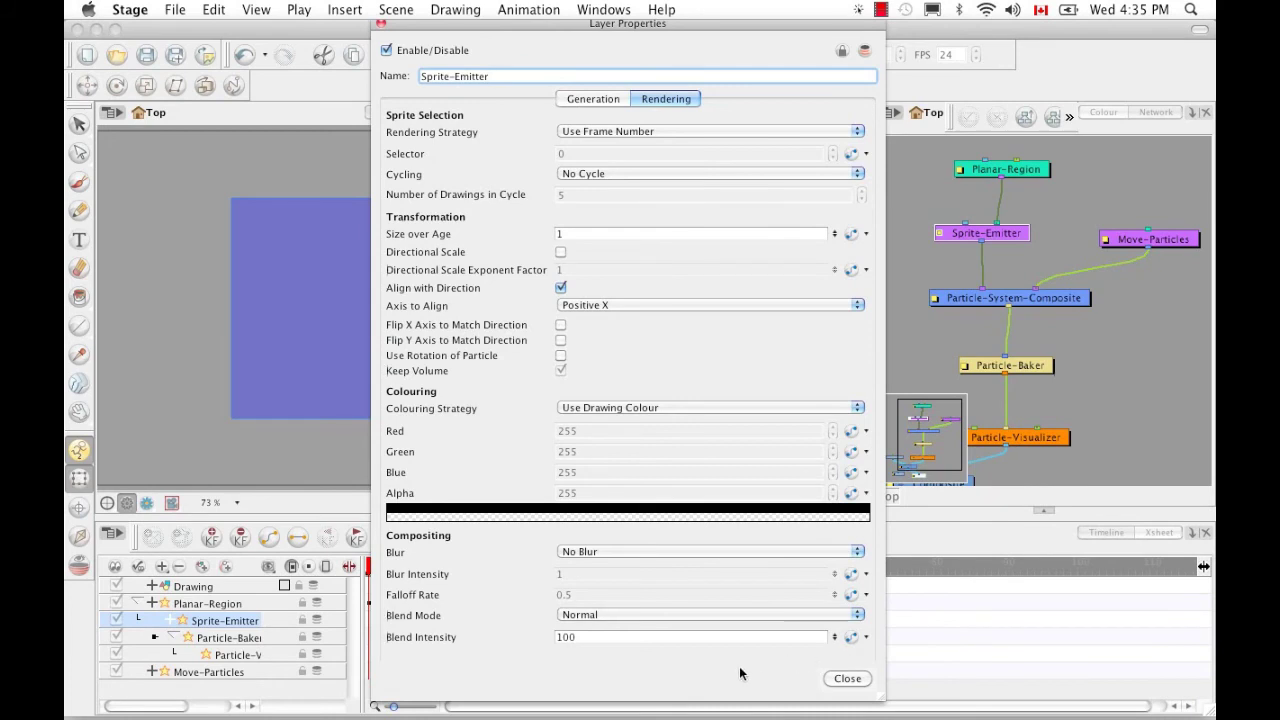
Close the full Layer Properties window and set the Sprite-Emitter's Rendering Strategy to Render as Dot.
left_click(848, 679)
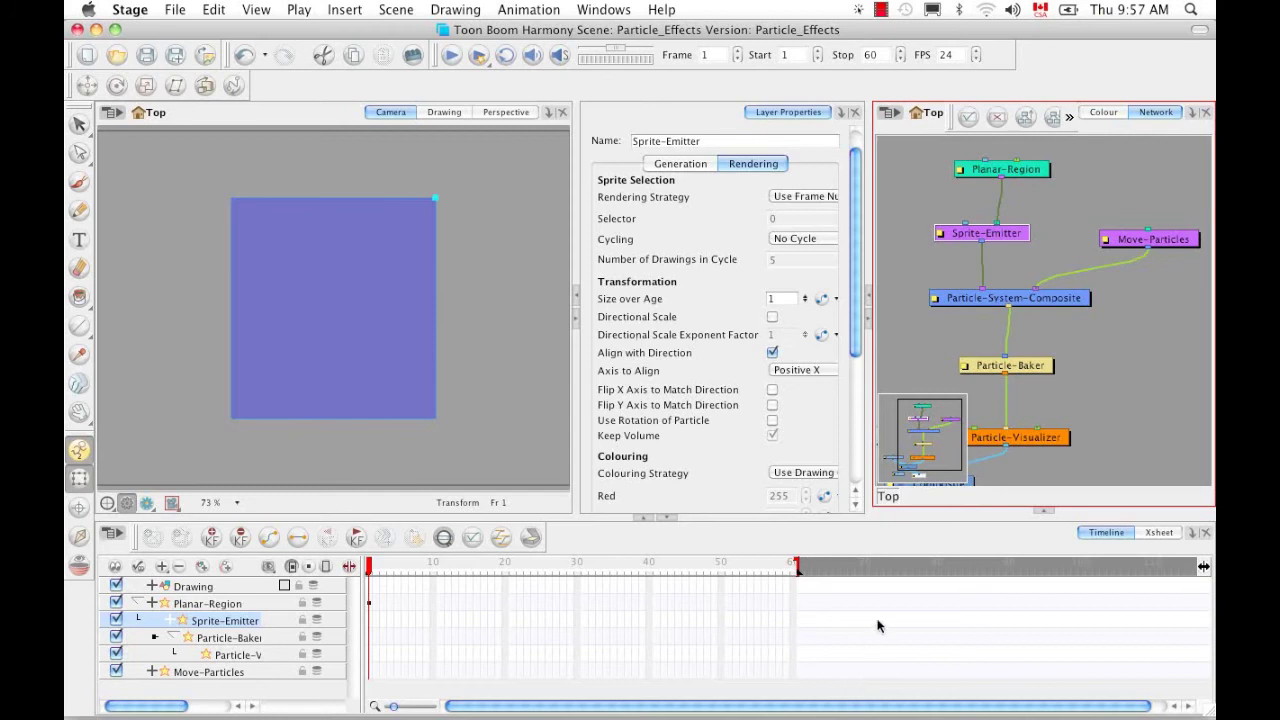
left_click(810, 198)
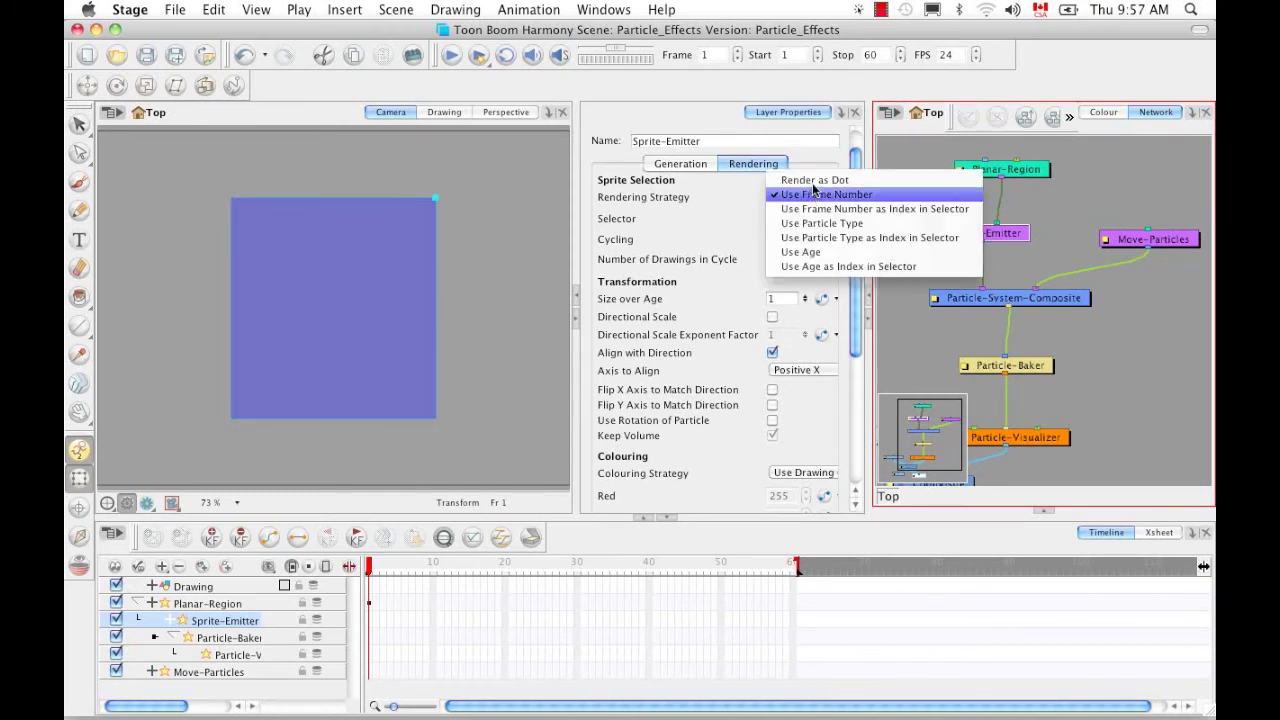
left_click(815, 181)
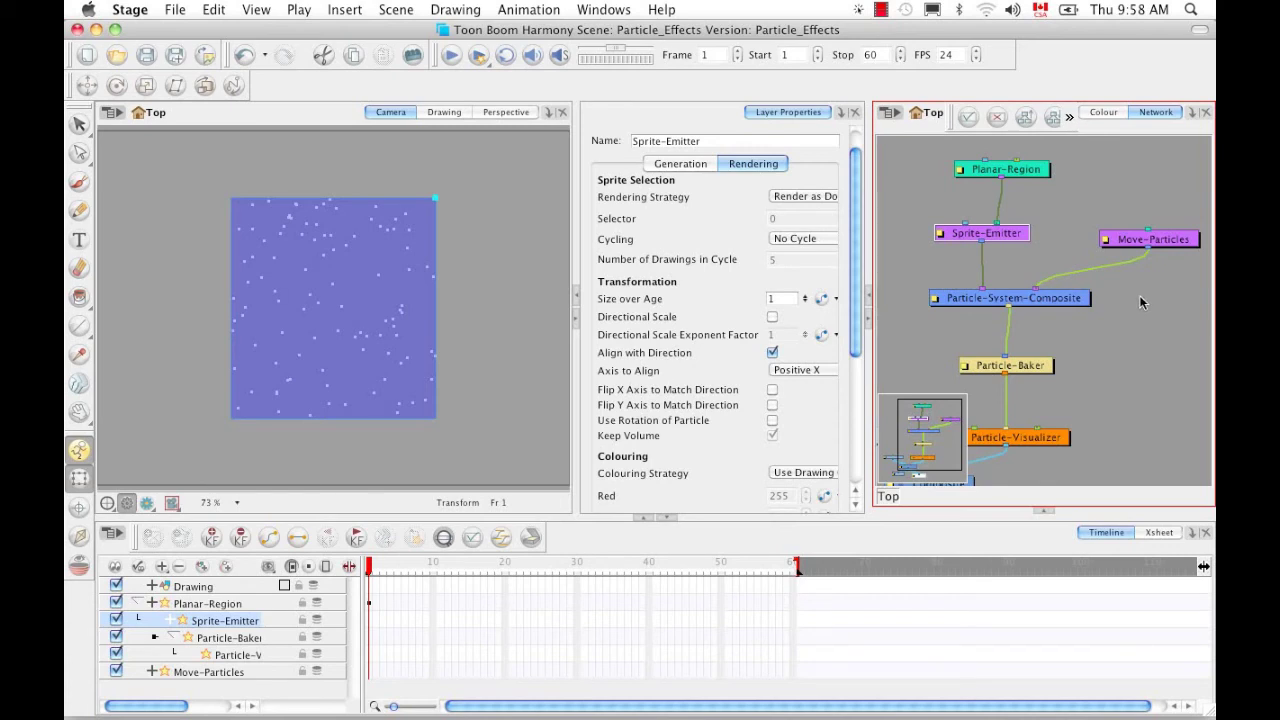
On the Move-Particles module, disable Move Position and Move Angle, and enable Age Particles.
left_click(1170, 242)
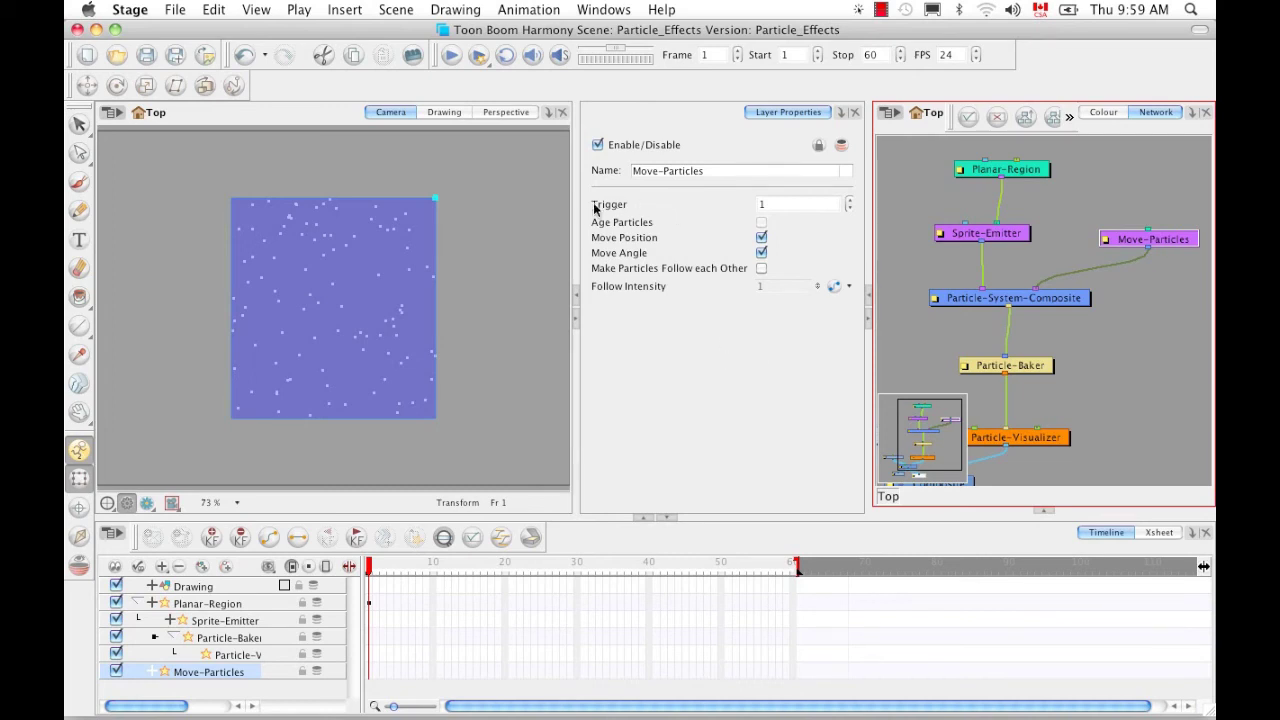
left_click(761, 237)
left_click(761, 253)
left_click(761, 222)
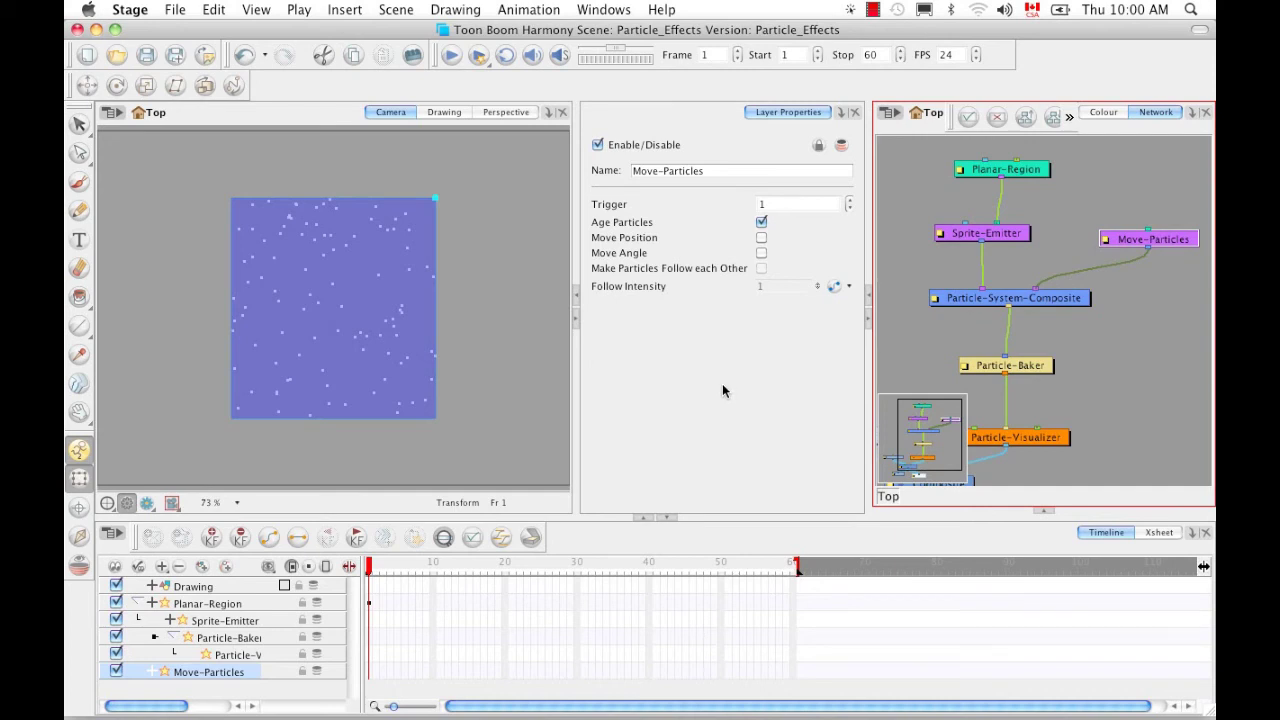
Disable Age Particles, re-enable Move Position and Move Angle, and toggle Make Particles Follow each Other on and back off.
left_click(761, 222)
left_click(762, 238)
left_click(762, 253)
left_click(761, 268)
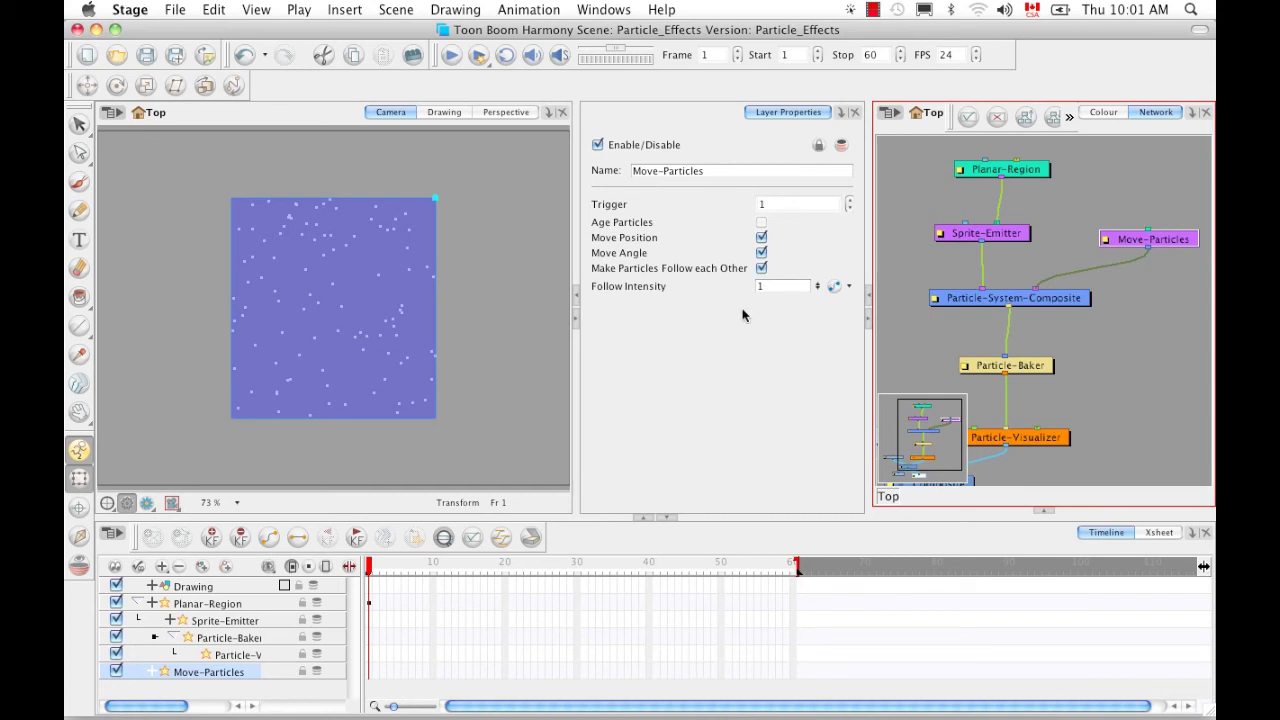
left_click(762, 269)
Inspect the Particle-System-Composite and Particle-Baker properties, including the Baker's Simulation Quality options, without changing them.
left_click(1046, 305)
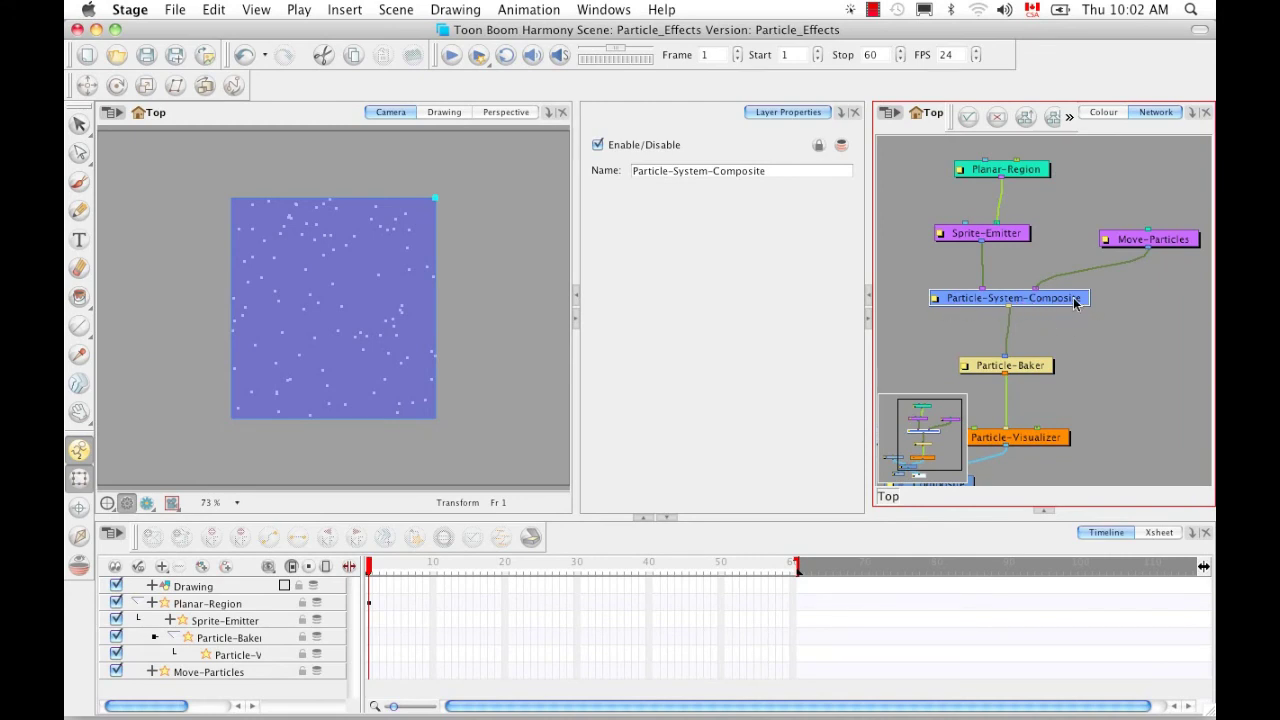
left_click(1026, 369)
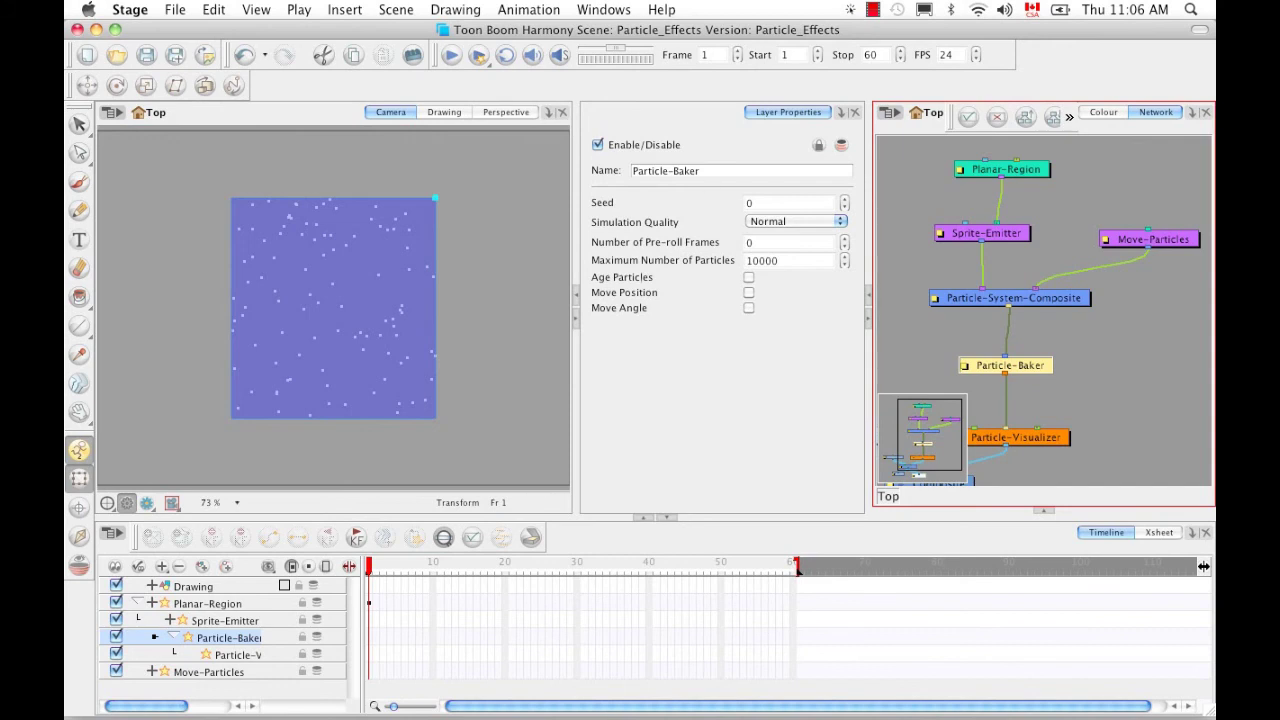
left_click(841, 221)
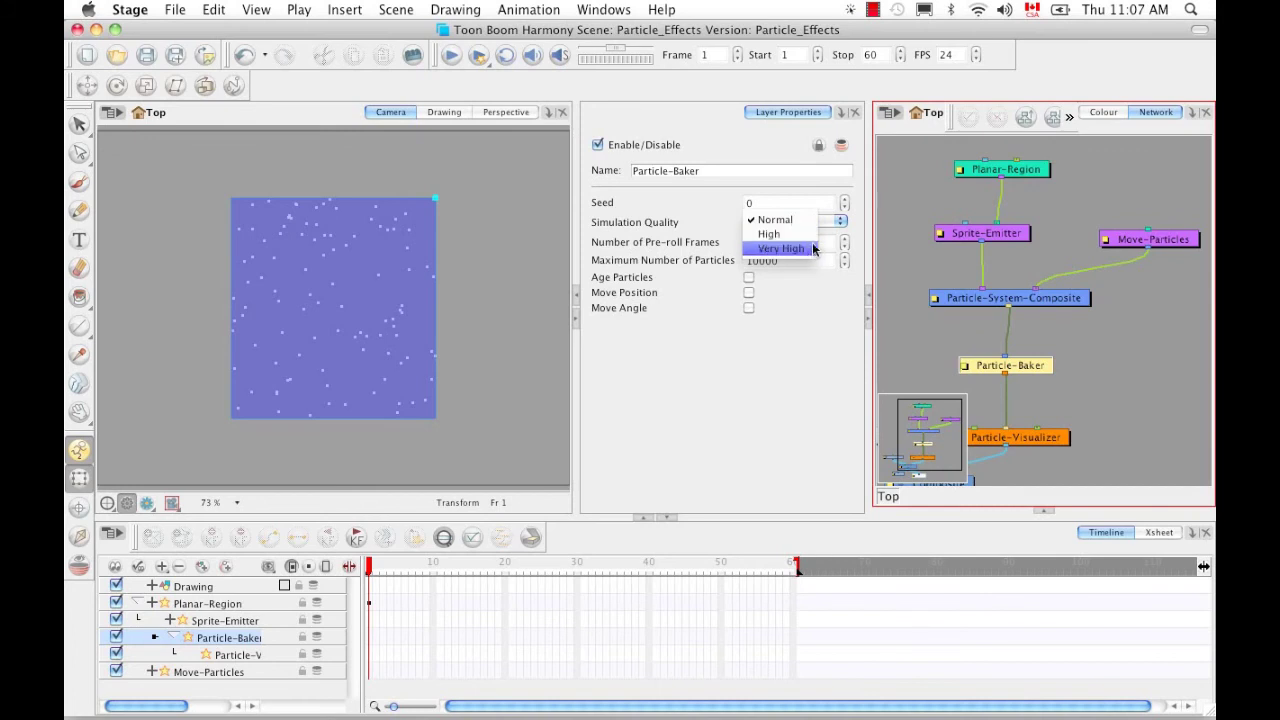
left_click(856, 226)
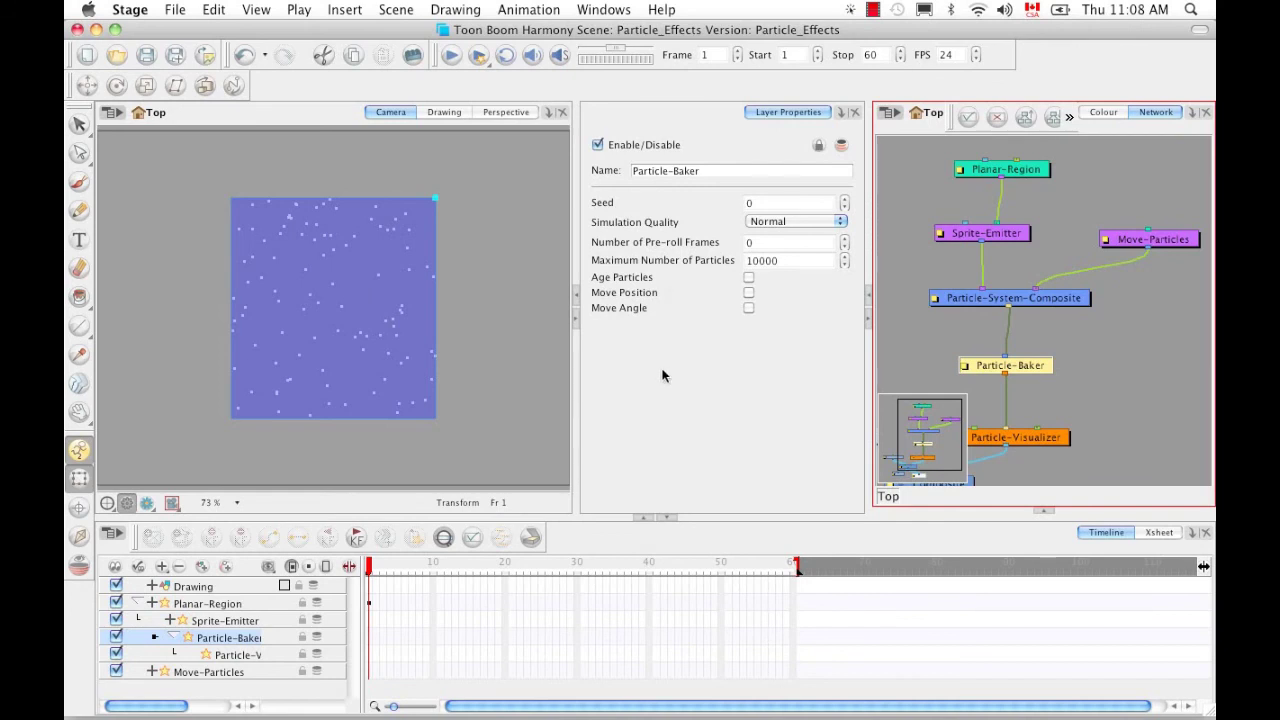
Scrub through the existing frames and extend the scene length to 103 frames.
left_click(372, 570)
left_click_drag(372, 570, 680, 580)
mouse_move(776, 580)
left_mouse_down()
mouse_move(877, 586)
mouse_move(818, 567)
mouse_move(668, 572)
mouse_move(1105, 576)
left_mouse_up()
Scrub the extended timeline to frame 101 to preview the particle build-up, and return the playhead to frame 1.
left_click_drag(774, 567, 1066, 579)
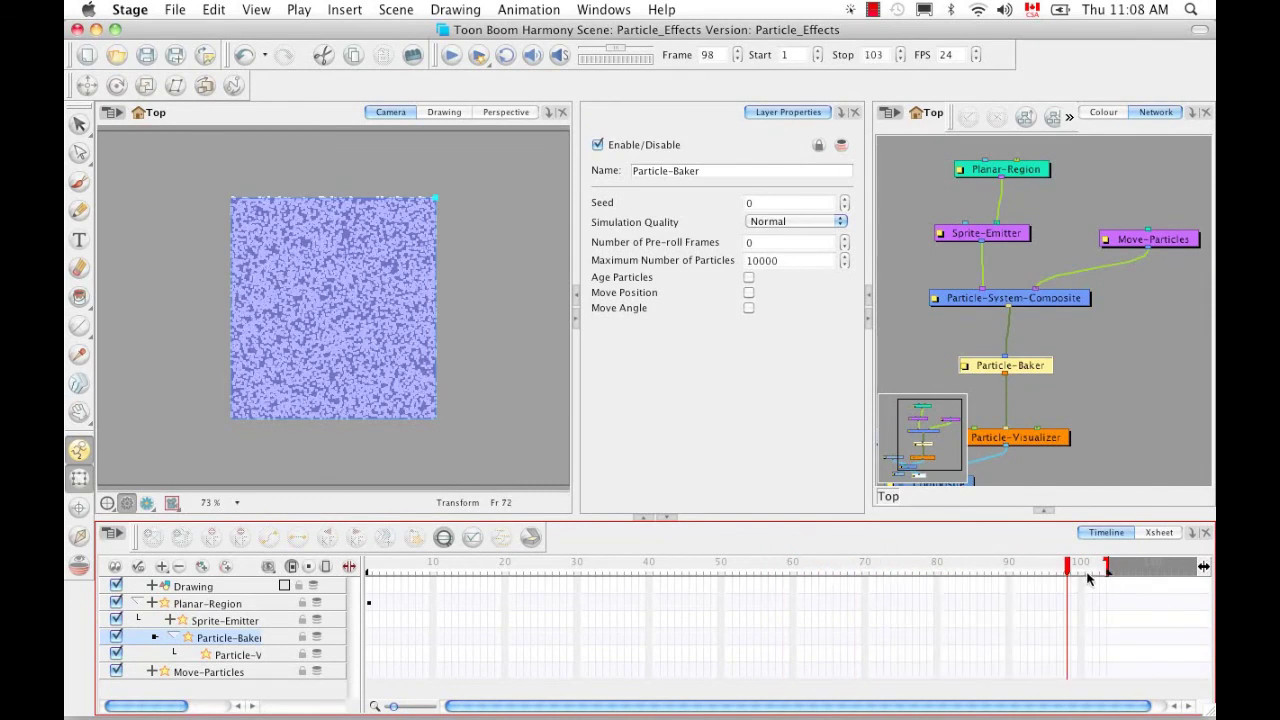
mouse_move(1088, 578)
left_mouse_down()
mouse_move(1118, 573)
mouse_move(1088, 575)
left_mouse_up()
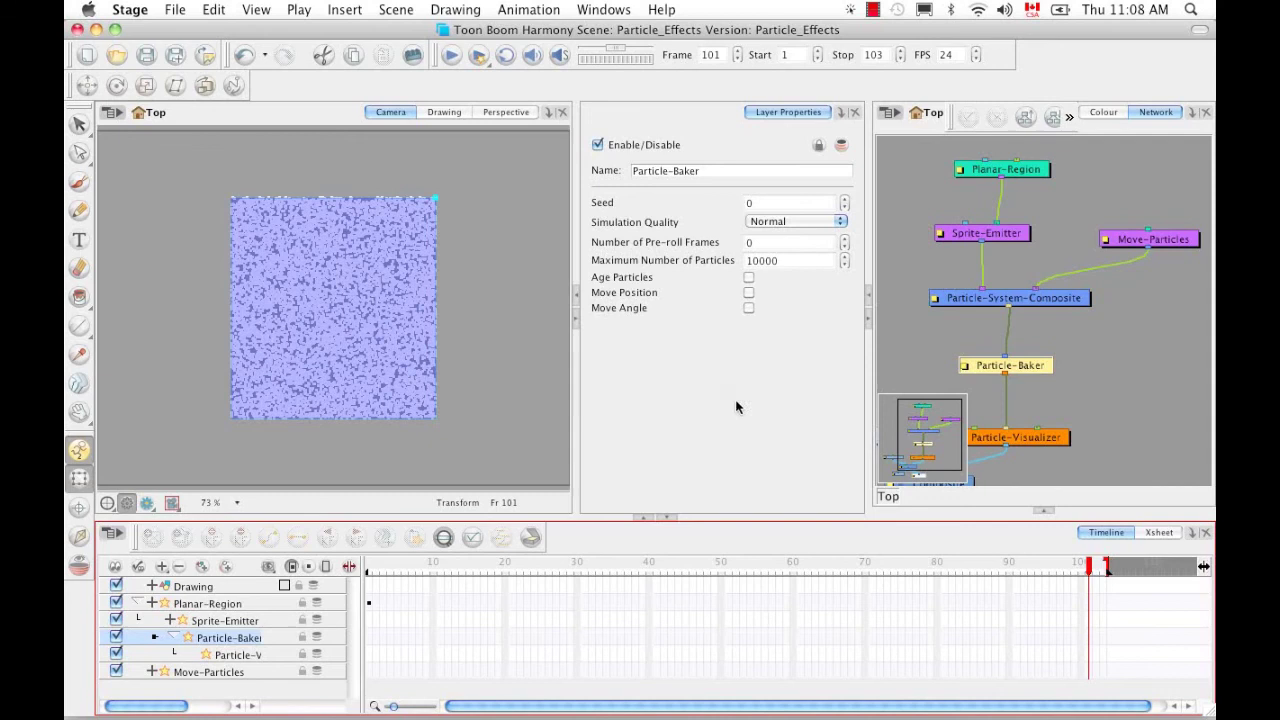
left_click_drag(1088, 564, 350, 588)
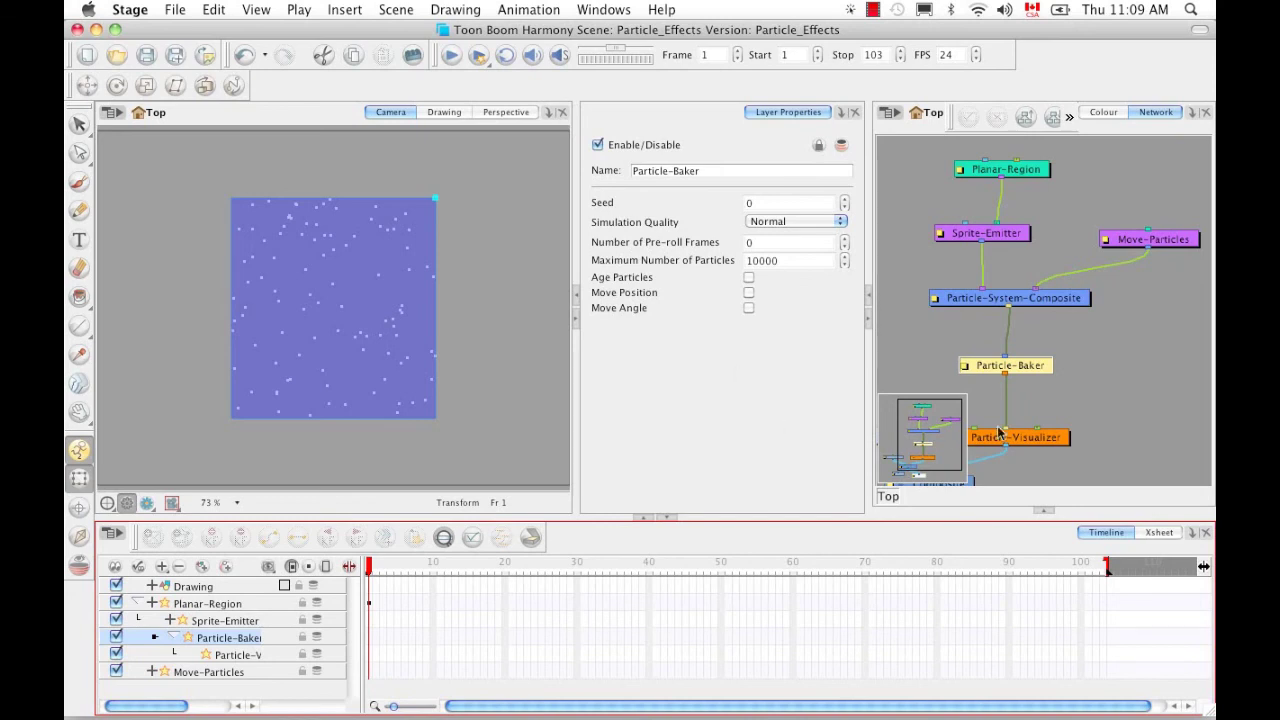
Examine the Particle-Visualizer's properties and its Rendering Order options, keeping Back to Front.
left_click(1035, 442)
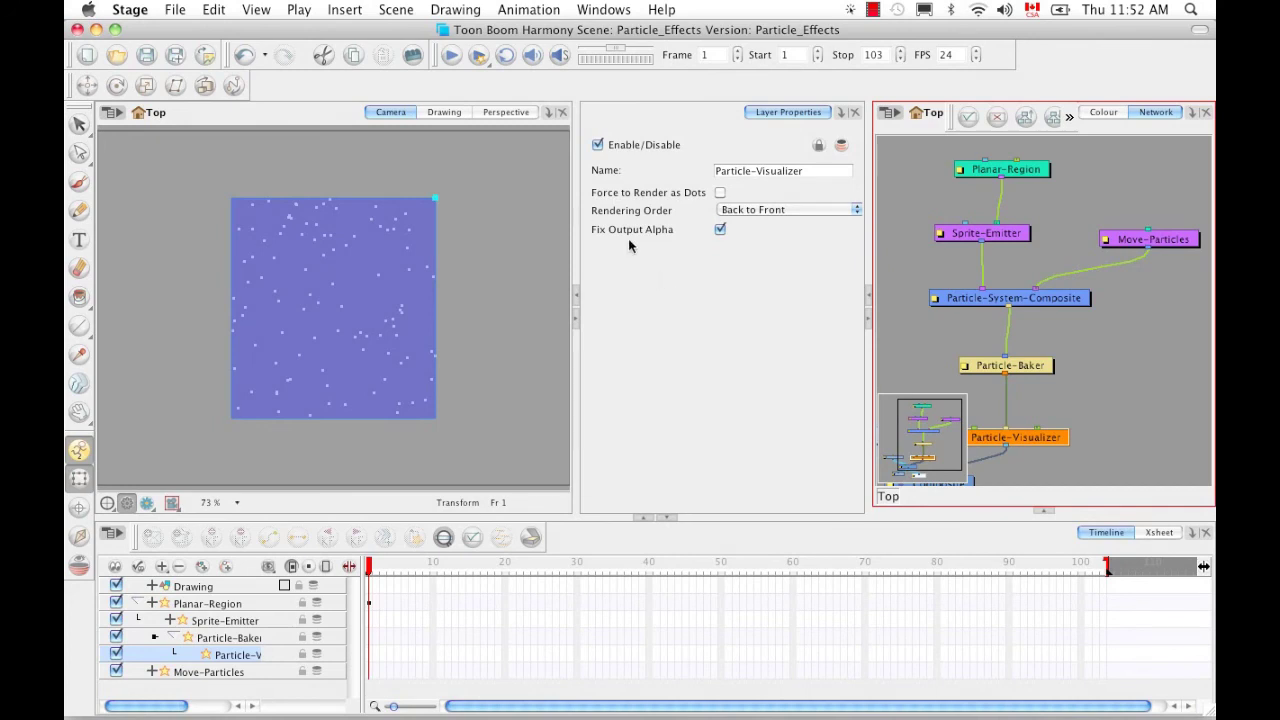
left_click(856, 212)
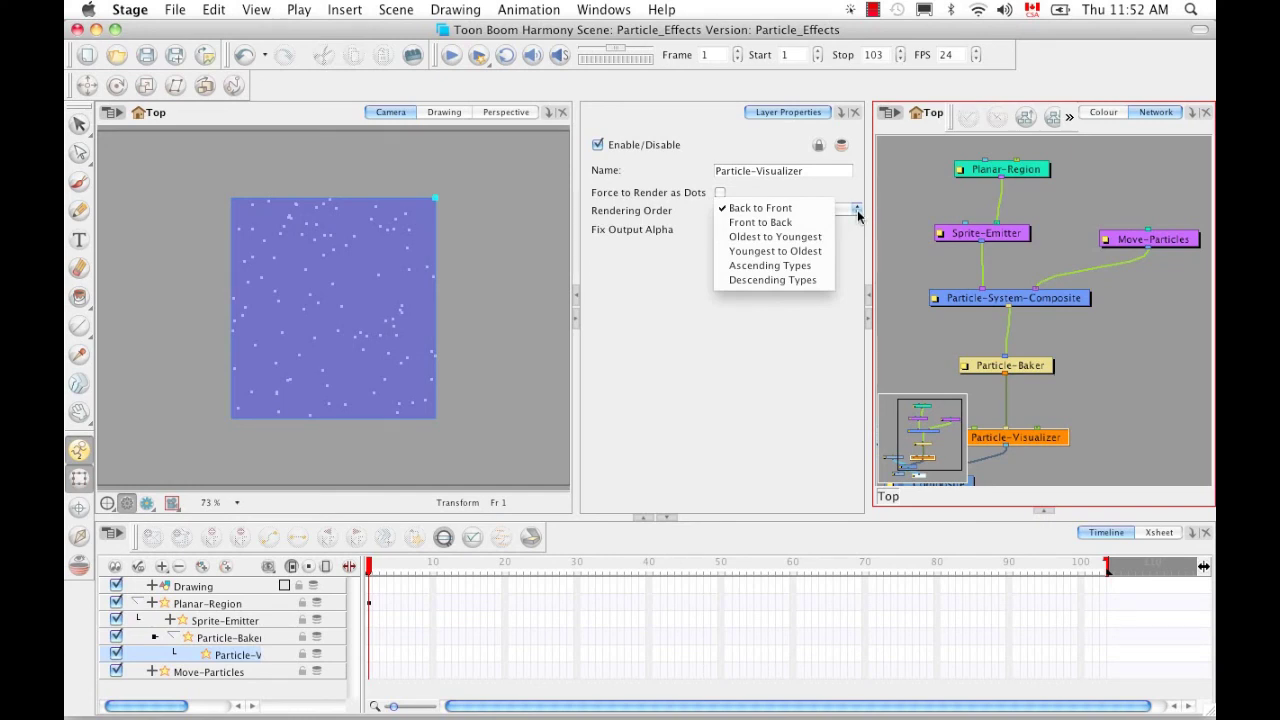
left_click(786, 206)
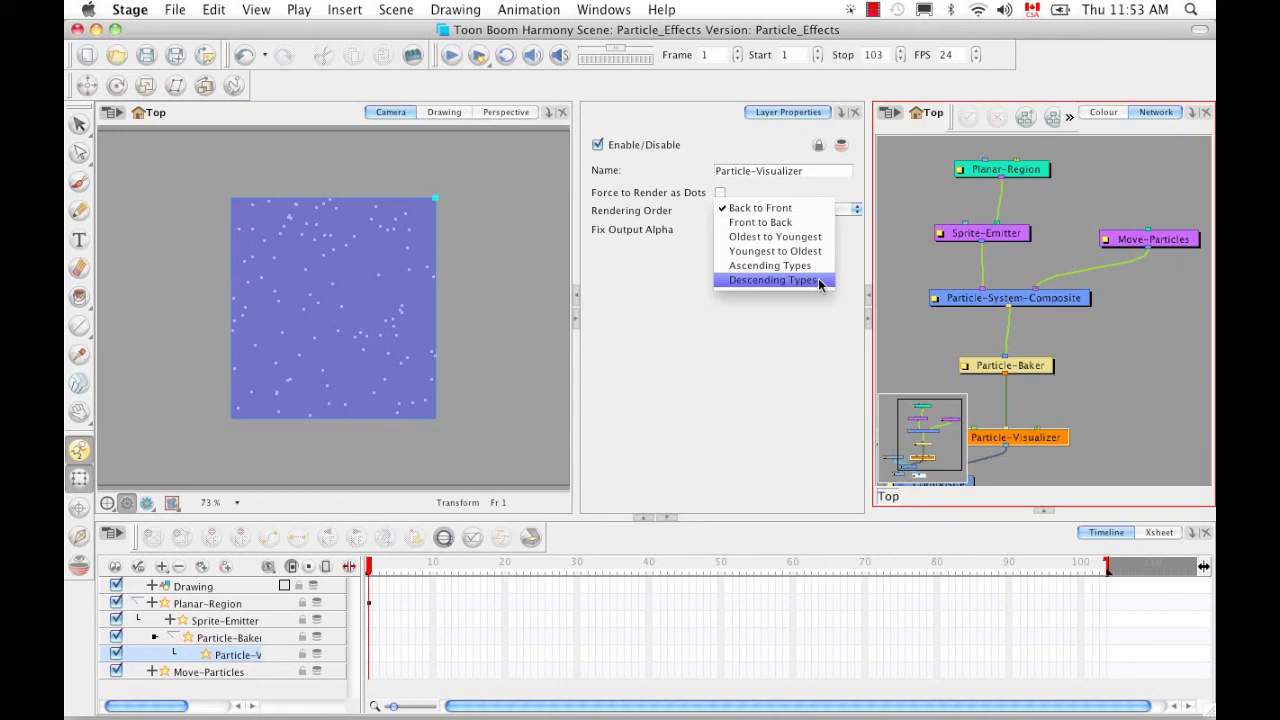
left_click(825, 335)
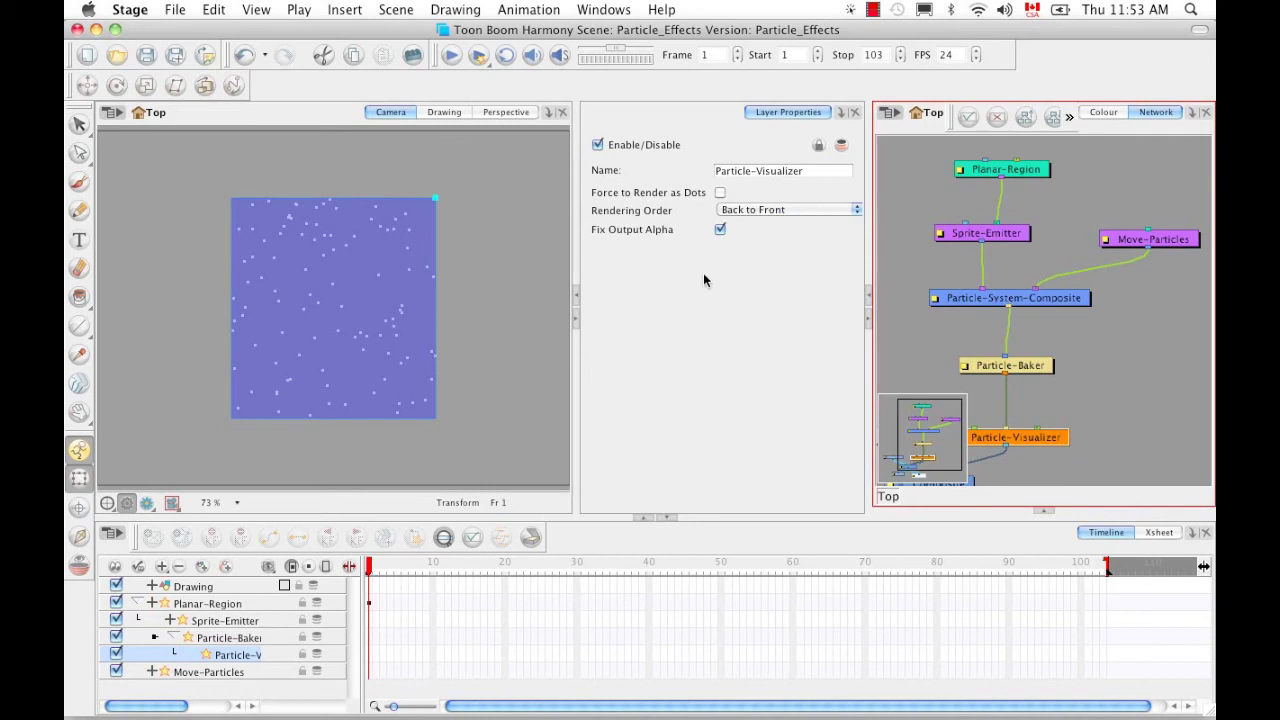